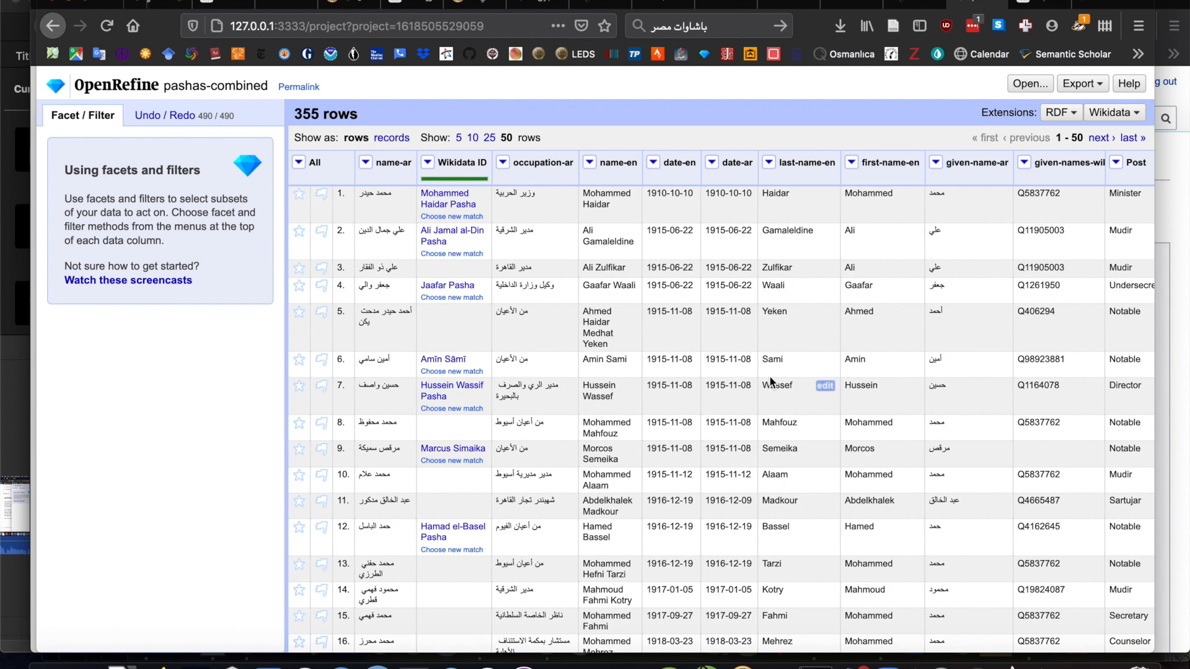
- Add a facet on the Wikidata ID column by reconciliation judgment
scroll(770, 381, down, 1)
scroll(771, 382, up, 1)
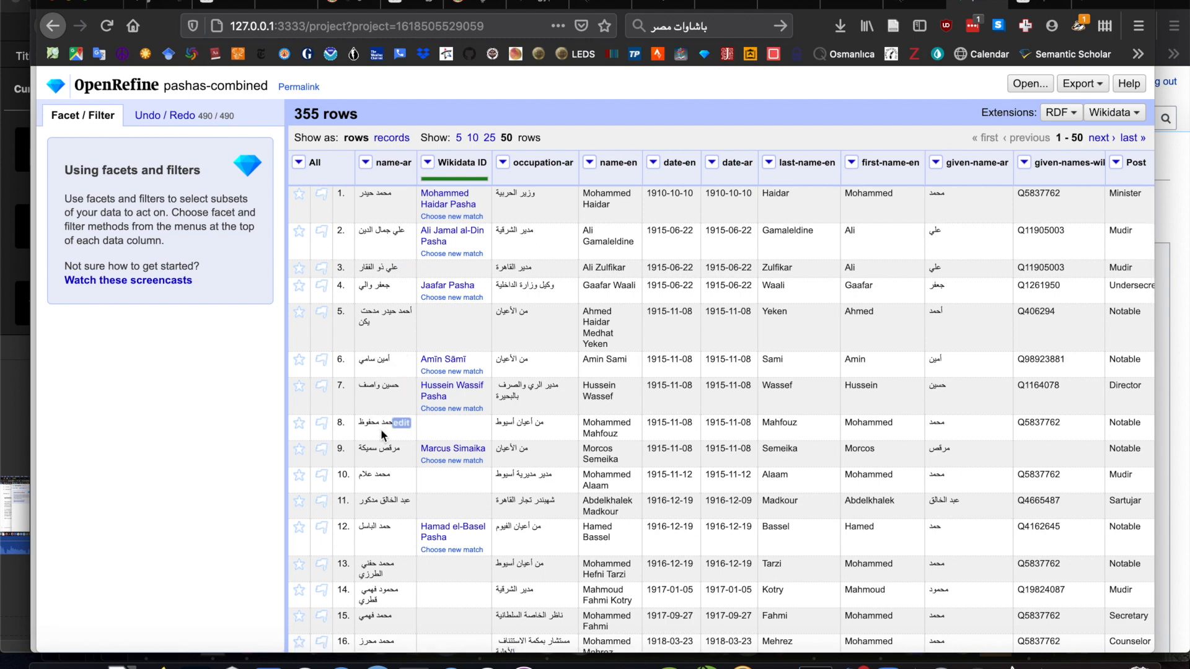
click(429, 163)
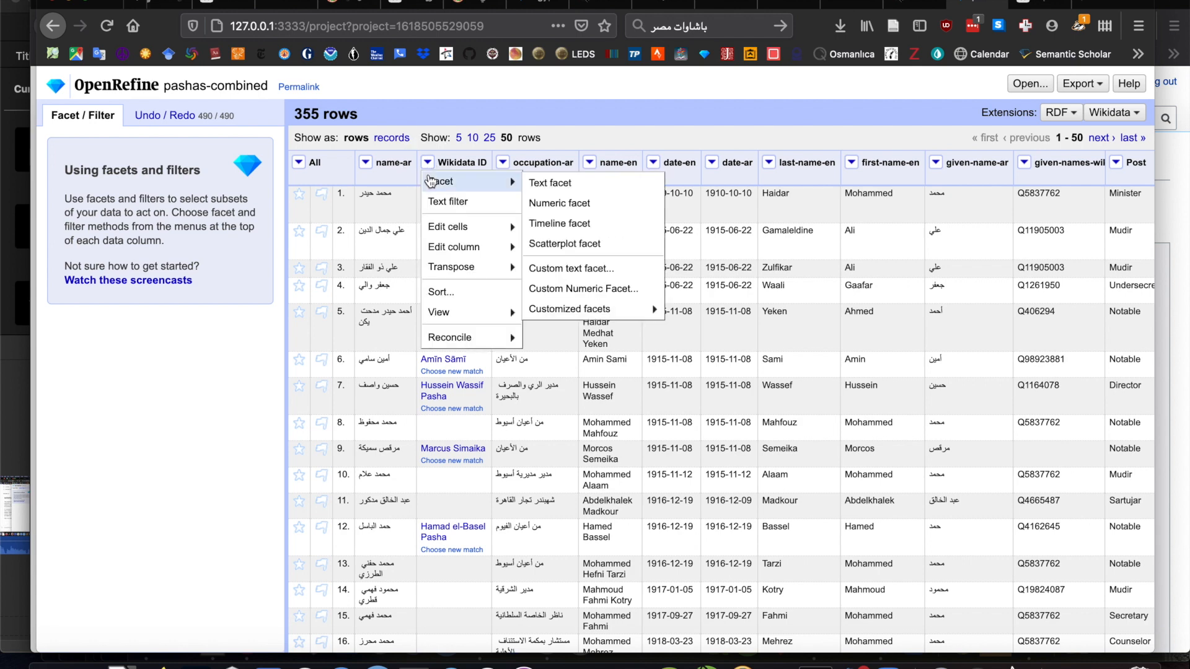
mouse_move(441, 338)
mouse_move(558, 366)
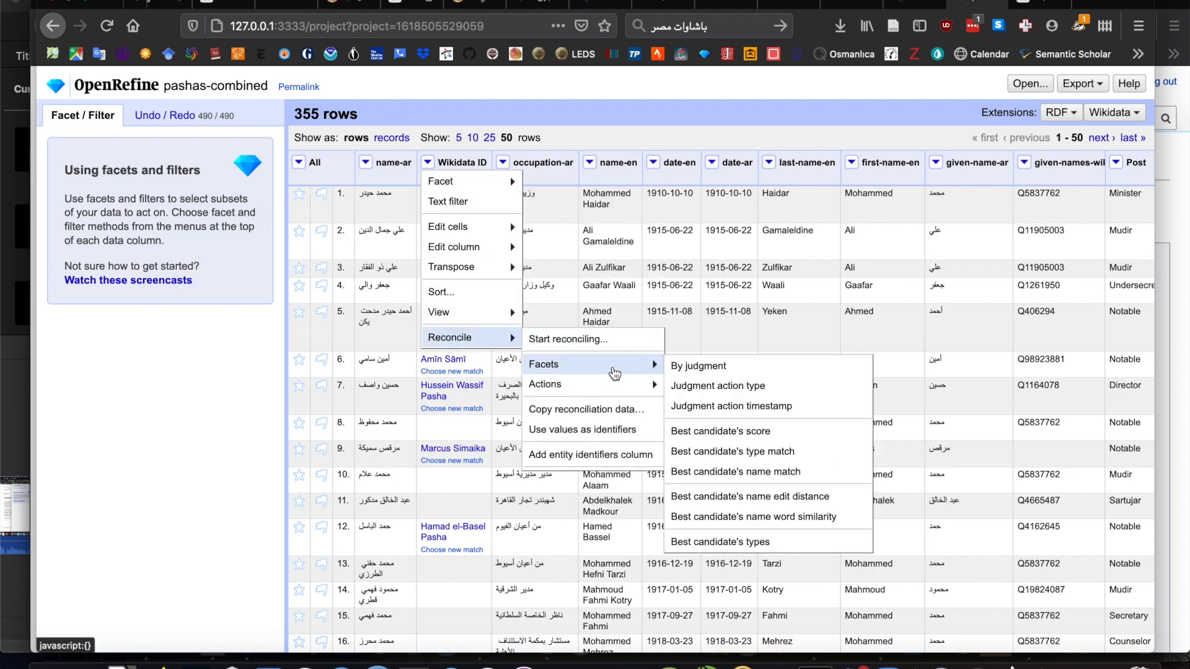
click(691, 365)
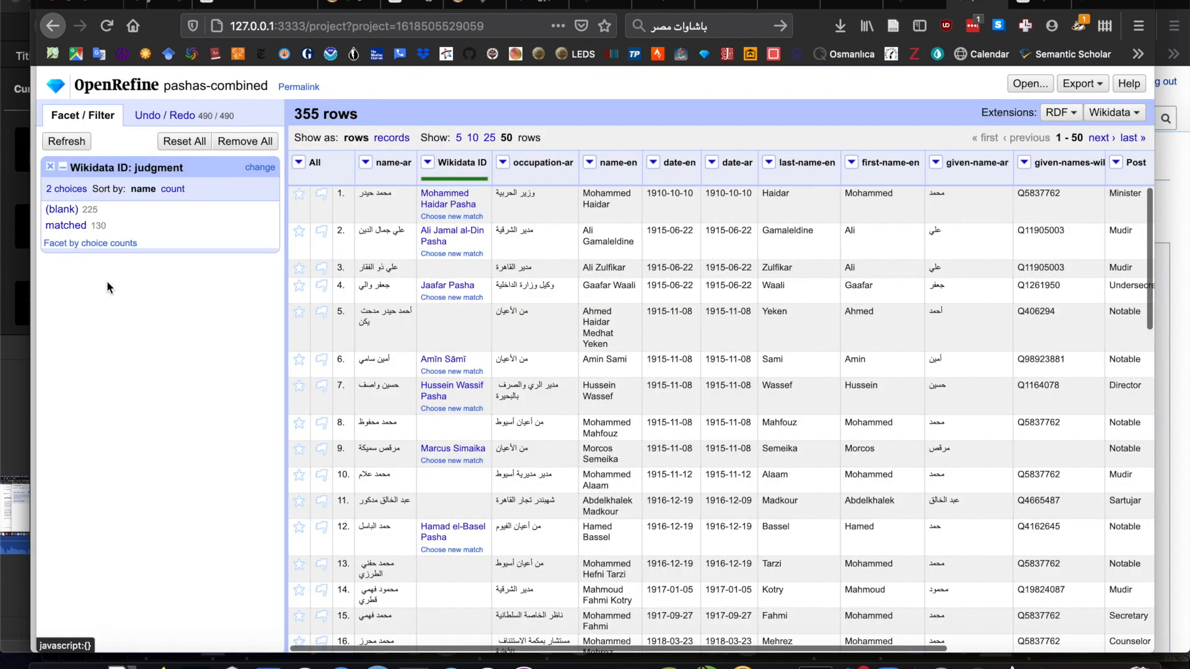
- View the matched rows and the blank rows of the judgment facet in turn, and reset the facet
click(69, 227)
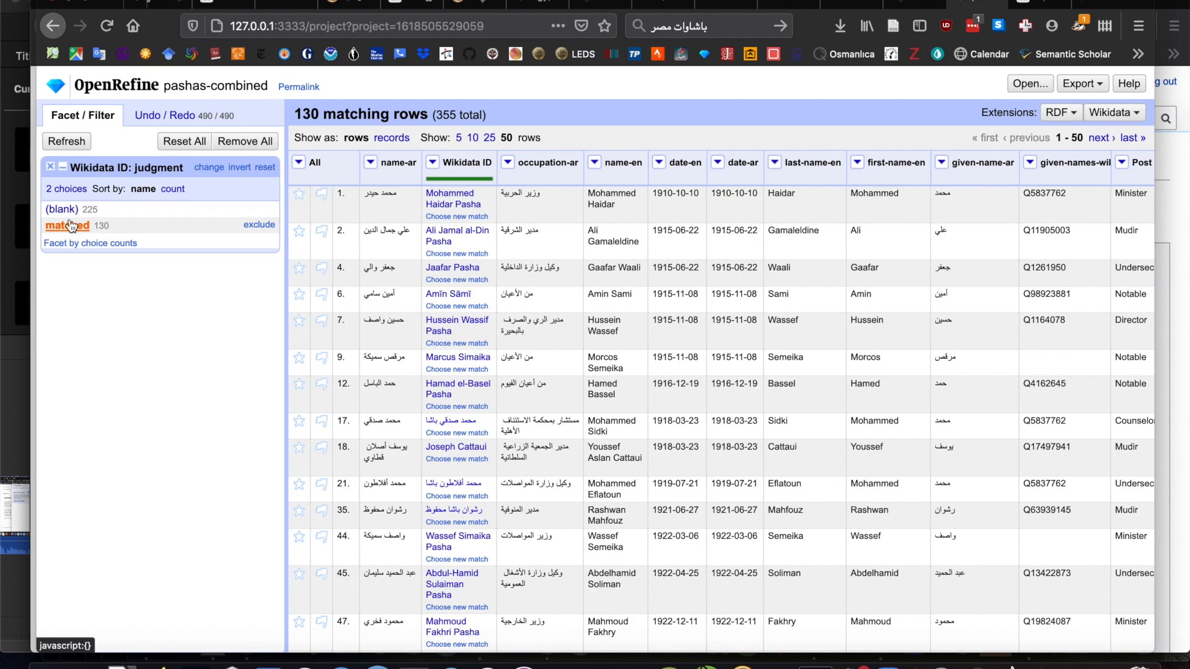
click(63, 210)
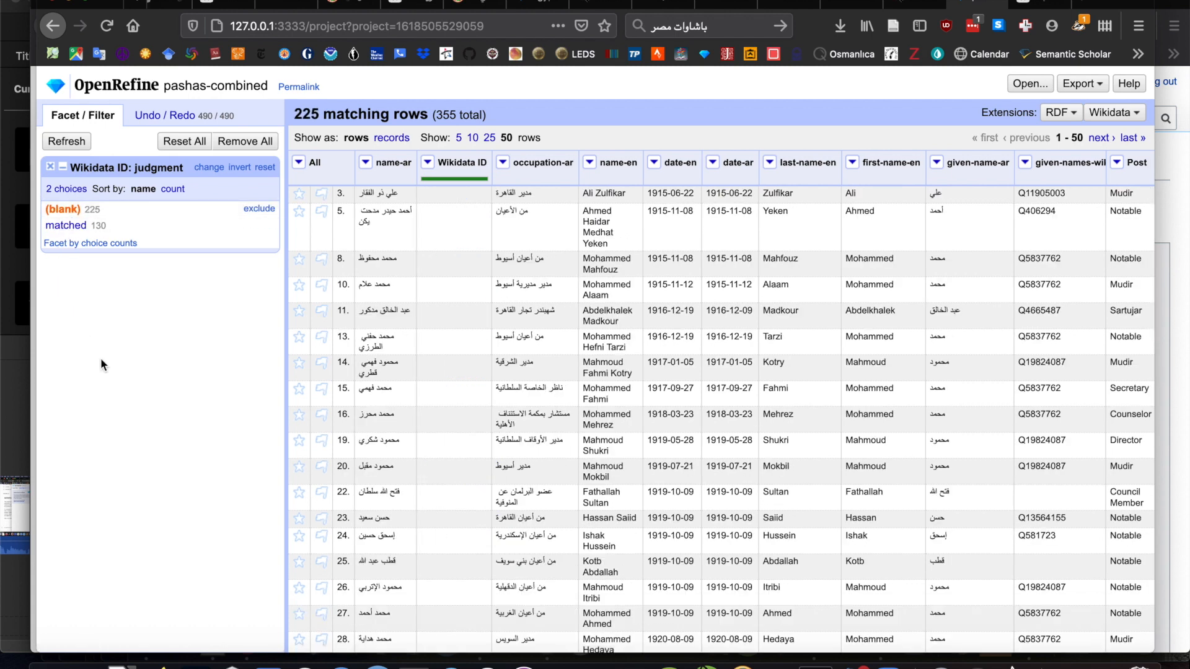
click(265, 167)
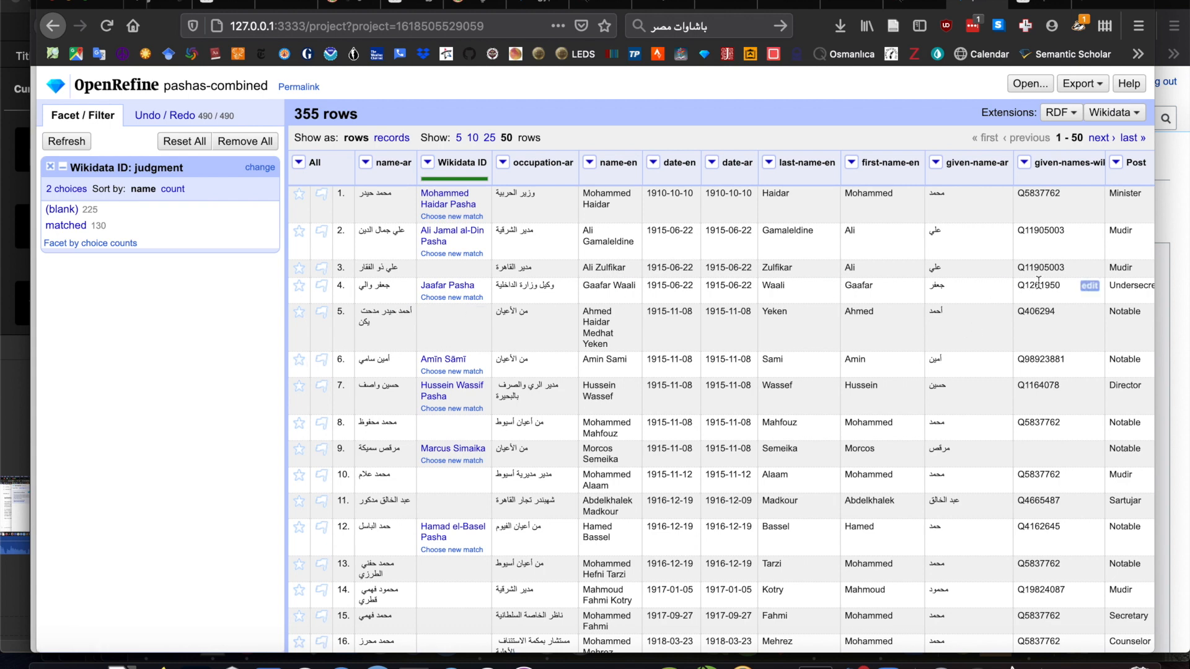
- Look at the empty Wikidata schema editor and return to the project's rows
click(1126, 112)
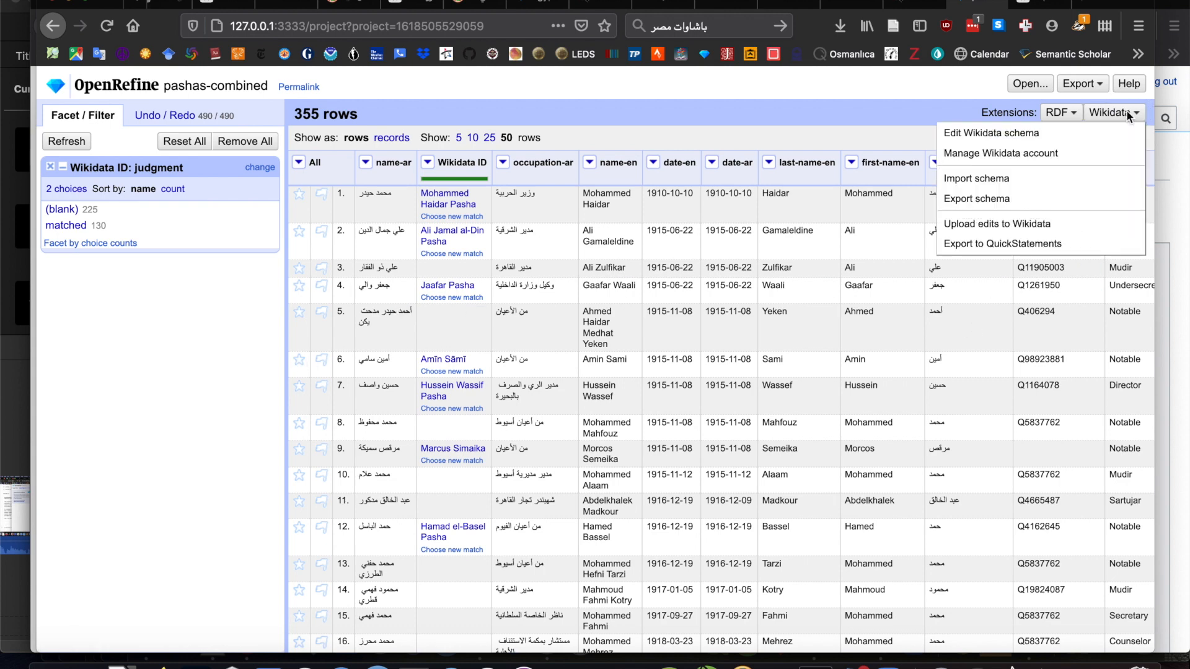
click(1066, 138)
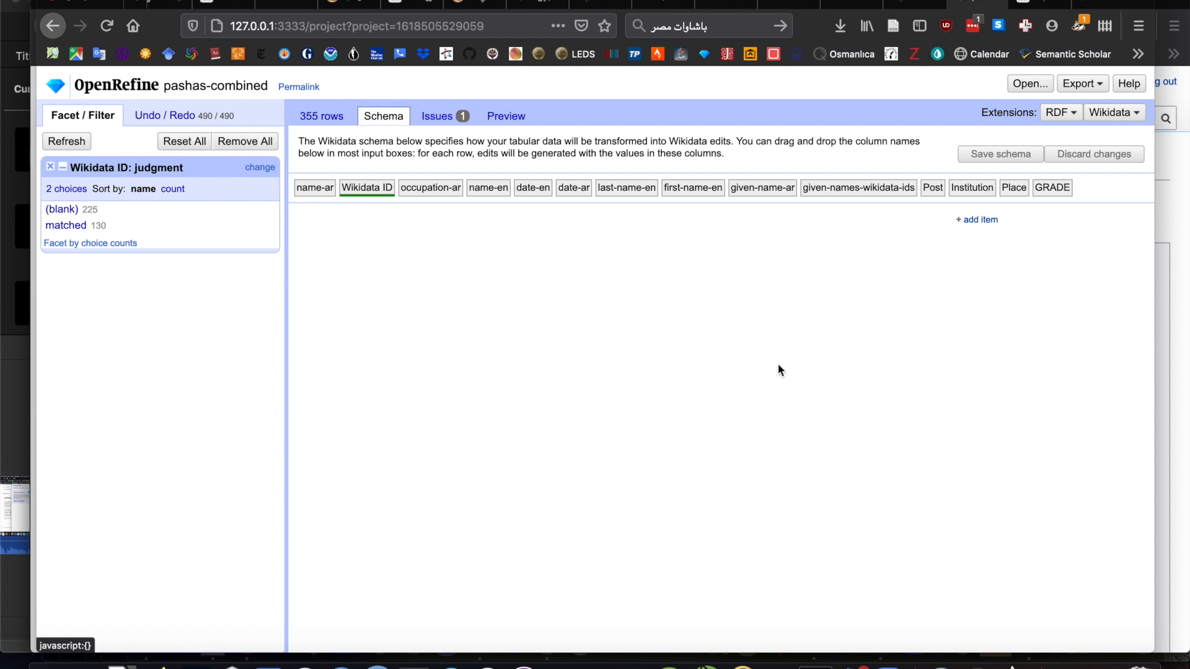
click(320, 119)
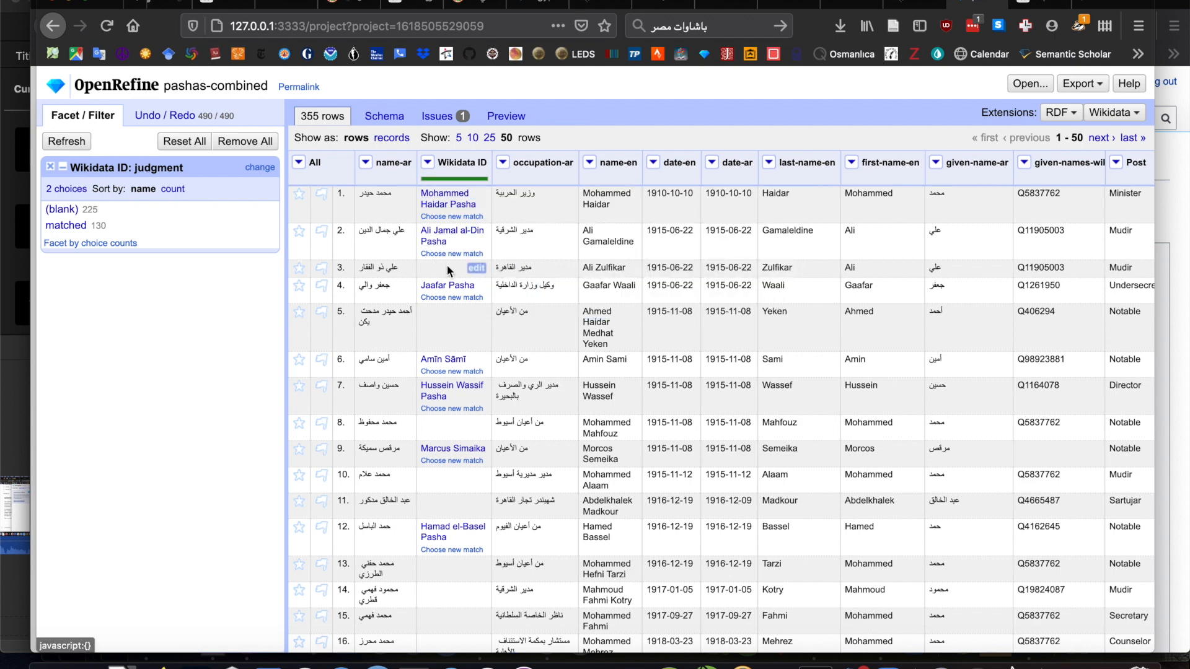
mouse_move(449, 240)
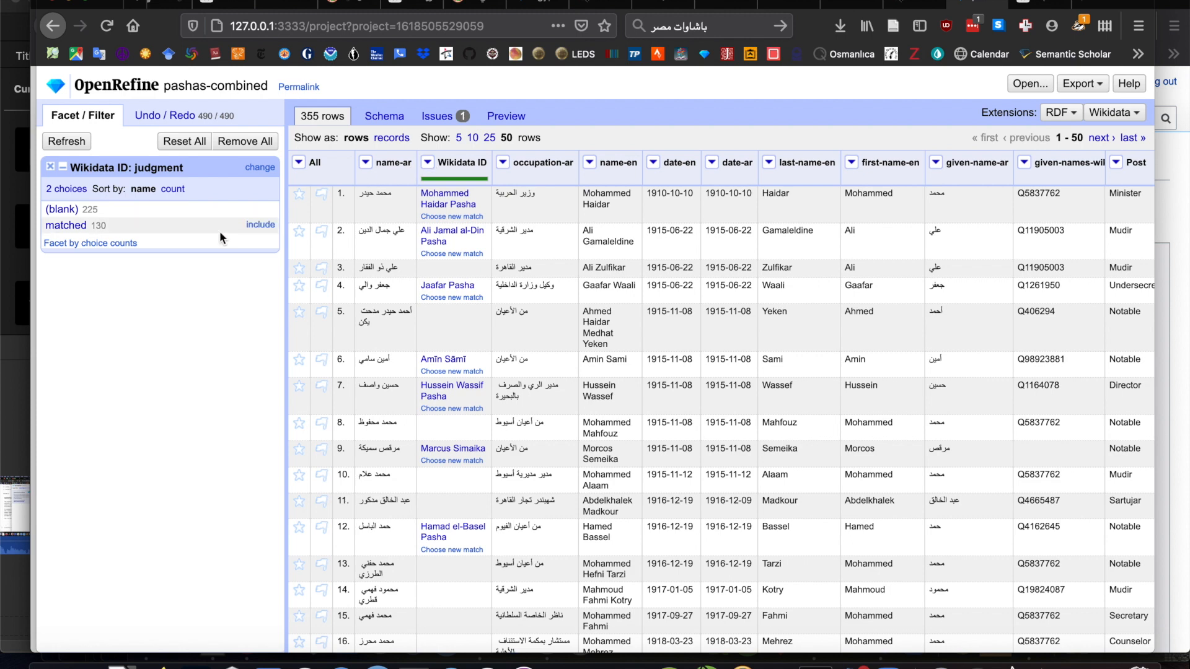
- Filter to rows with a blank Wikidata ID and fill those cells using the GREL transform cells["name-ar"].value
click(65, 211)
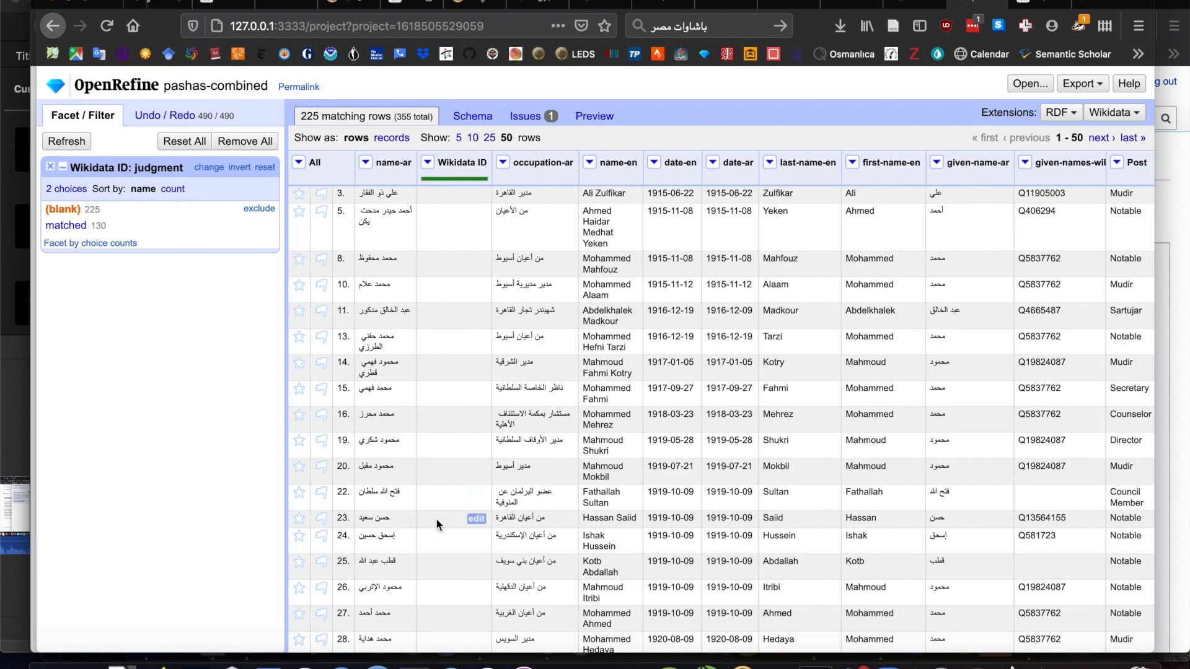
click(428, 163)
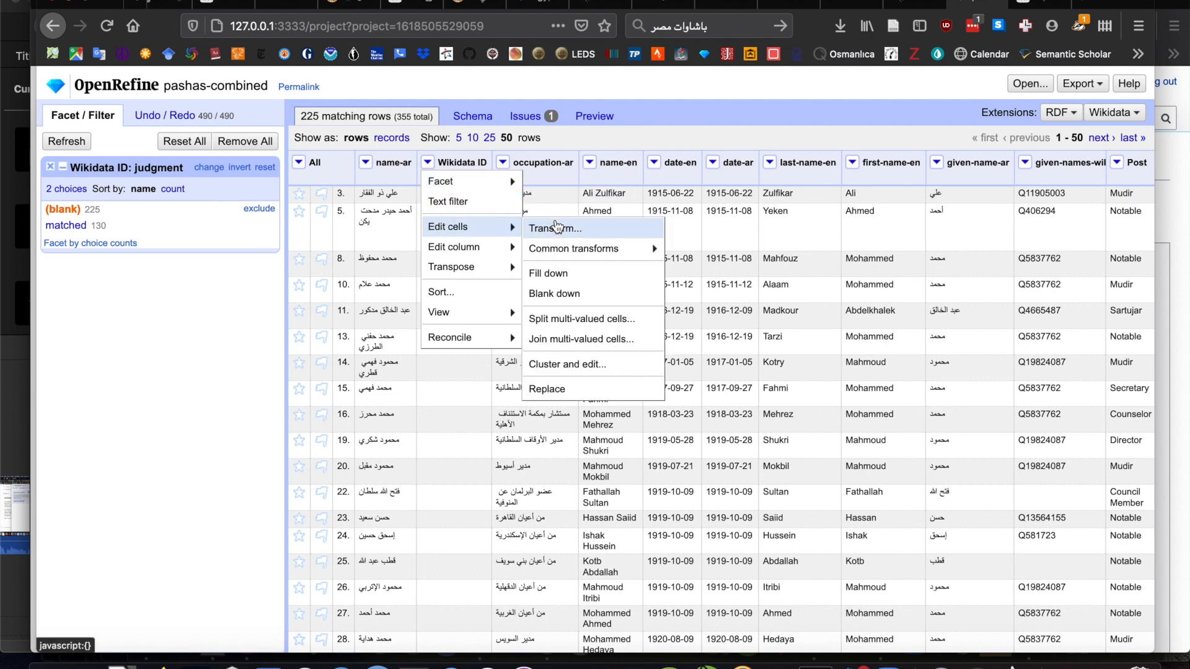
click(557, 229)
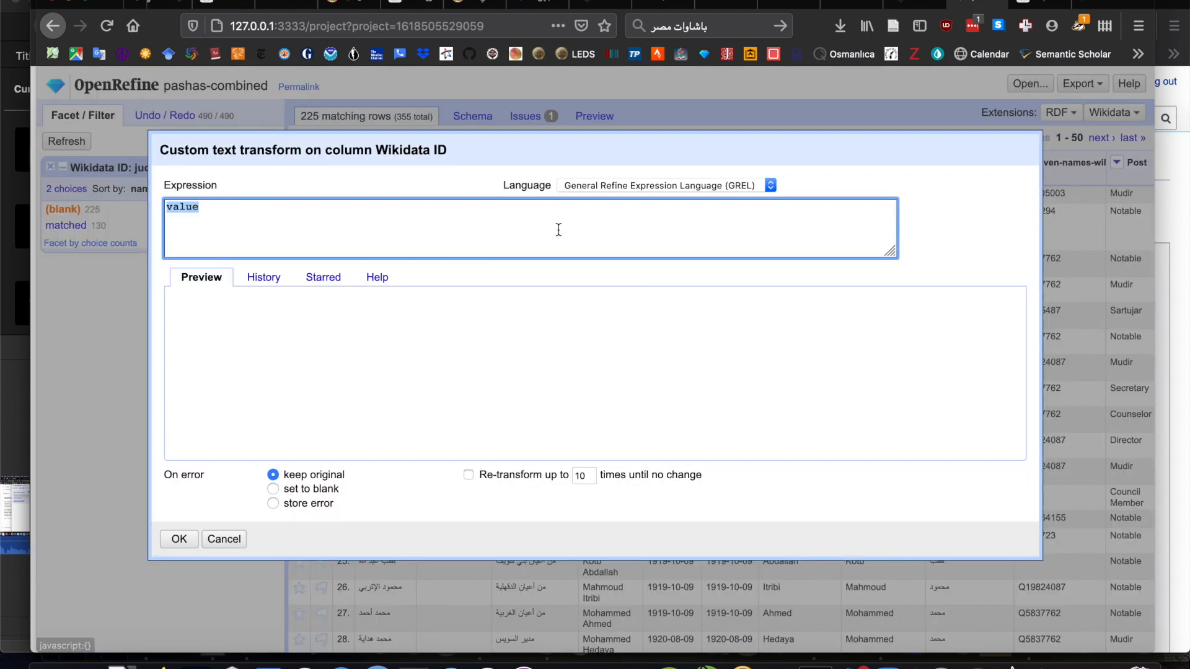
click(264, 282)
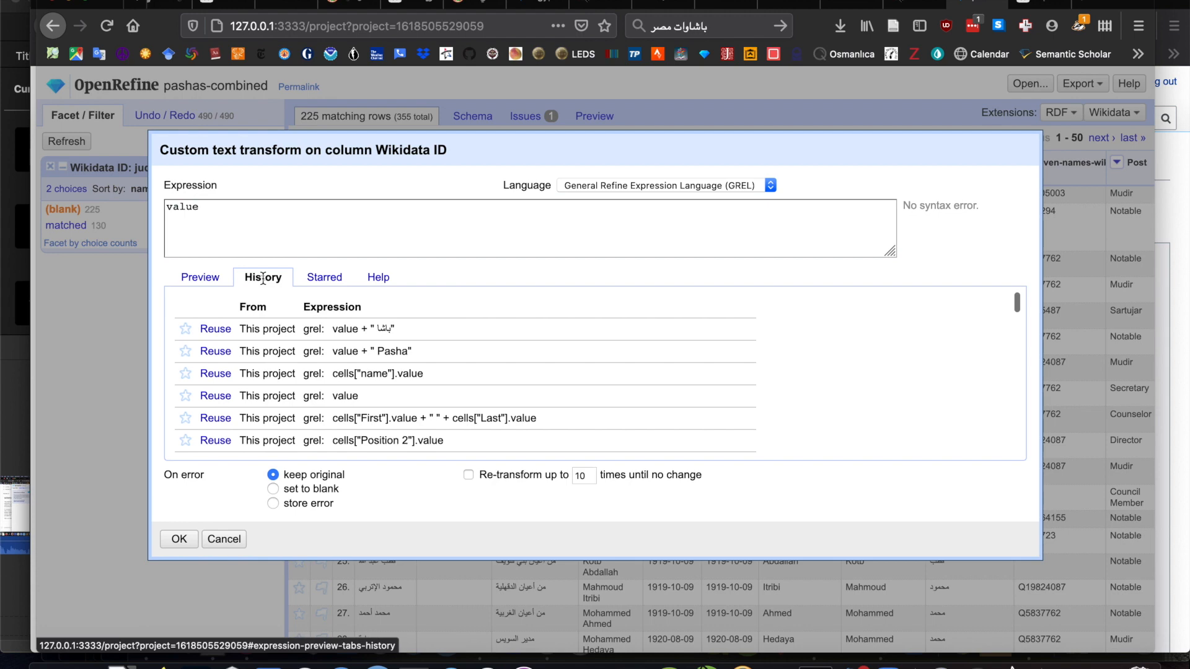
click(212, 373)
drag(345, 132, 468, 188)
click(362, 273)
text(-ar)
click(322, 340)
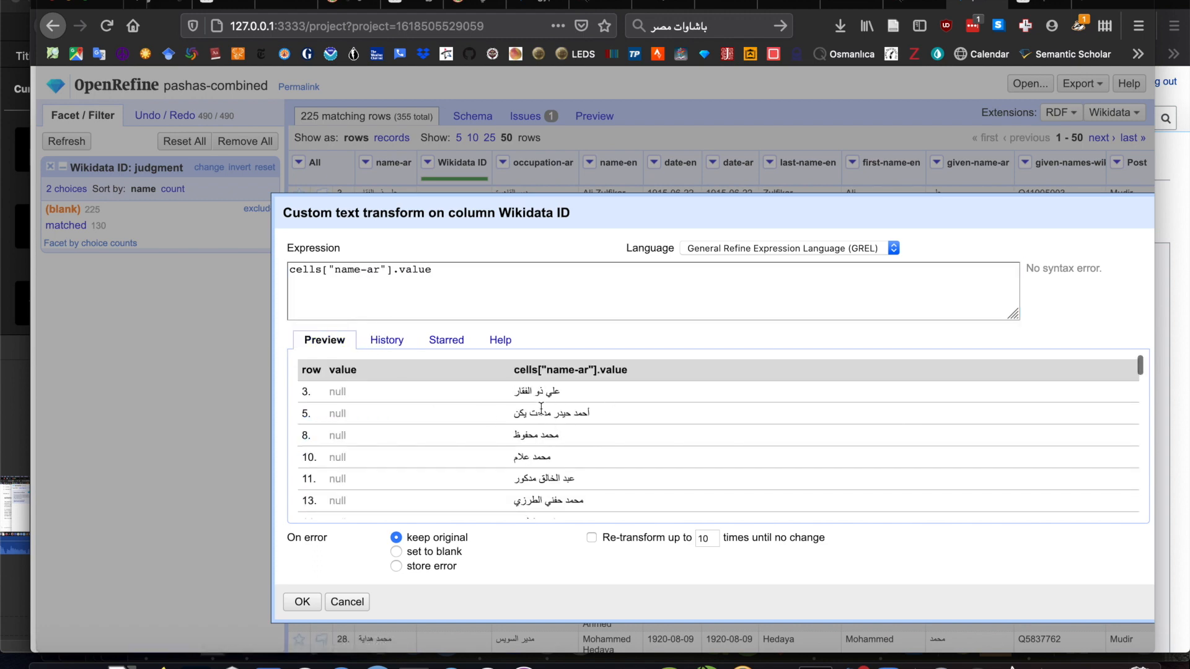
click(302, 601)
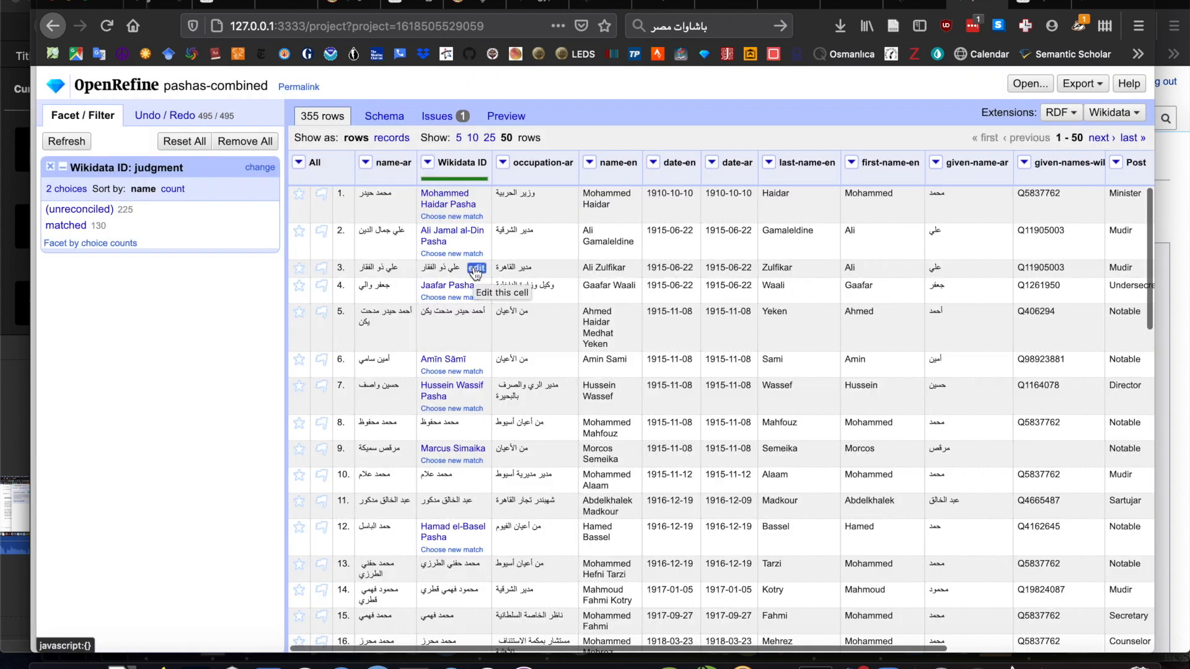
- Mark every unreconciled Wikidata ID cell to create a separate new item, and reset the facet filter
click(79, 209)
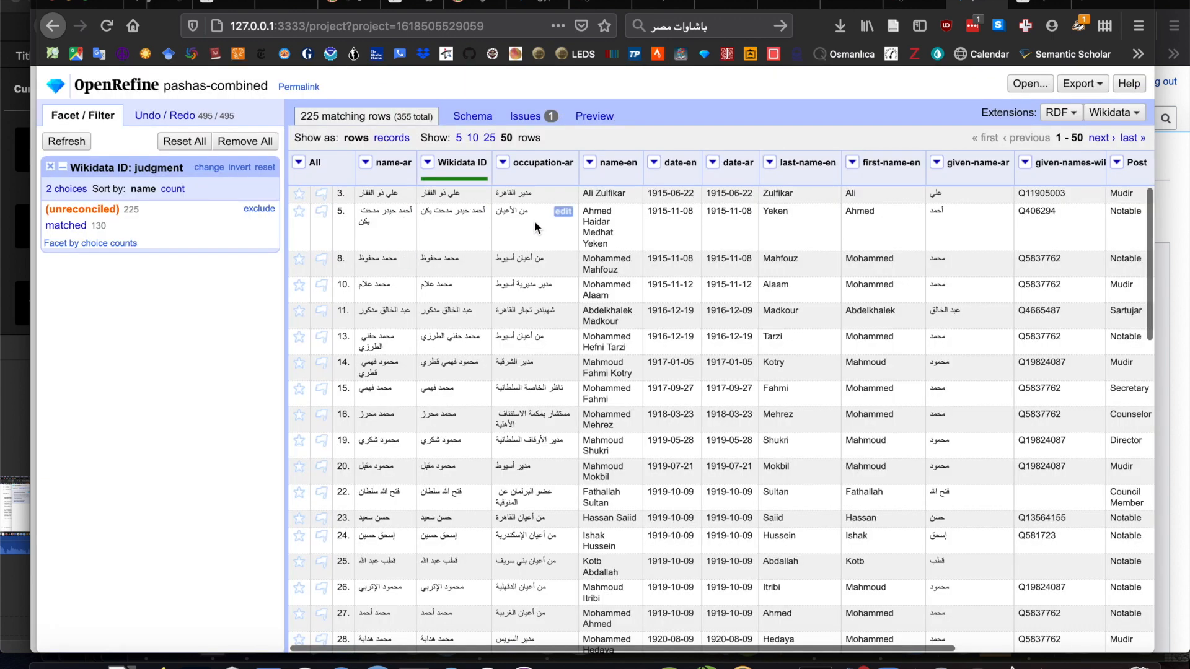
click(428, 163)
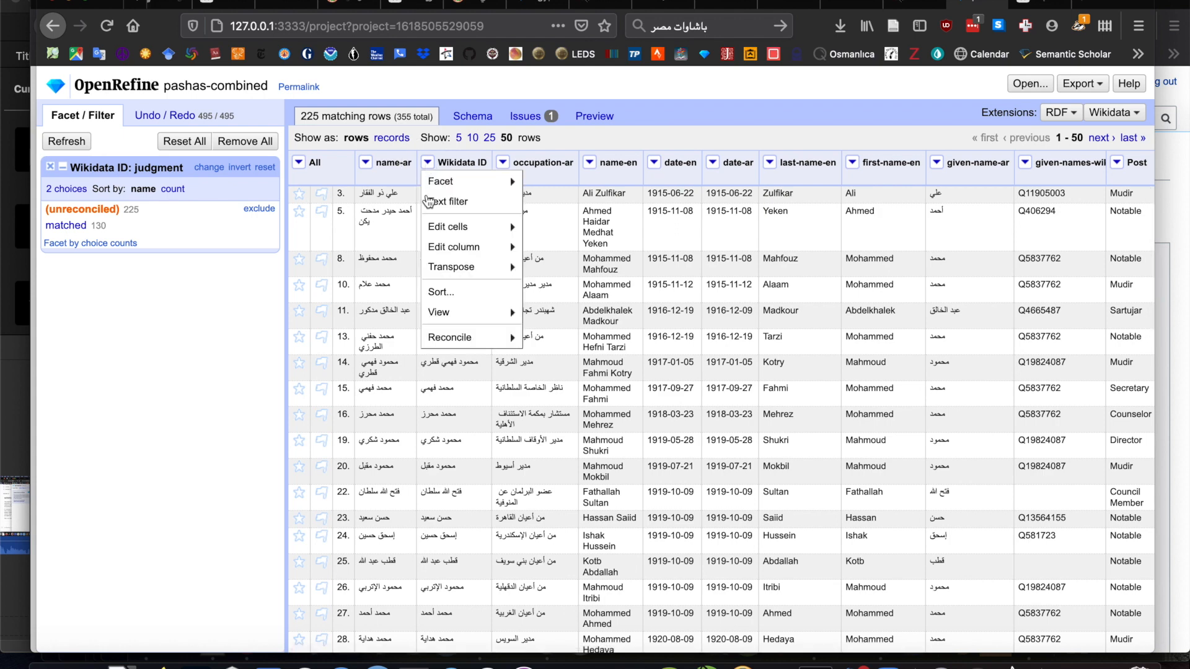
mouse_move(450, 344)
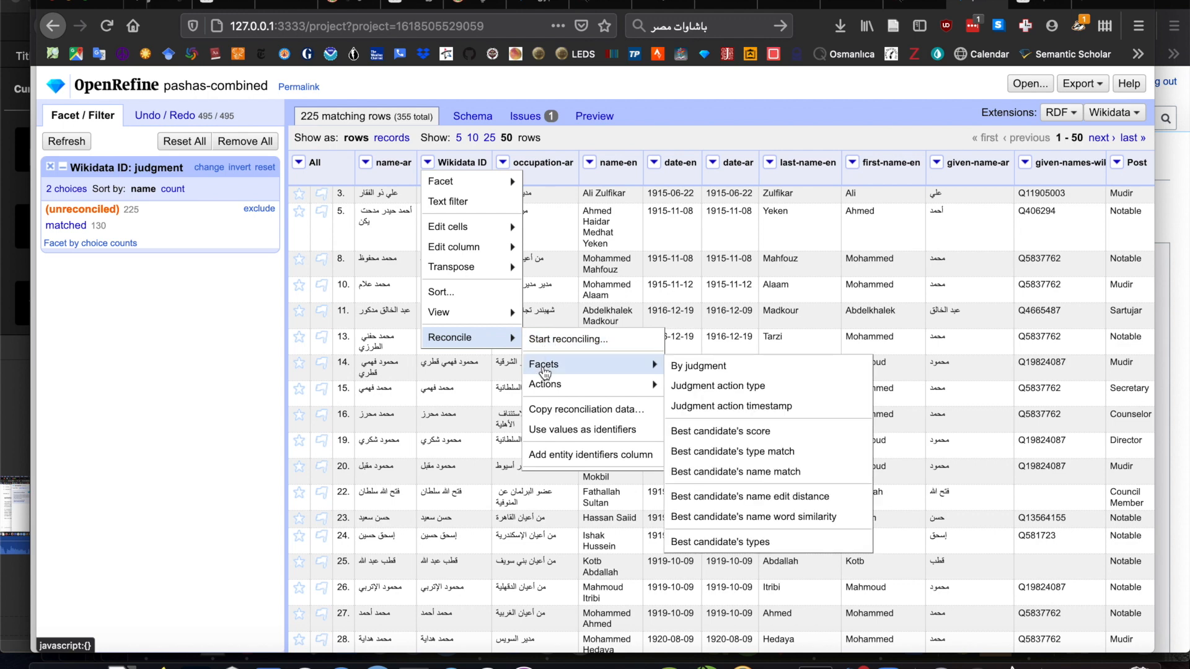
mouse_move(545, 386)
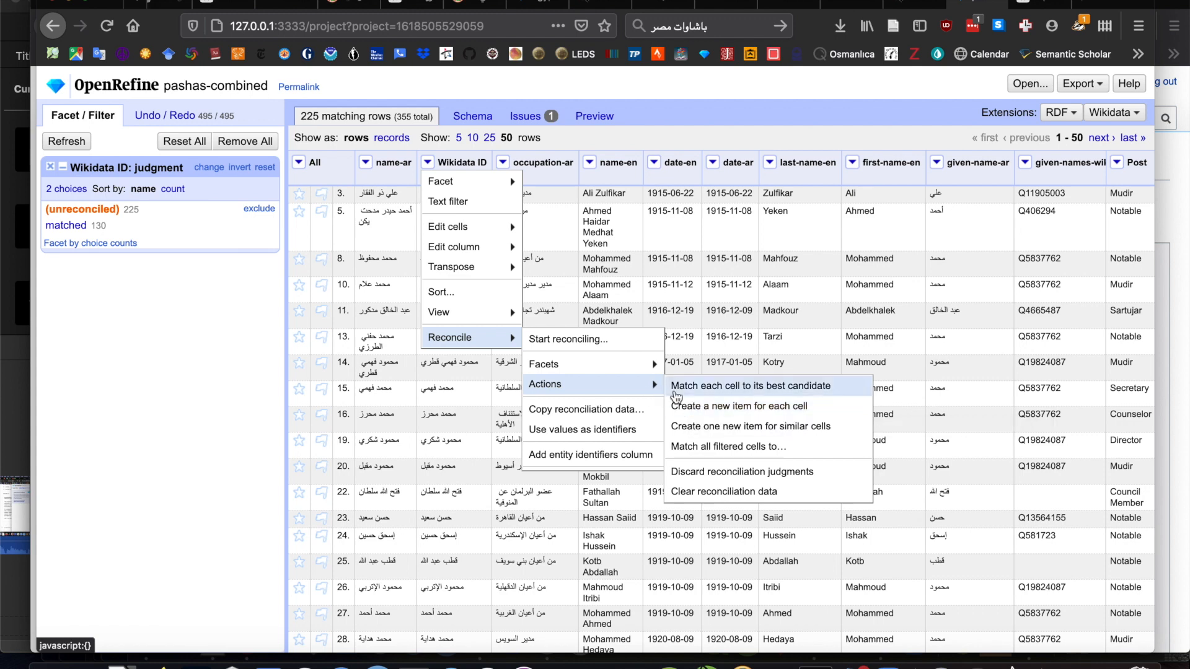
click(691, 405)
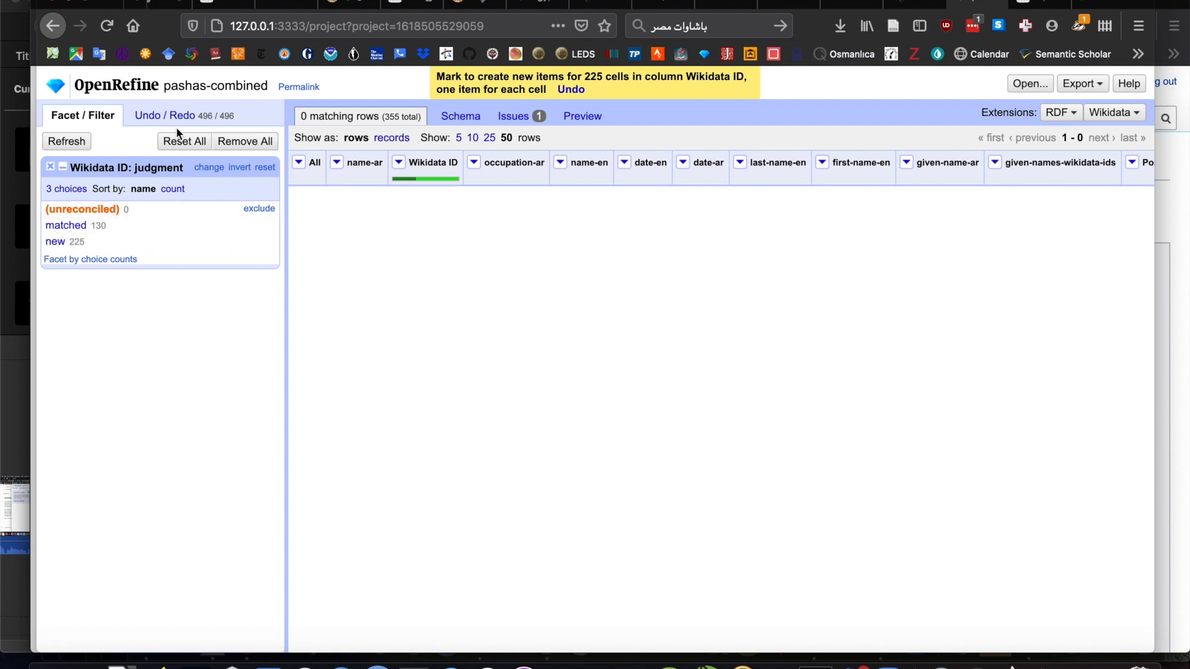
click(184, 141)
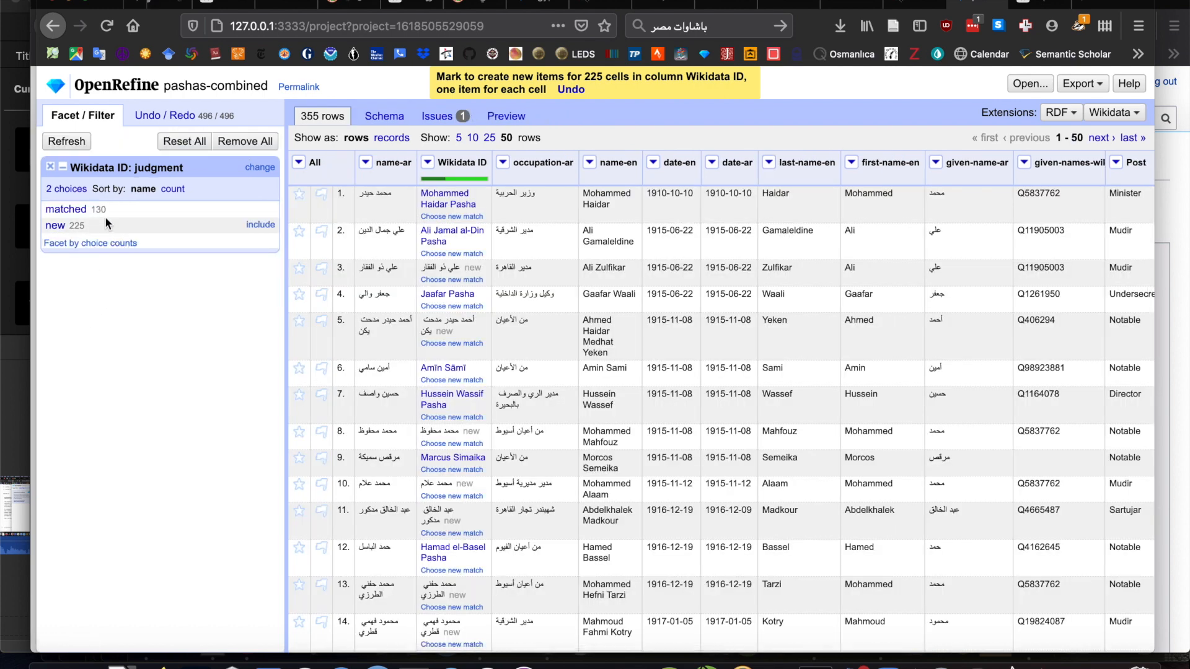
mouse_move(477, 195)
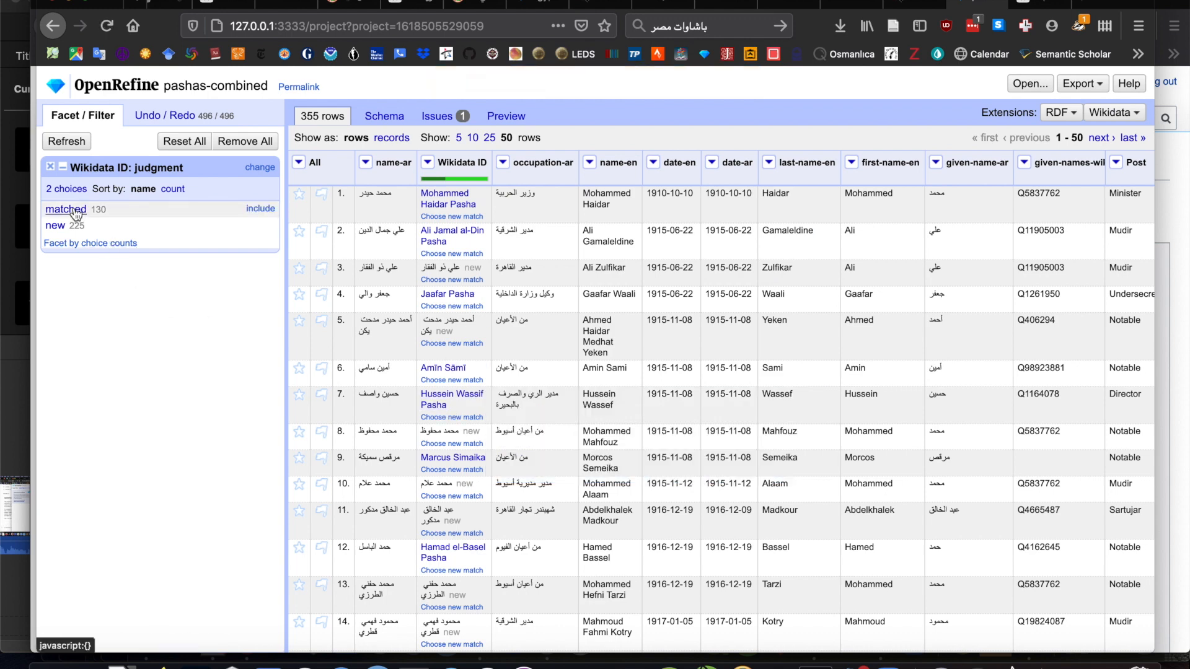
- Add an item to the Wikidata schema with the Wikidata ID column as its subject
click(1120, 117)
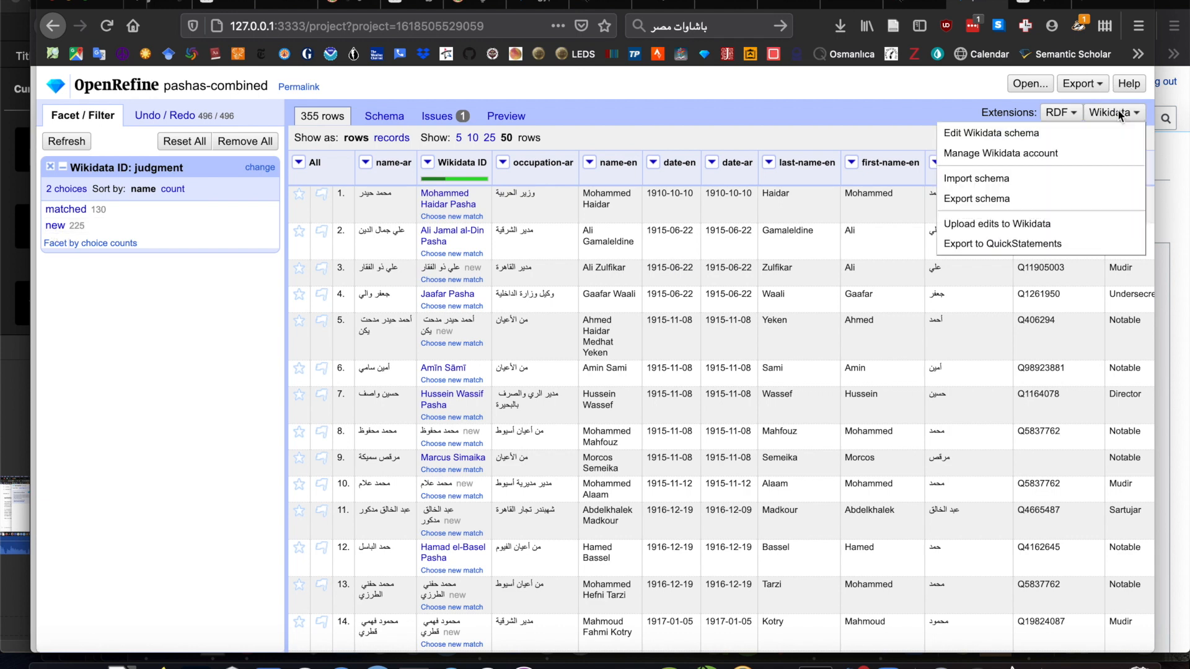
click(1029, 132)
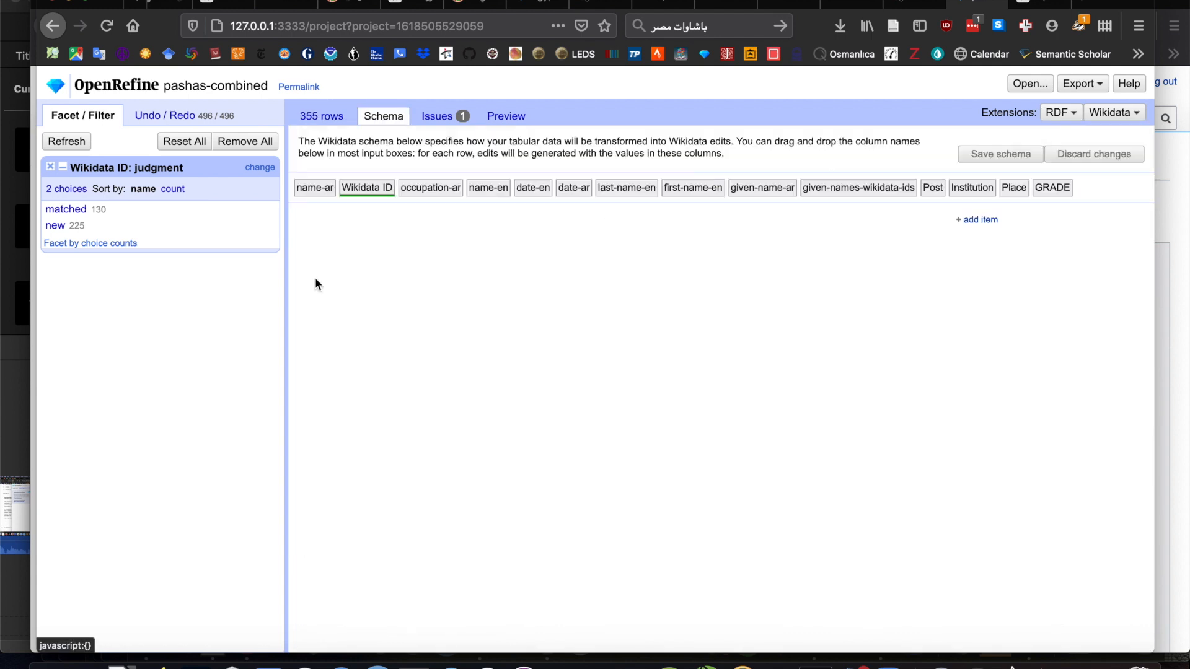
click(985, 221)
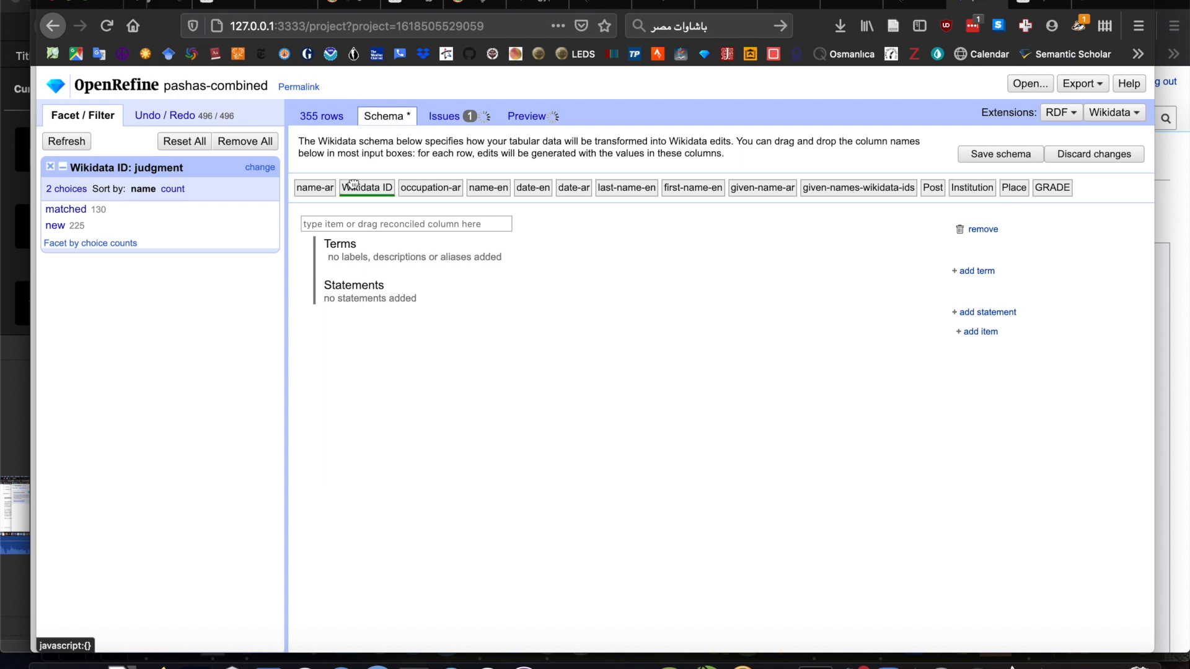
drag(365, 188, 312, 225)
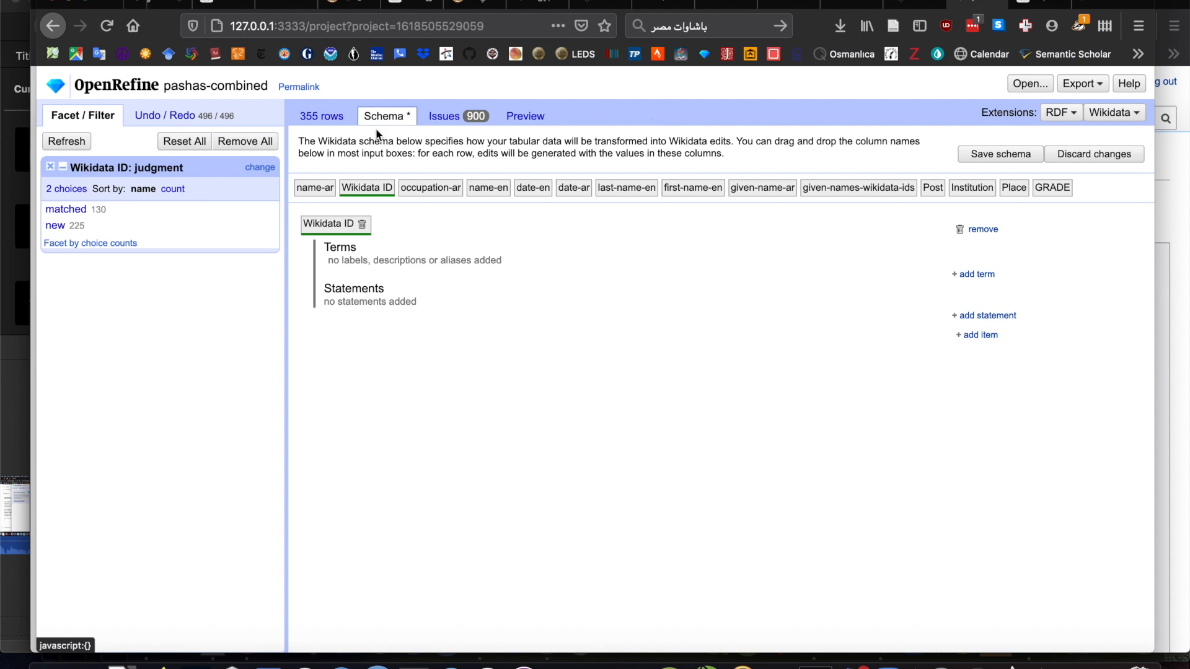
- Review the reconciled rows of the table and return to the Wikidata schema
click(323, 117)
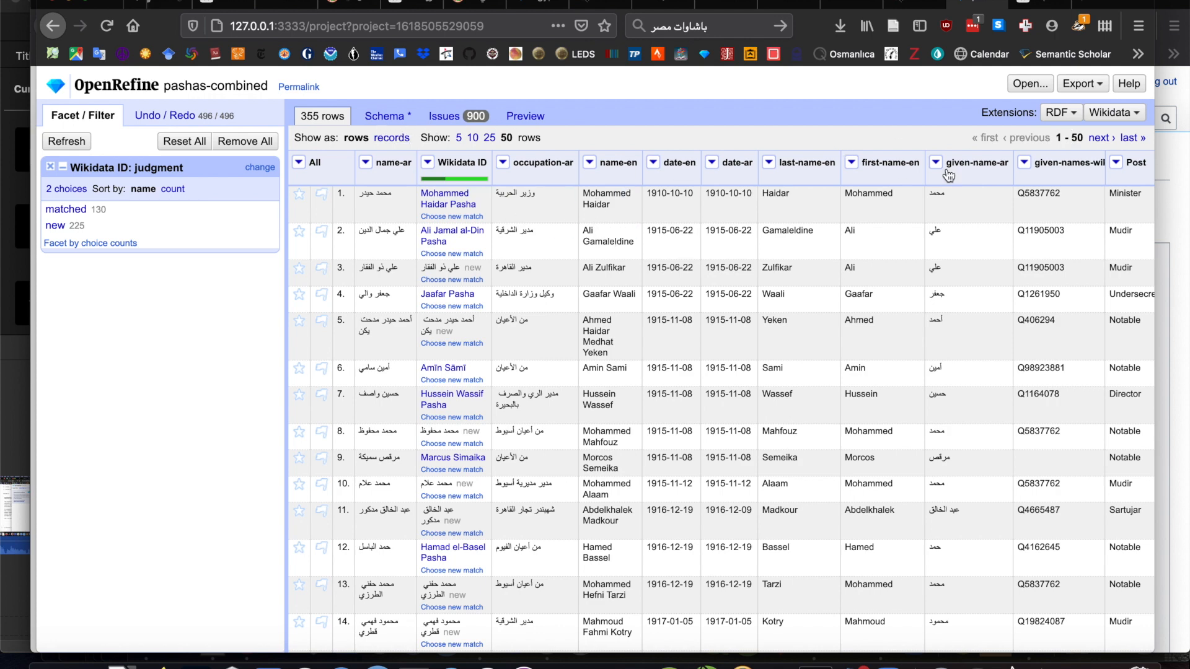
click(1106, 110)
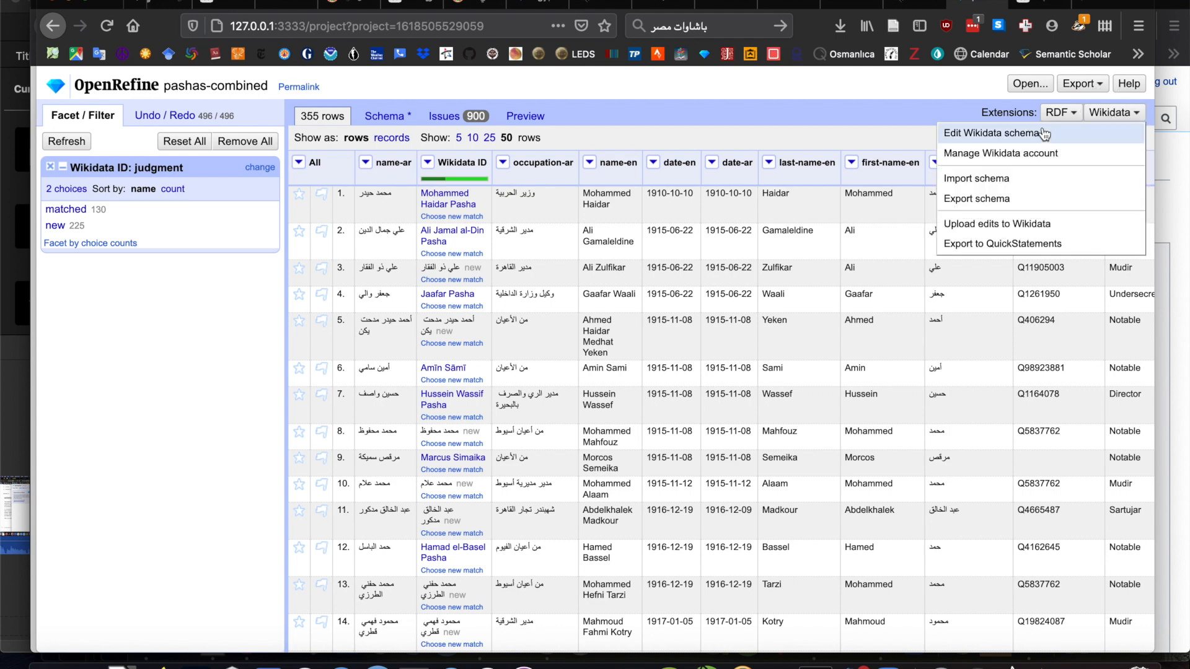
click(385, 118)
click(384, 118)
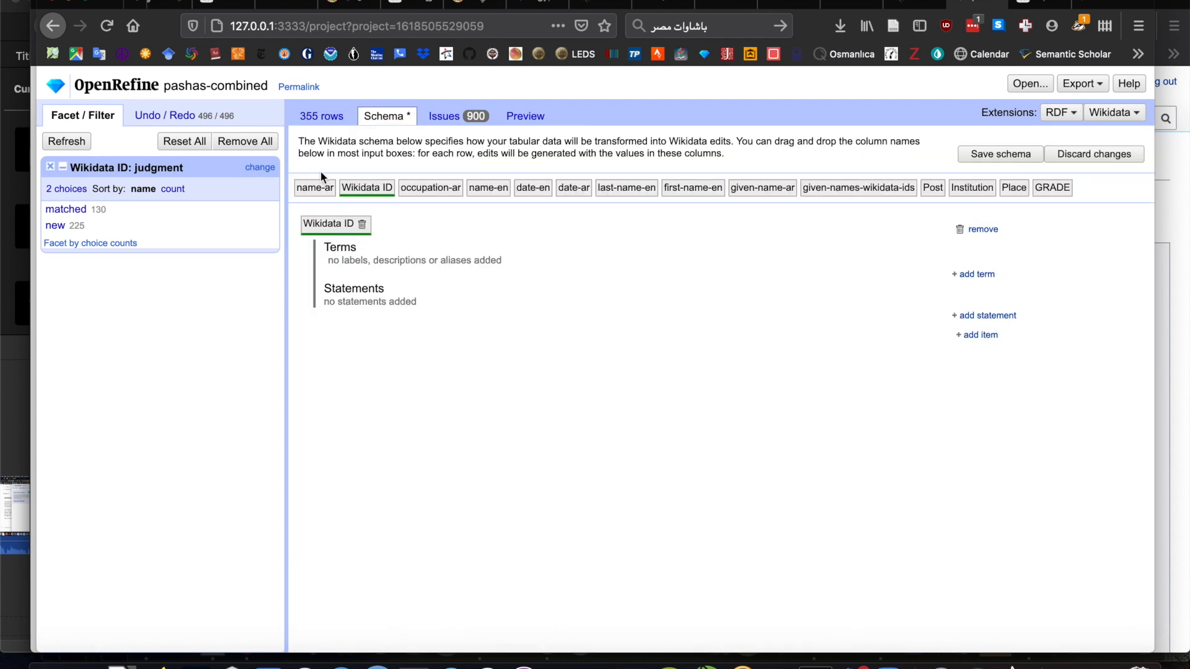
- Add a Label term in language ar to the Wikidata ID item, taking its value from the name-ar column
click(976, 274)
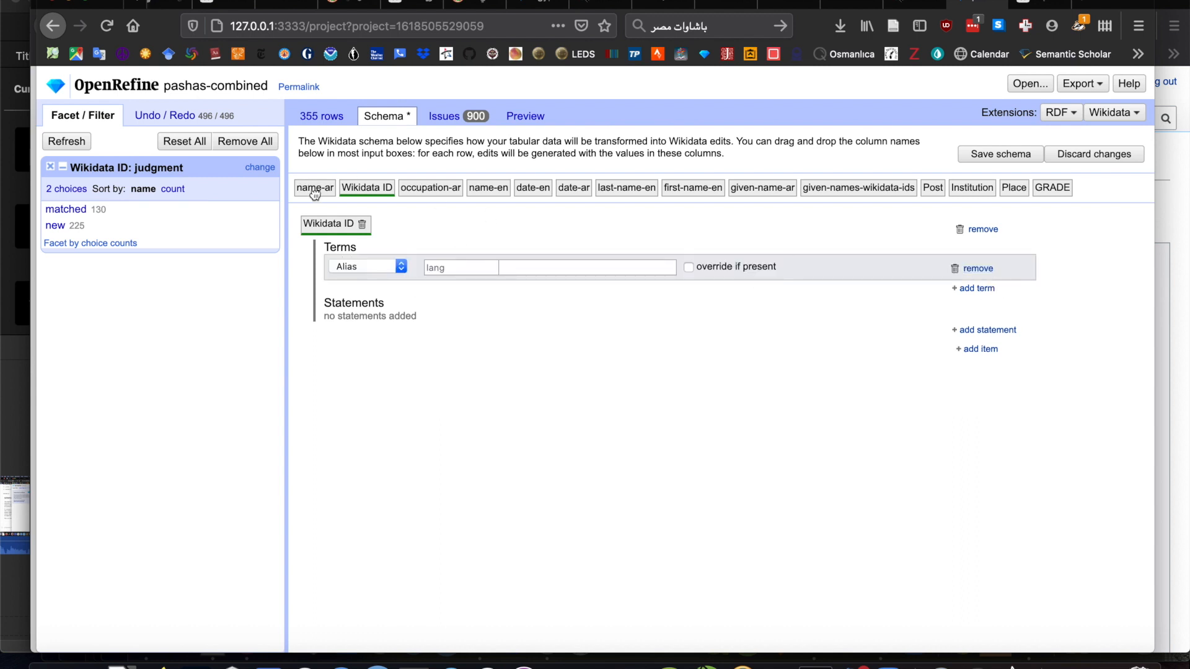
drag(315, 194, 518, 275)
click(444, 269)
text(ar)
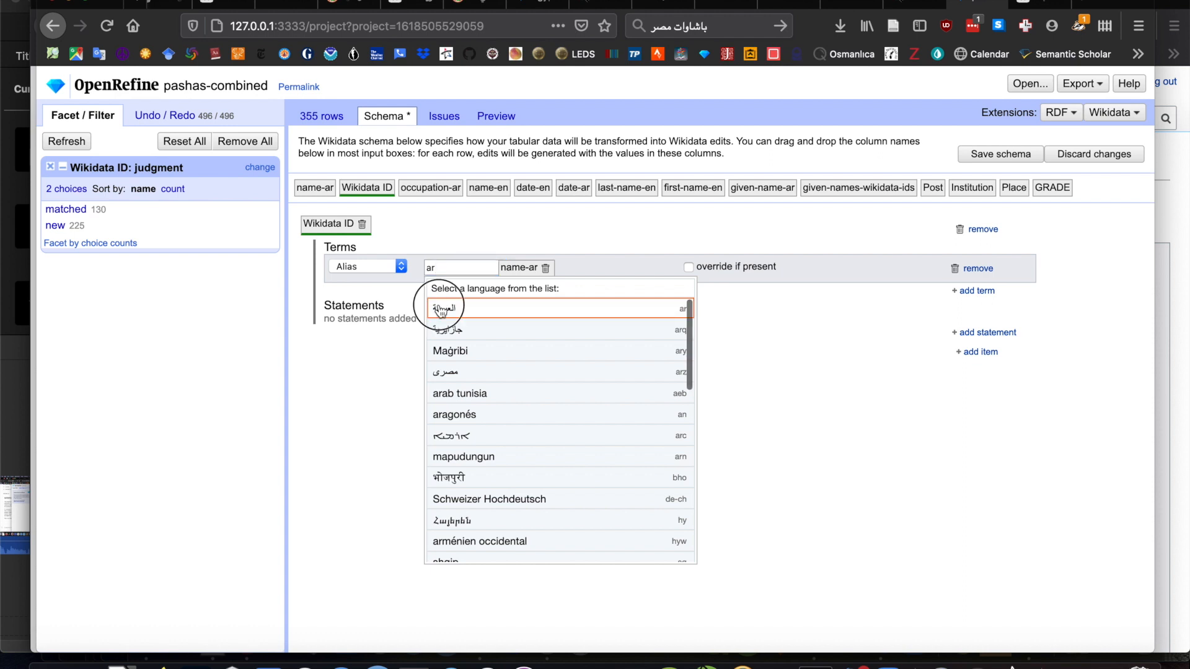
click(462, 312)
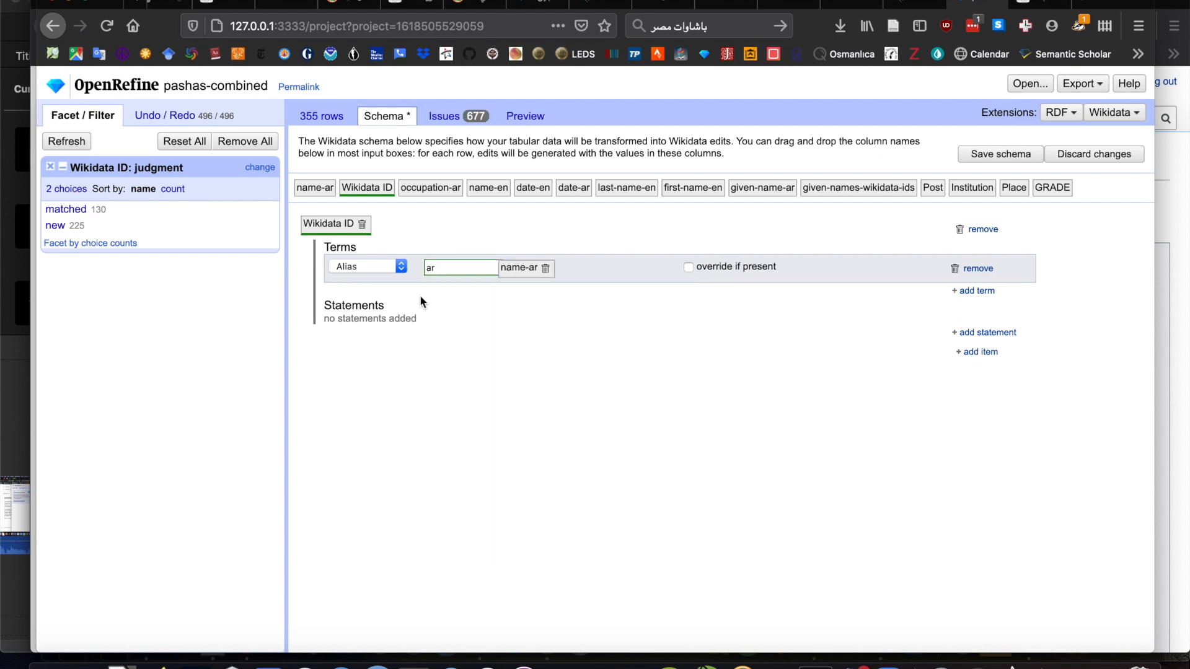
click(363, 266)
click(370, 243)
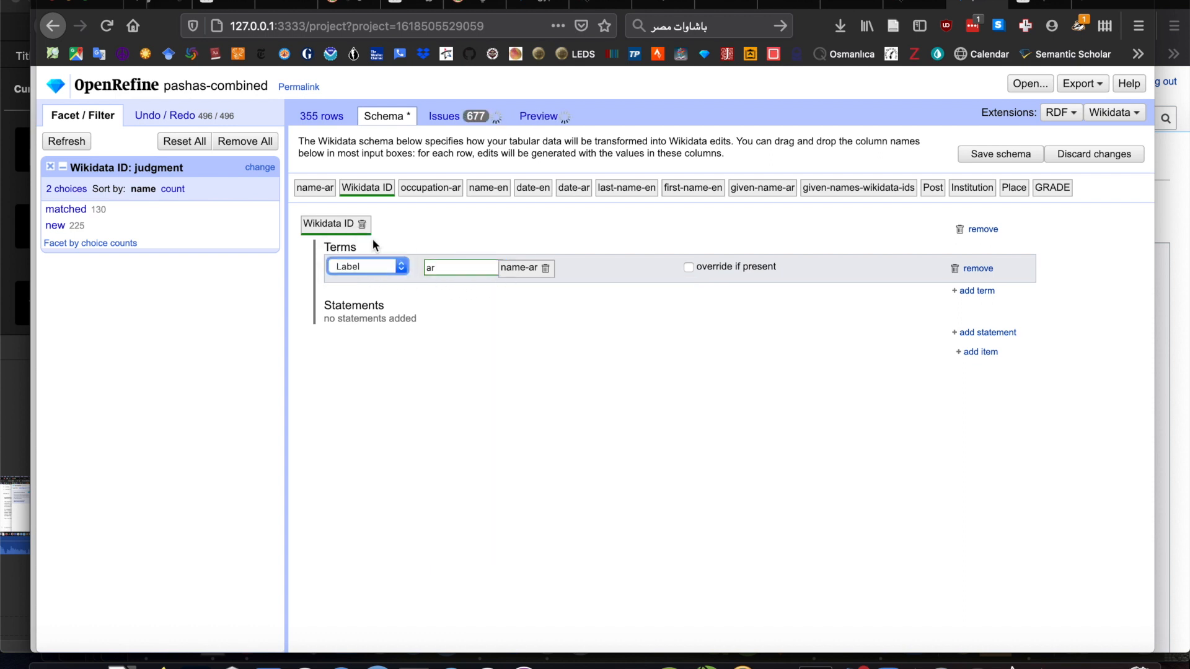
- Add a second Label term in language en to the Wikidata ID item, taking its value from the name-en column
text(r)
click(989, 292)
click(348, 296)
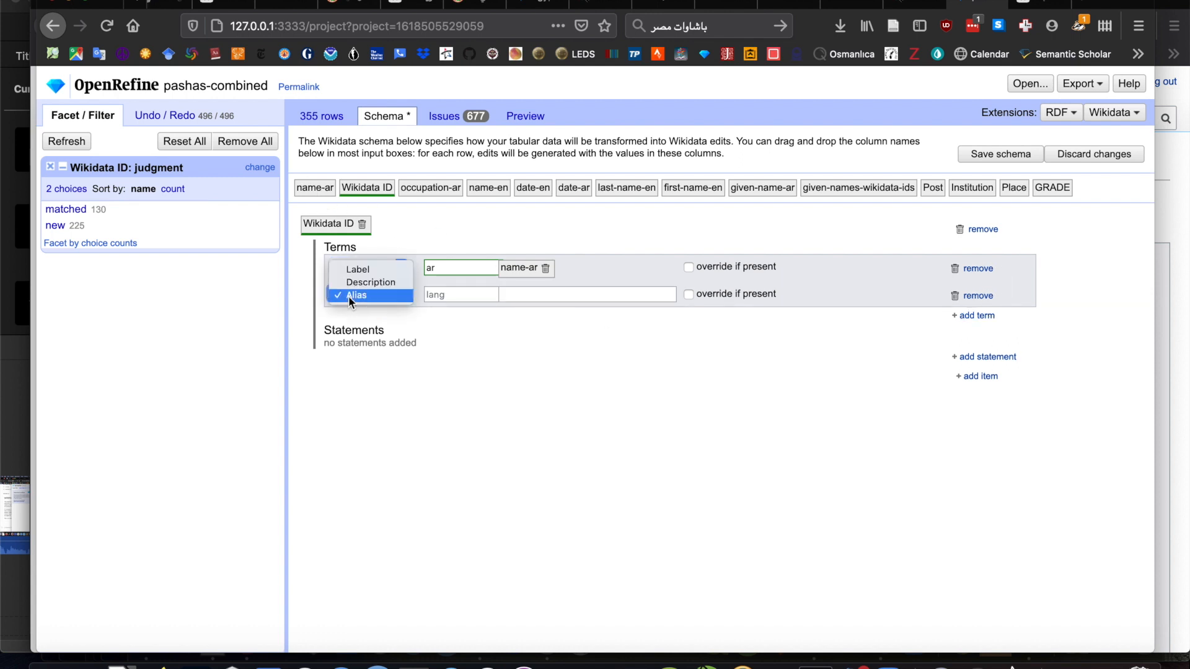
click(361, 268)
drag(498, 196, 537, 296)
click(455, 293)
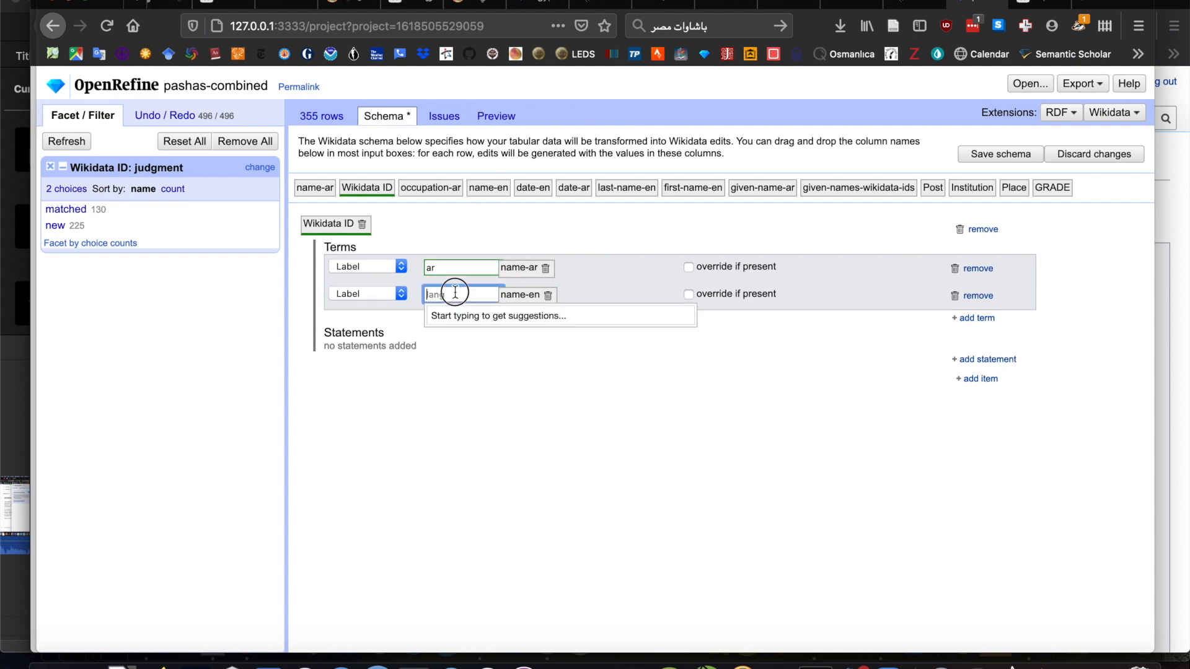
text(en)
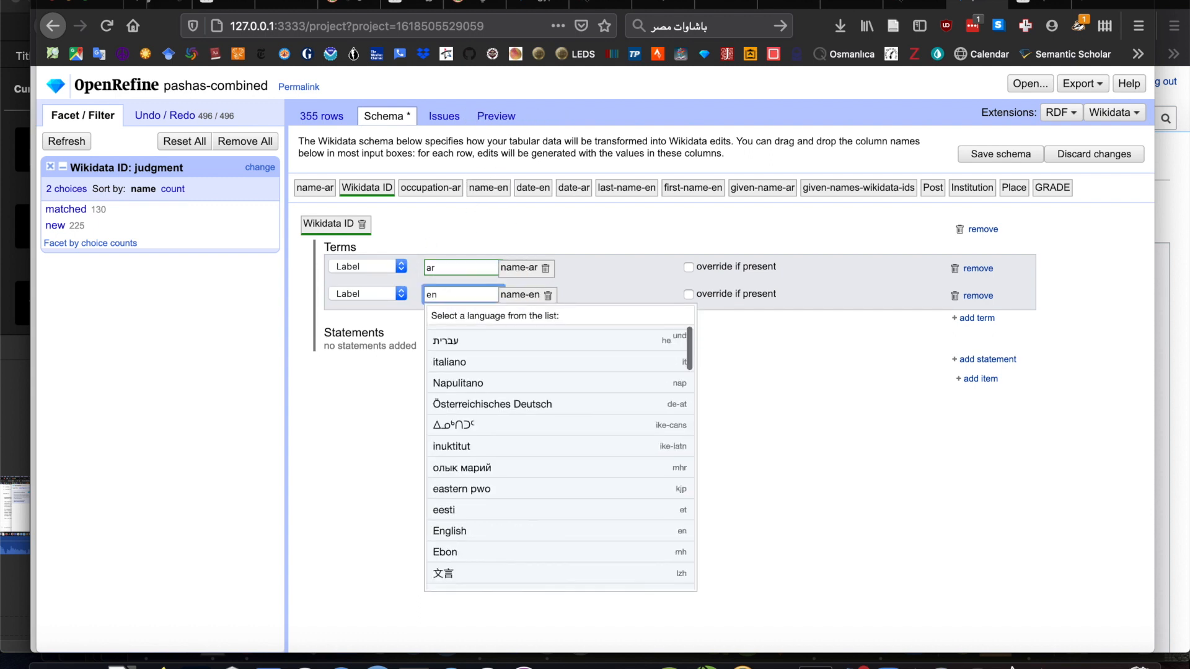
click(489, 531)
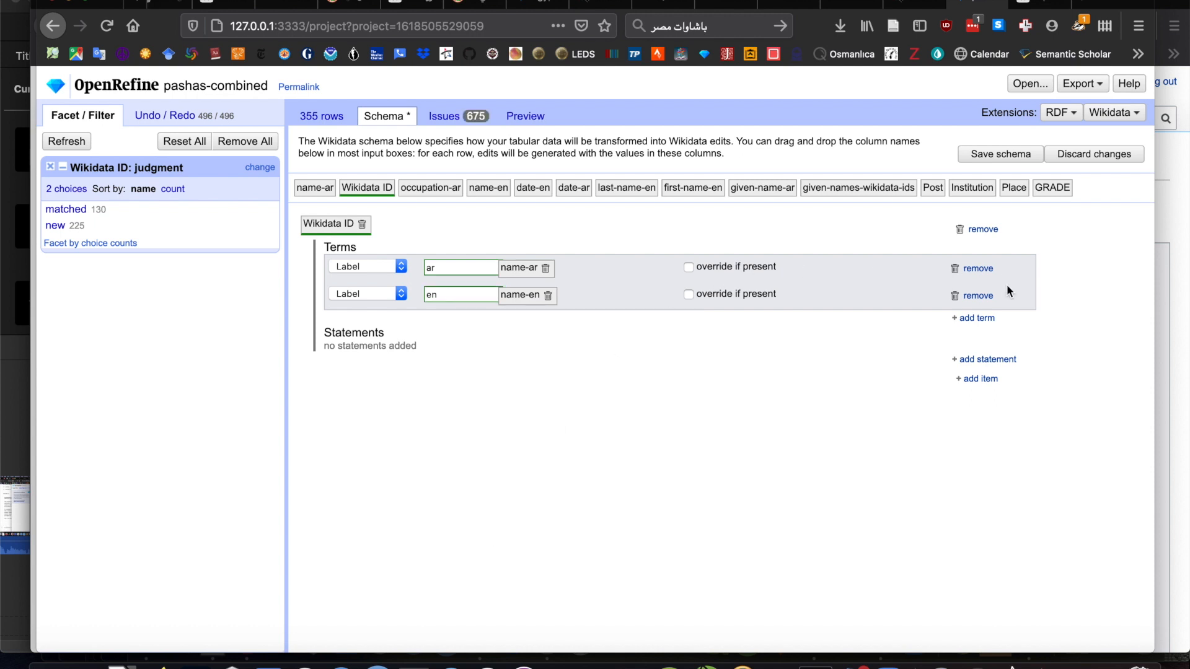
- Add an Alias term in language ar with the name-ar column as its value
click(977, 318)
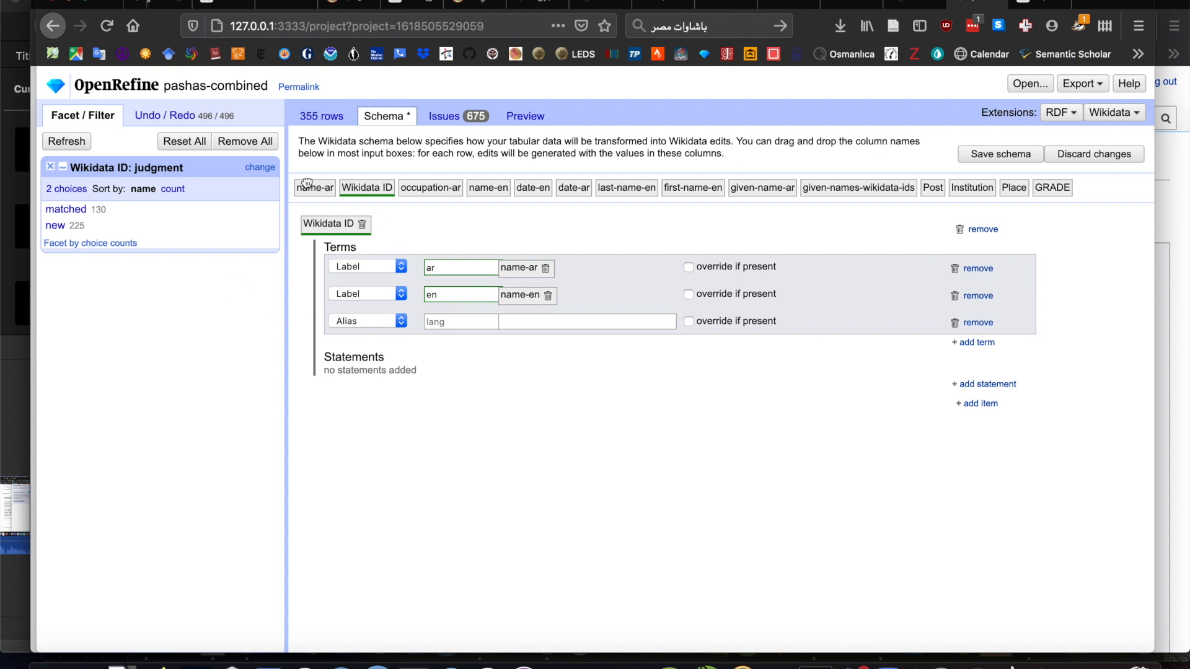
drag(307, 186, 530, 314)
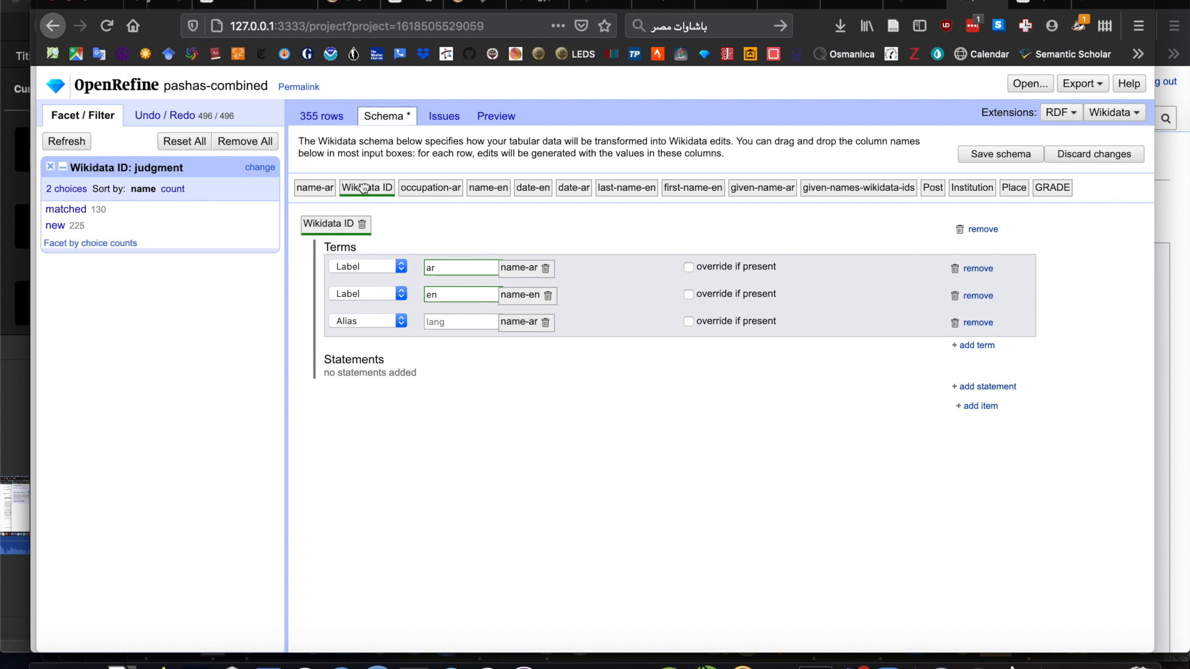
click(439, 322)
text(ar)
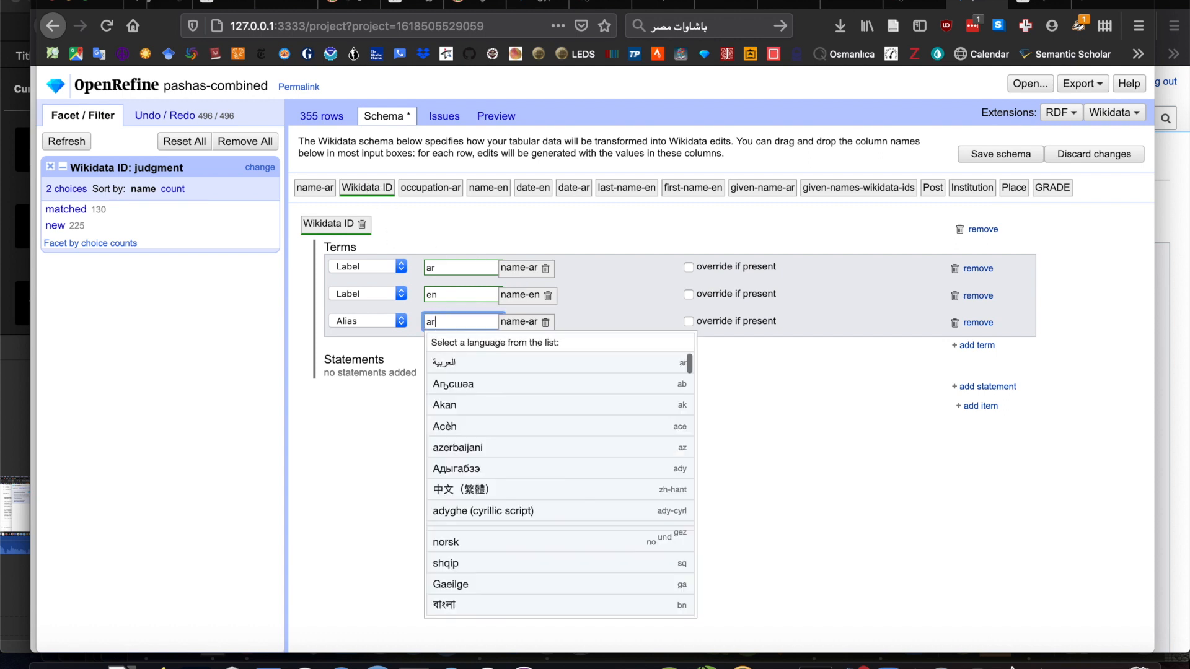
click(444, 365)
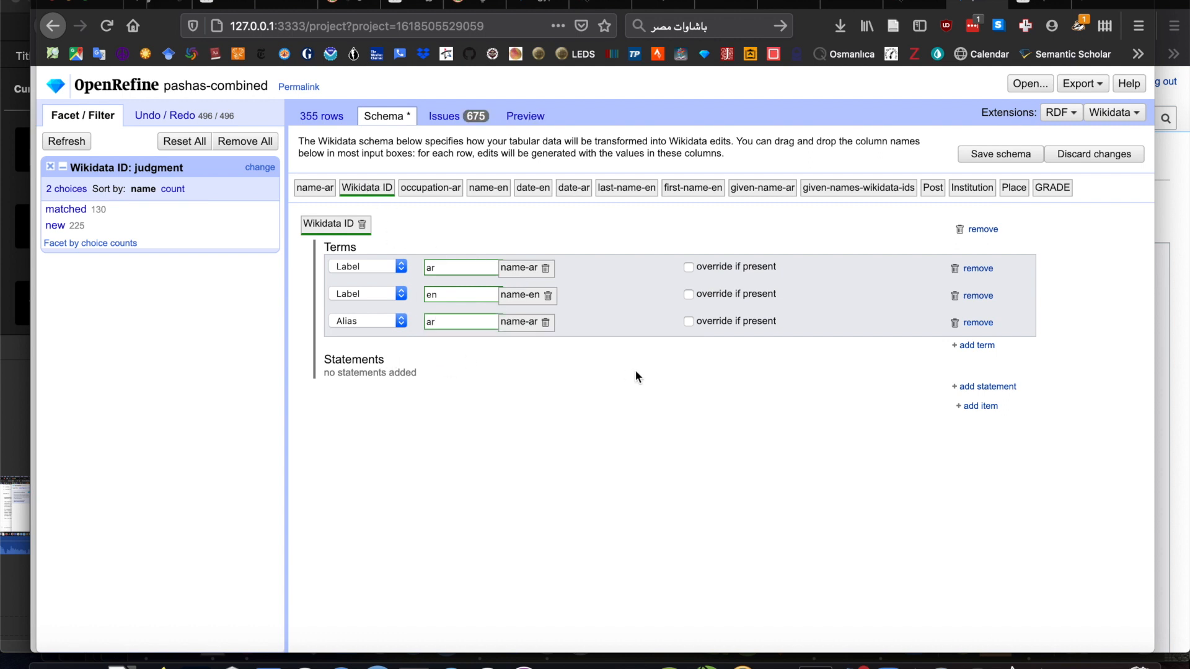
- Add an Alias term in language en with the name-en column as its value
click(985, 344)
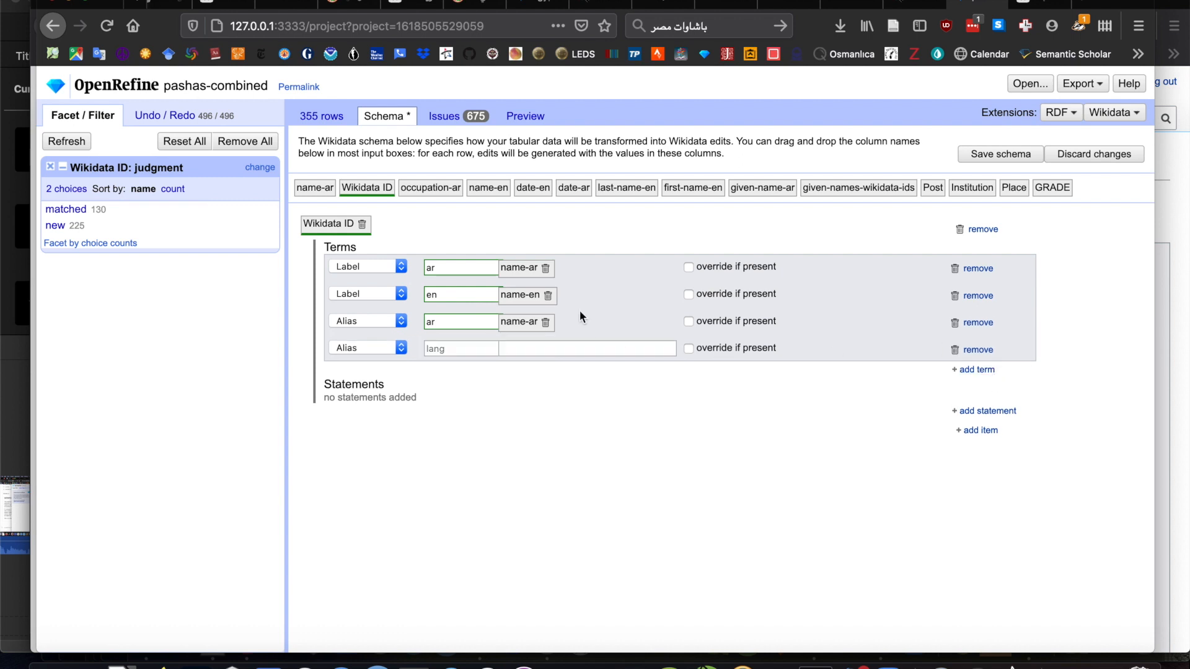
drag(487, 189, 539, 357)
click(438, 348)
text(en)
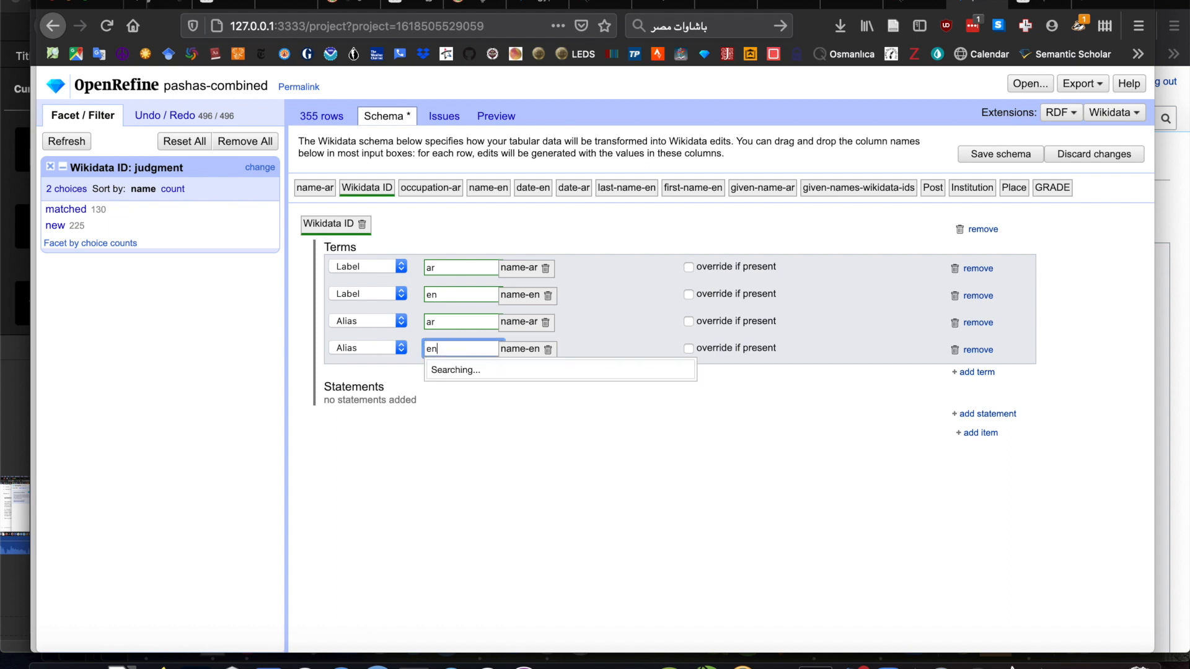
click(452, 391)
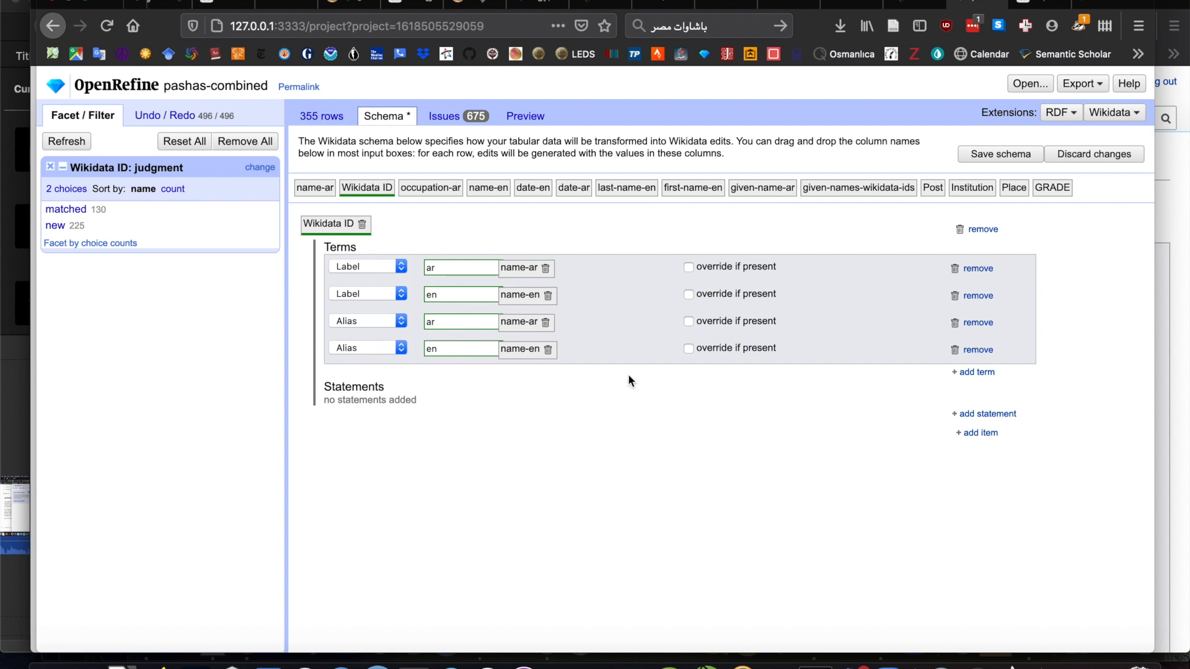
- Add a Description term in language en reading "Egyptian notable of the first half of the 20th century"
click(978, 373)
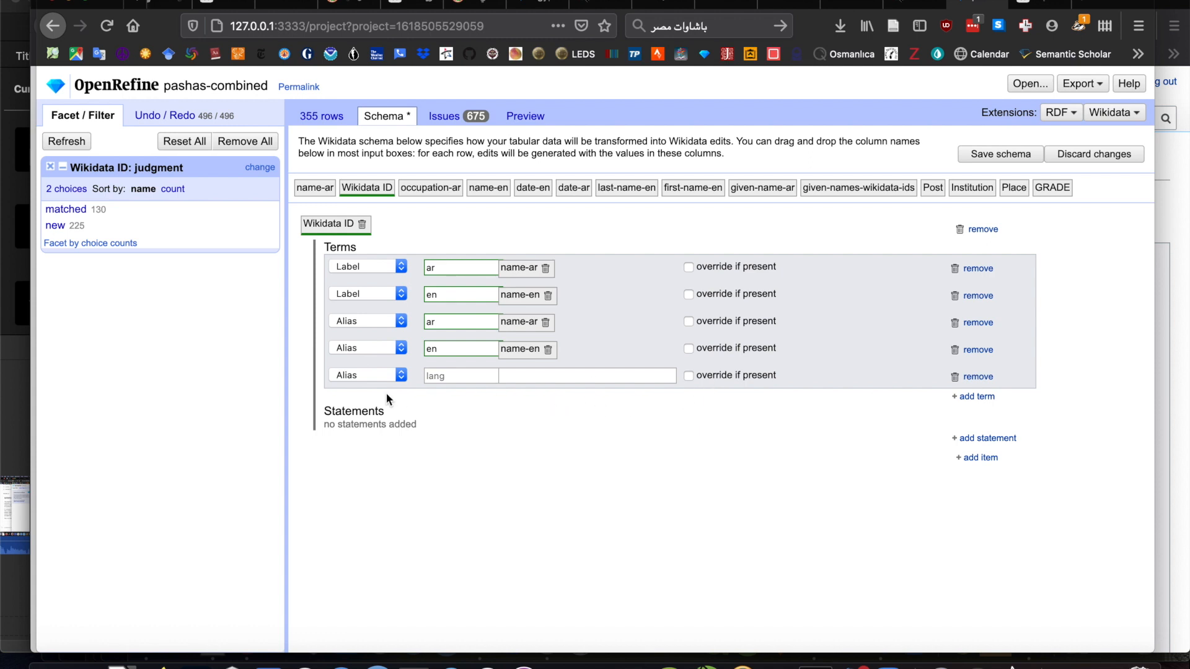
click(336, 380)
click(372, 364)
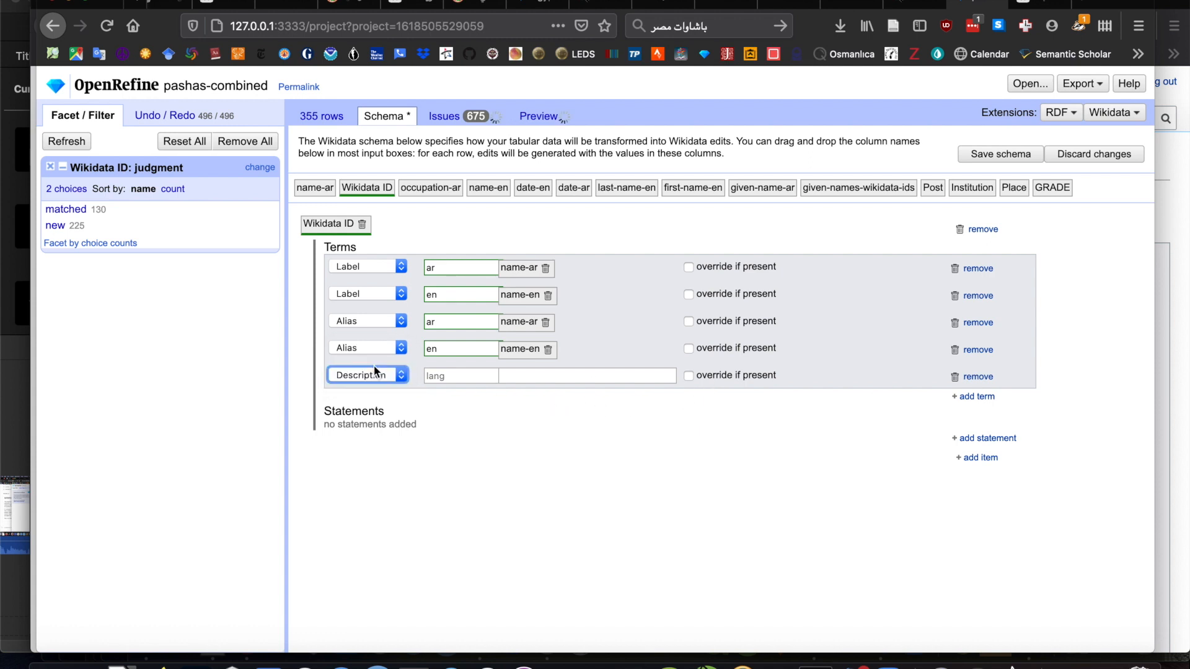
click(447, 375)
text(en)
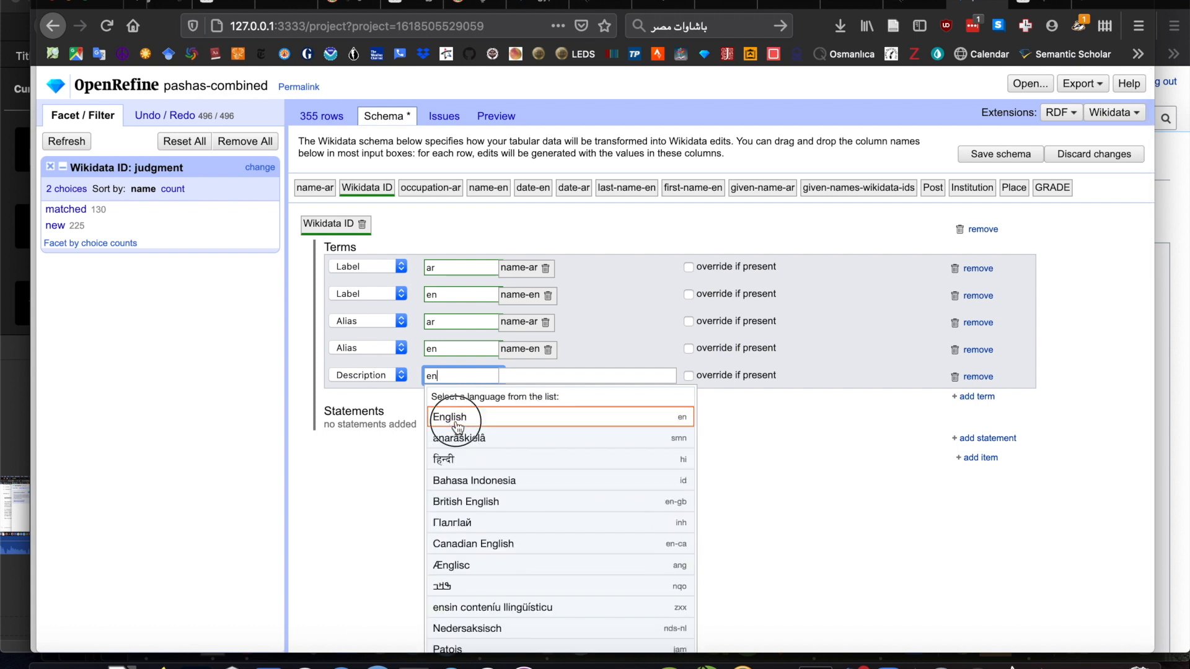
click(457, 426)
click(539, 376)
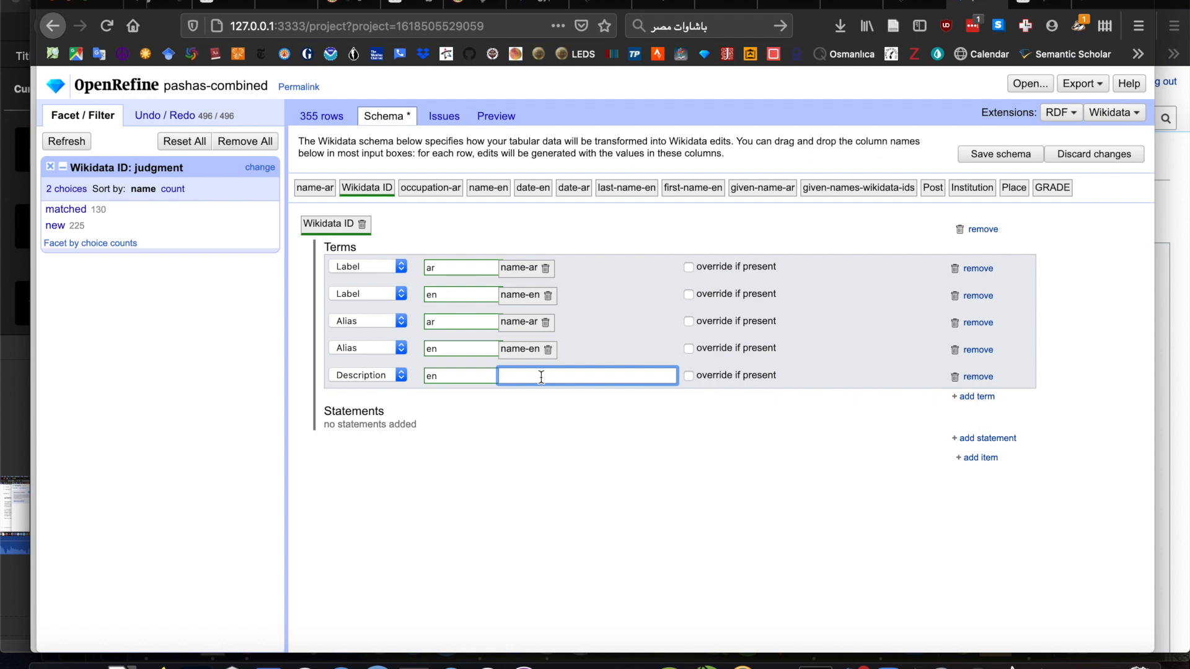
text(Egypti)
text(an notable of t)
text(he )
text(first half of th)
text(e 20th century)
- Add a Description term in language ar reading "مصري مشهور في النصف الأول من القرن العشرين"
click(973, 397)
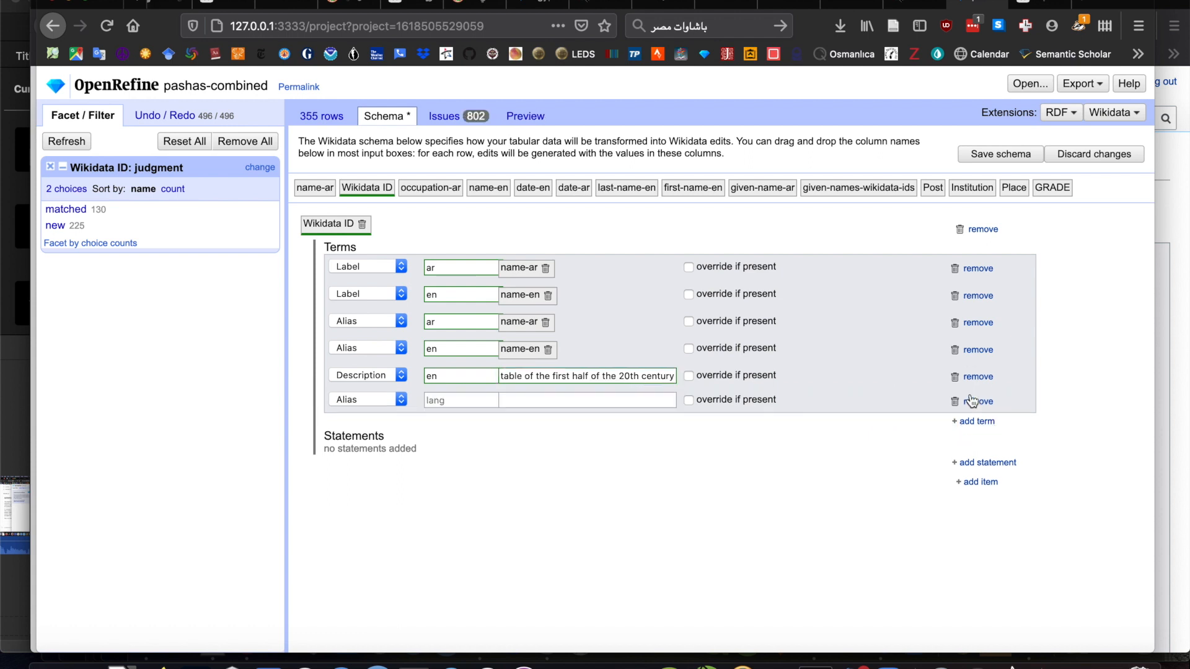
click(353, 399)
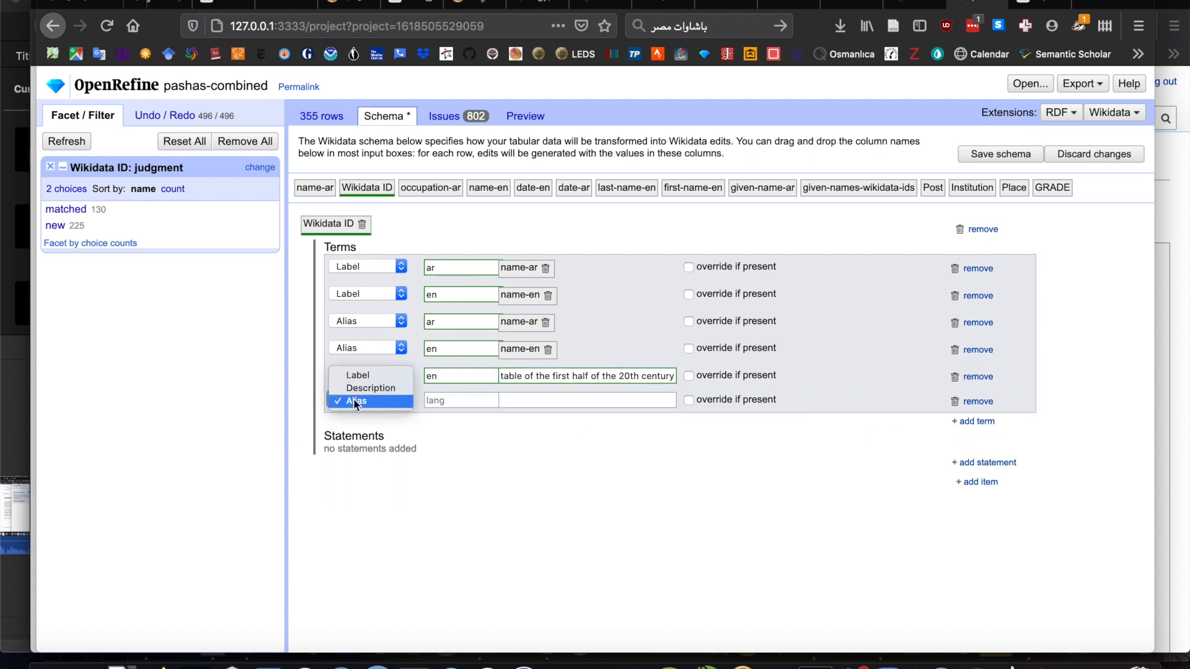
click(371, 388)
click(464, 399)
text(ar)
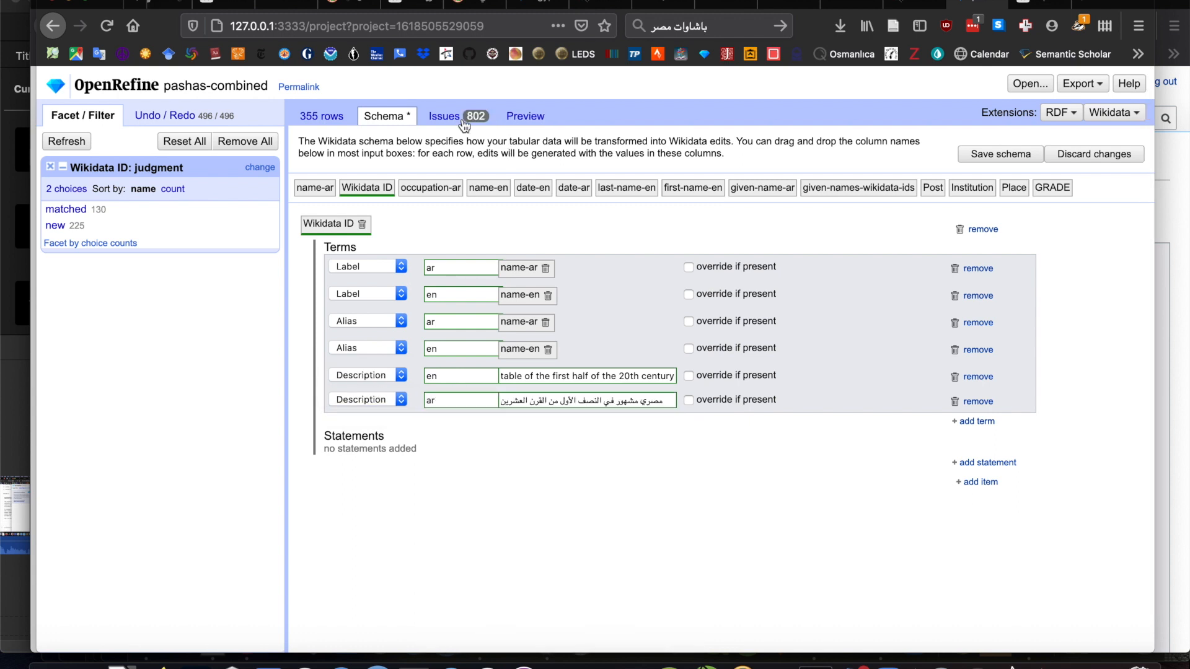
- Review the preview of the Wikidata edits for the new items and check the reported issues
click(536, 117)
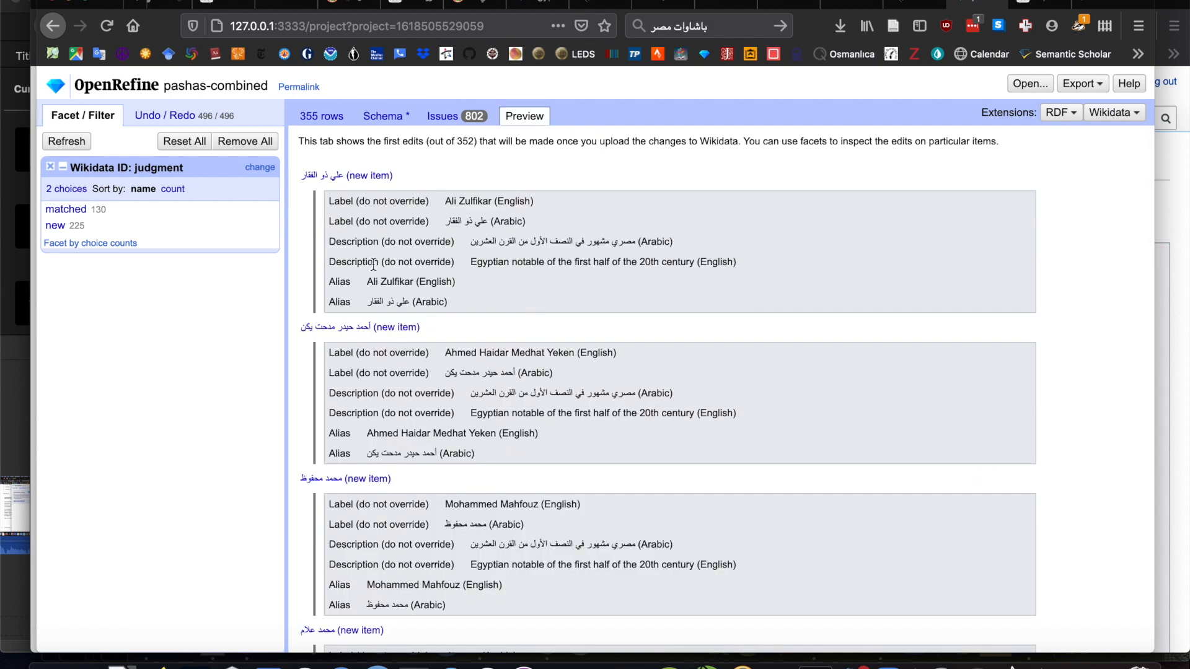
scroll(419, 326, down, 6)
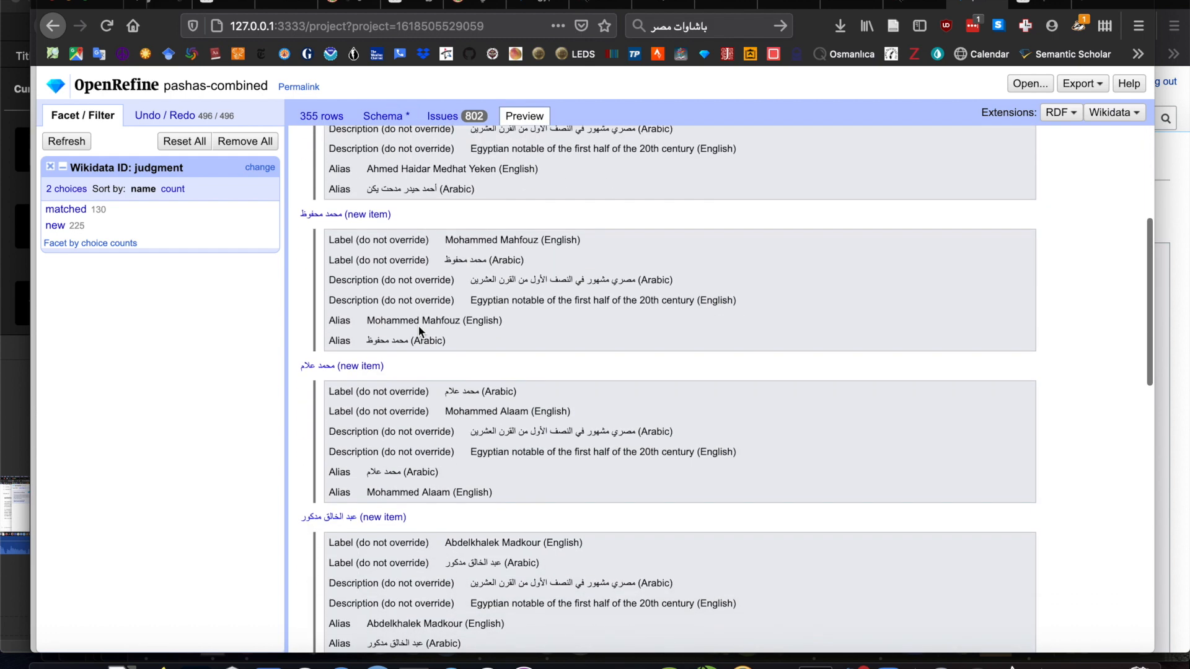
scroll(419, 327, up, 6)
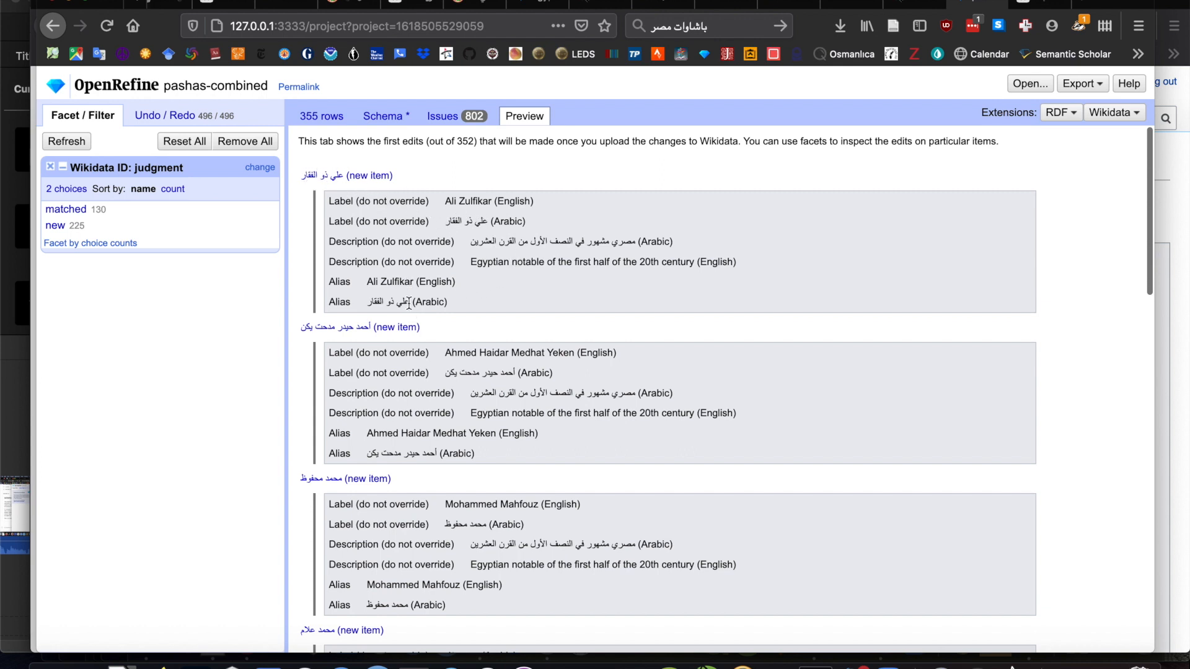
scroll(462, 308, down, 1)
scroll(462, 308, up, 1)
click(437, 117)
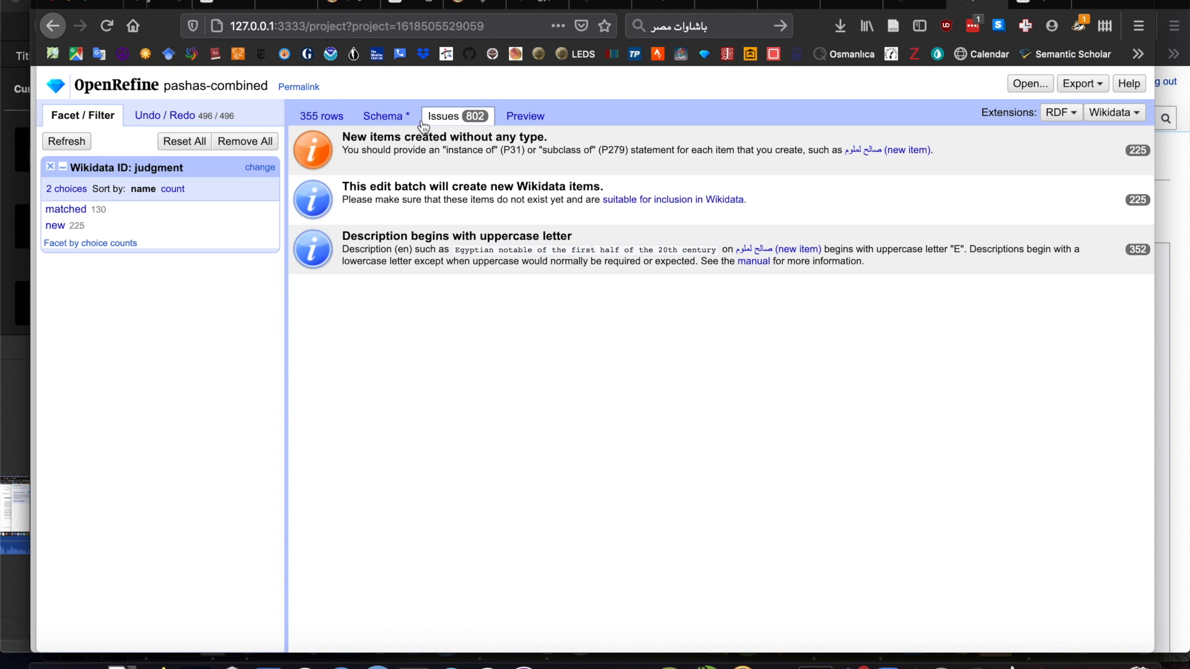
- Return to the schema and add an empty statement to the Wikidata ID item
click(386, 120)
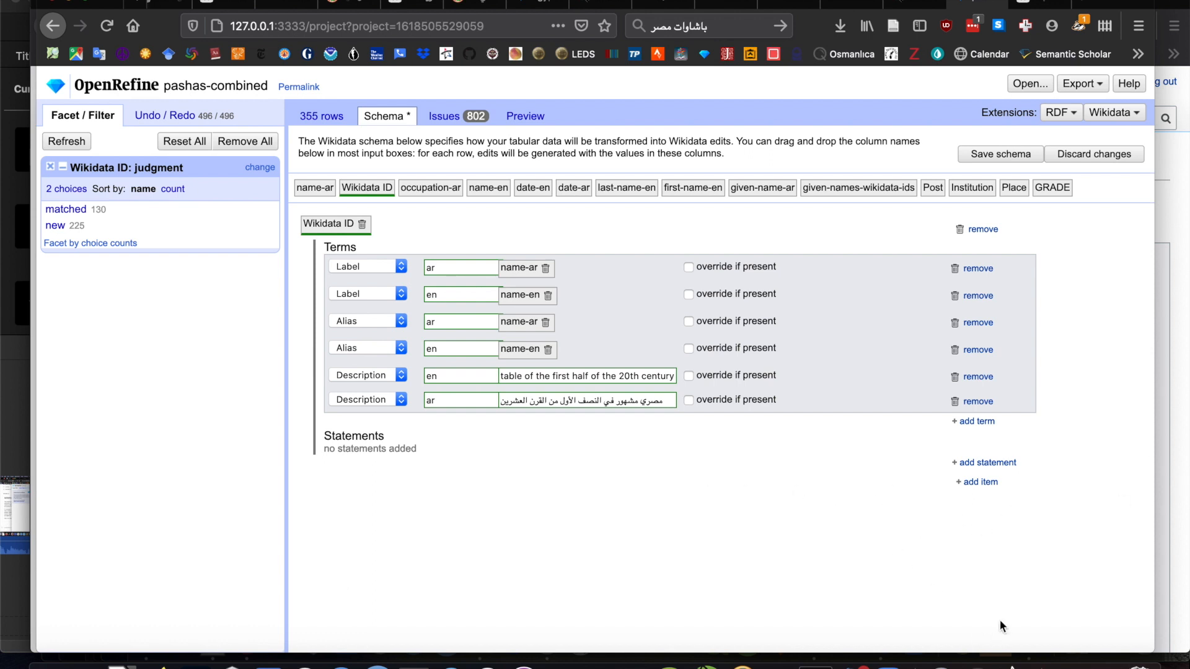
click(987, 463)
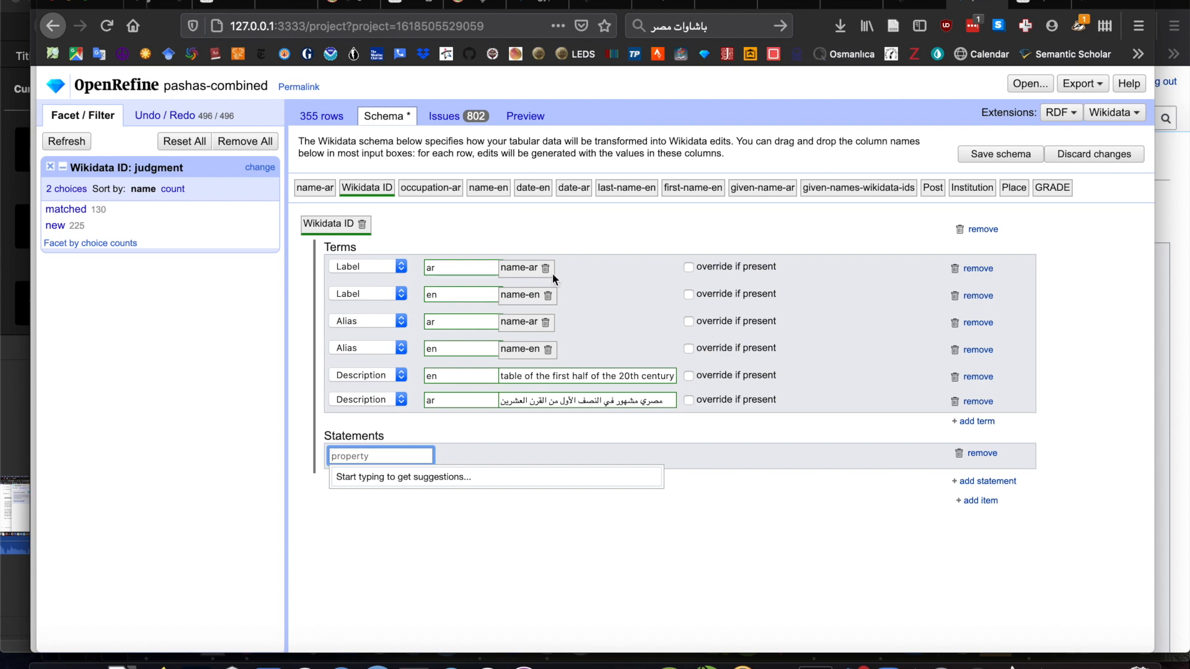
- Examine which statements the Wikidata page of the person matched in row 1 uses, and return to the schema
click(326, 116)
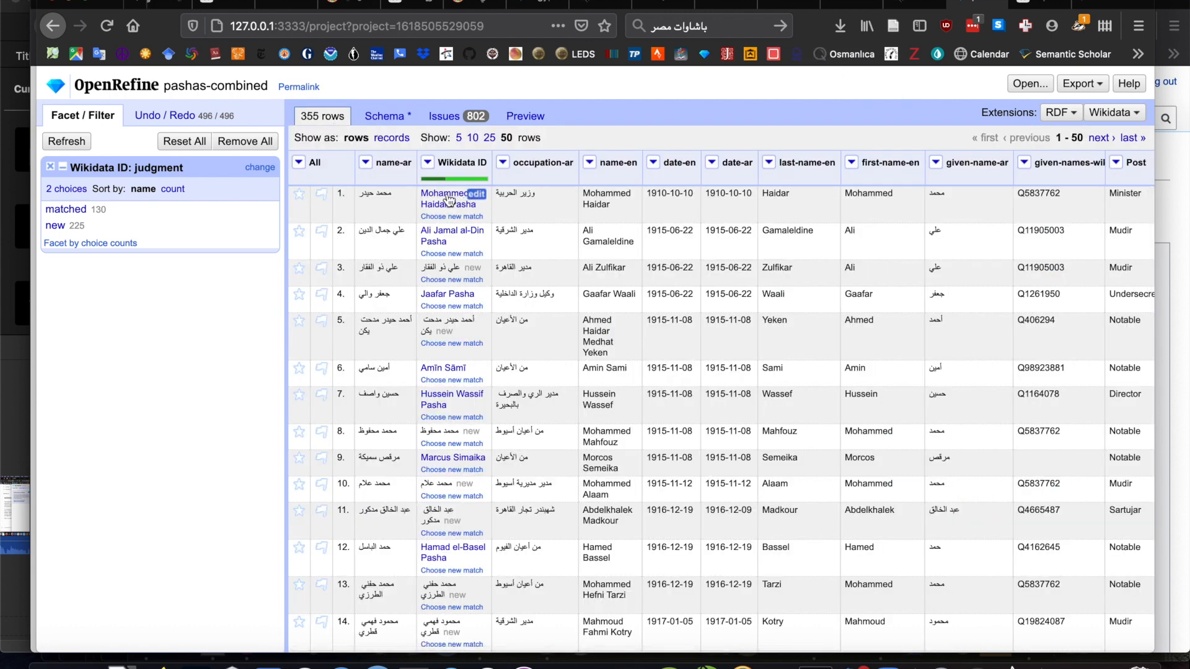
mouse_move(445, 201)
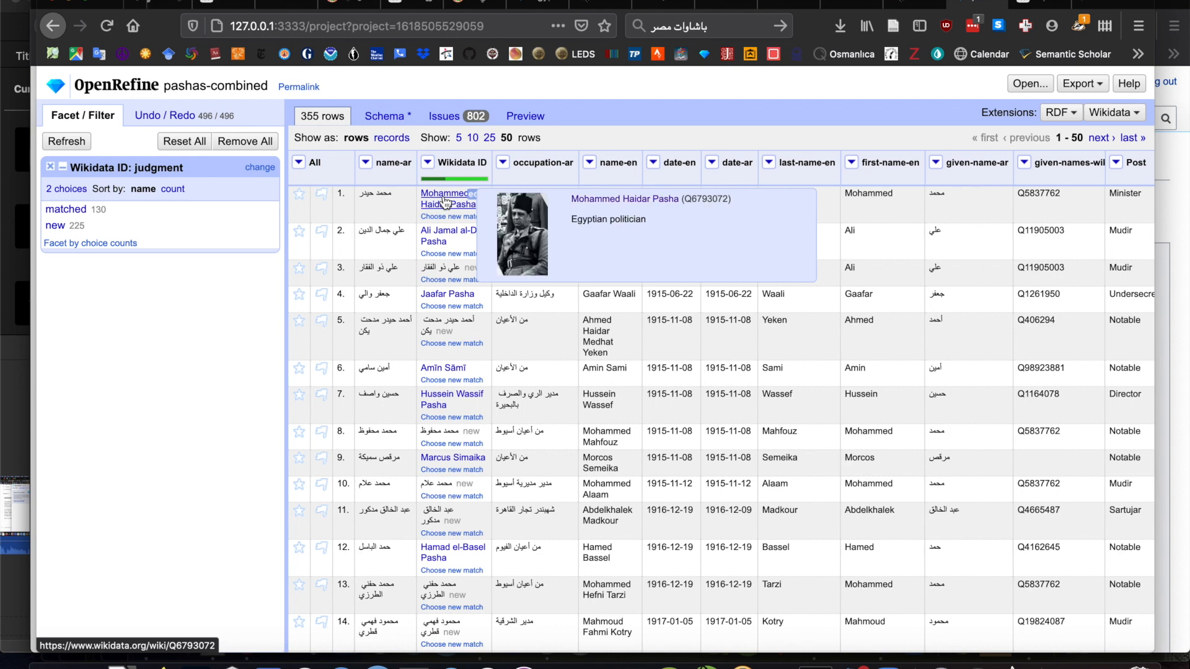
click(445, 200)
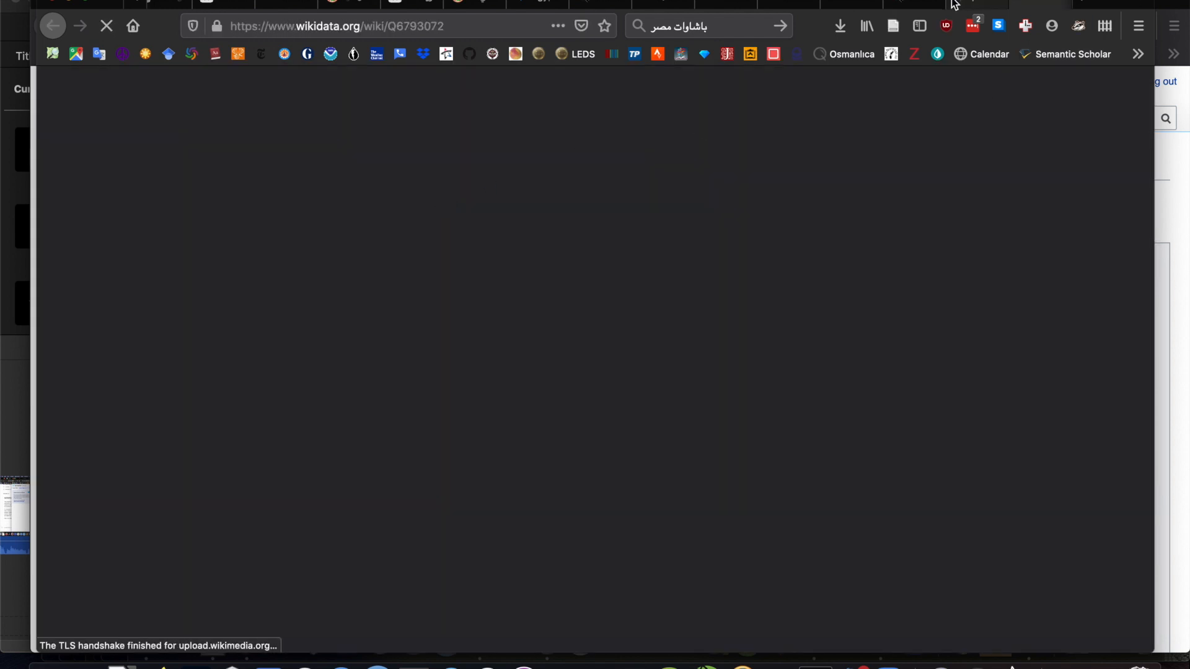
scroll(746, 406, down, 2)
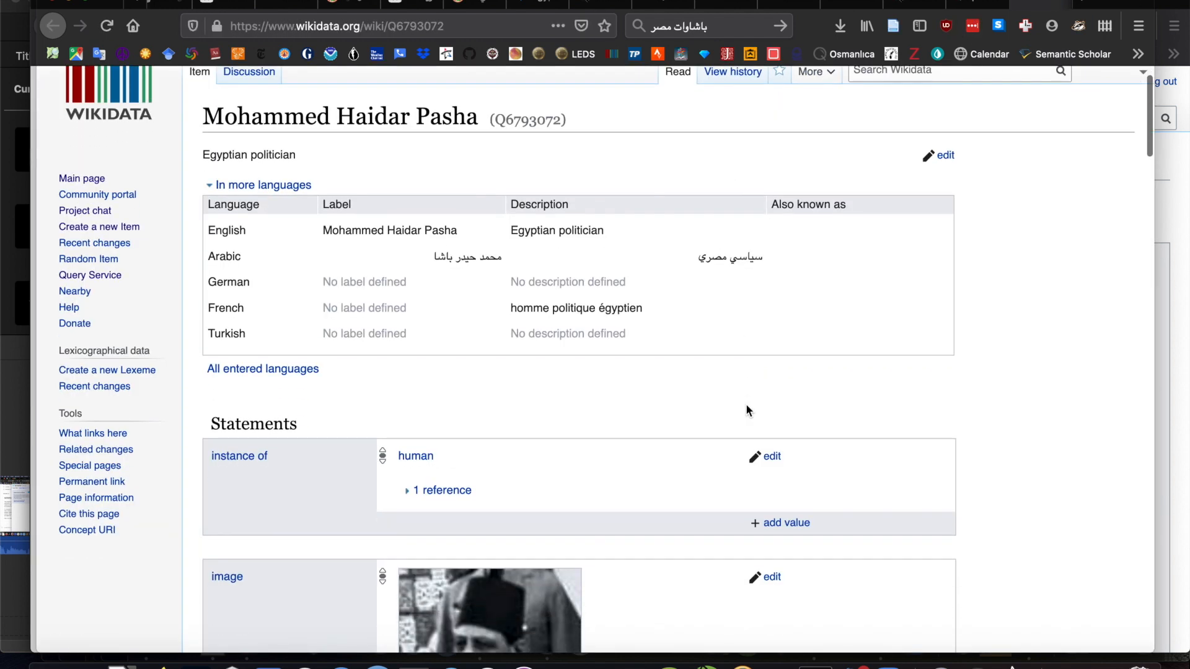
scroll(747, 410, down, 10)
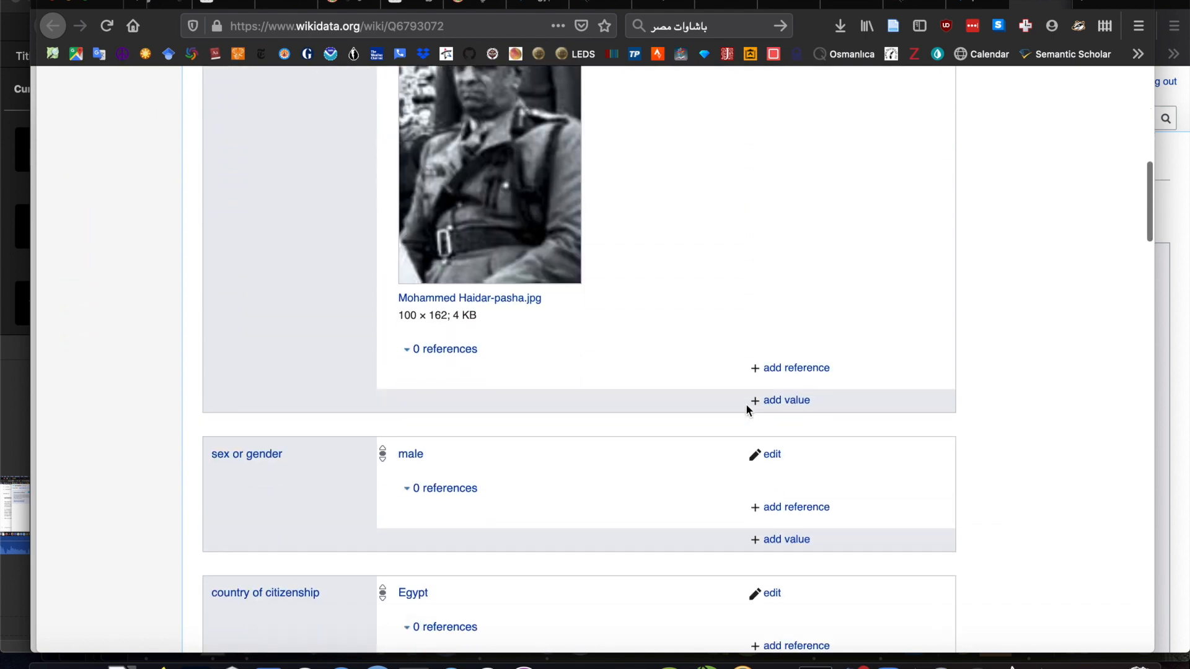
scroll(745, 404, up, 10)
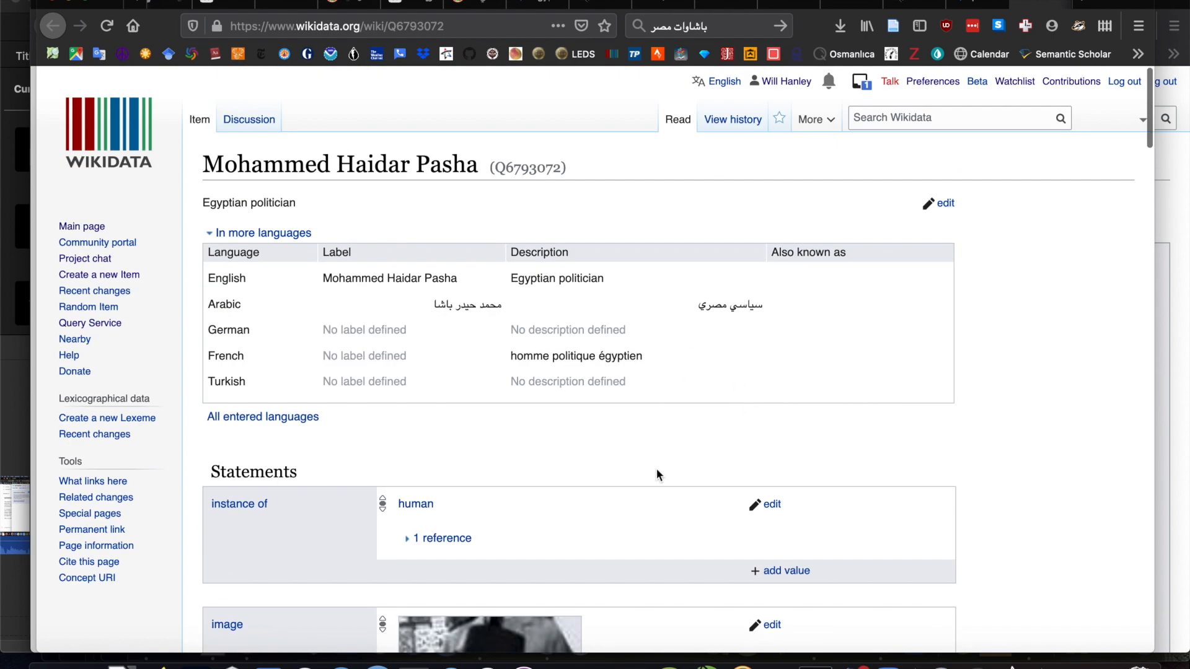
scroll(656, 469, down, 2)
scroll(657, 474, down, 1)
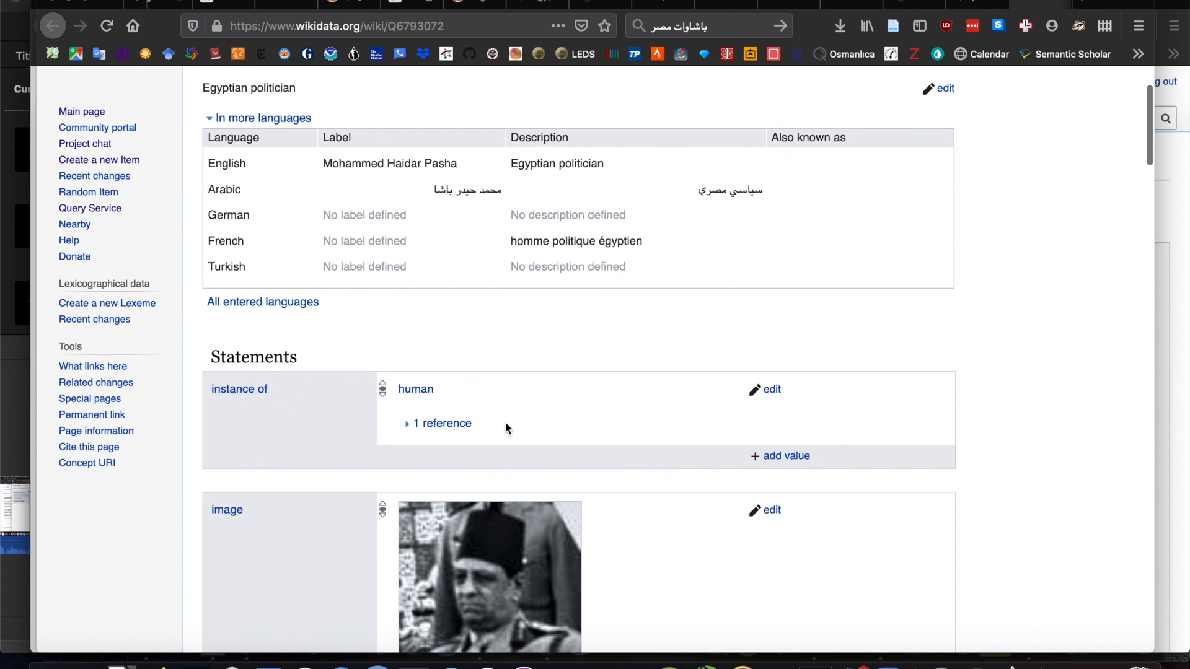
scroll(505, 422, down, 11)
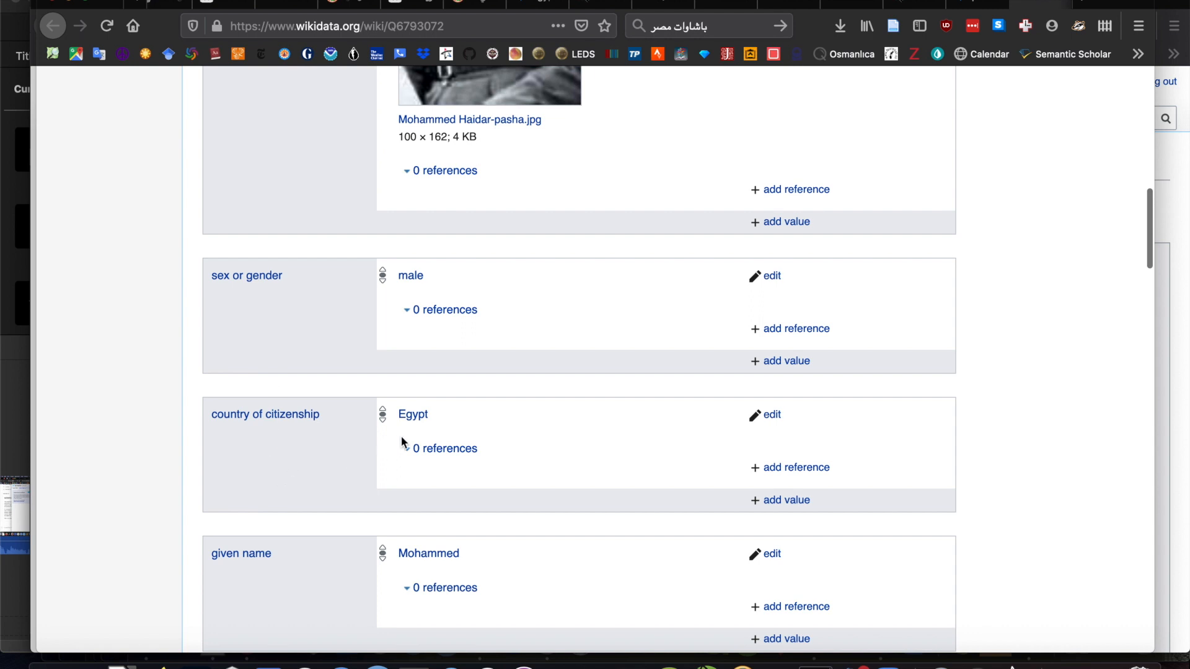
scroll(291, 446, down, 1)
scroll(292, 446, up, 3)
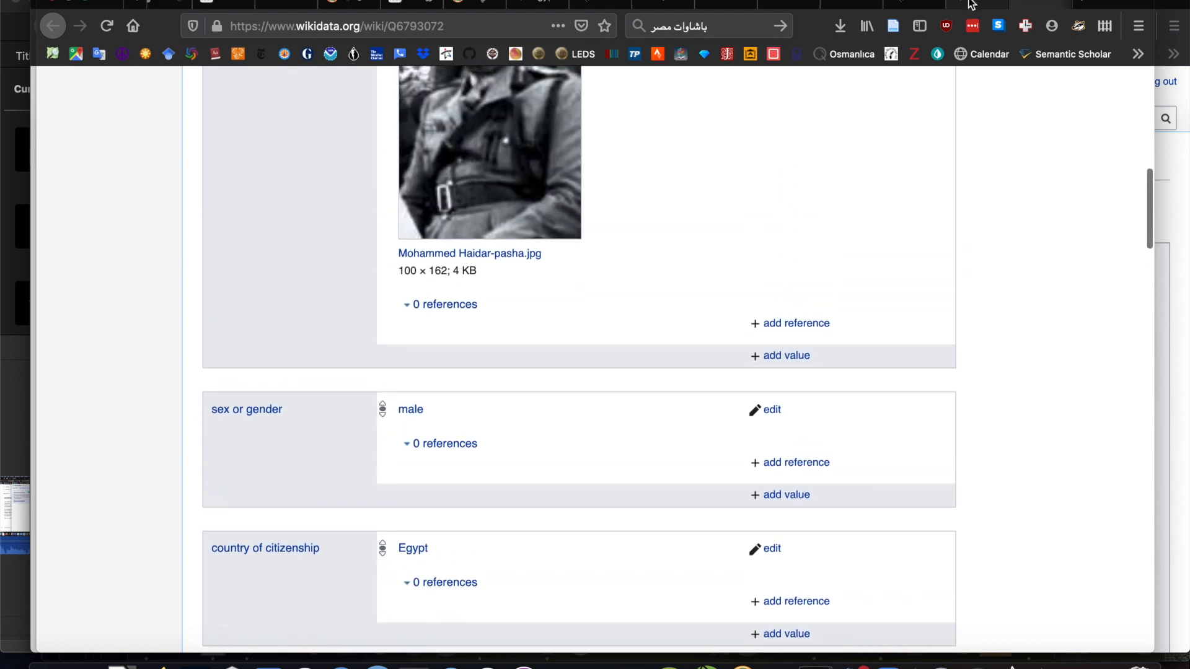
click(944, 6)
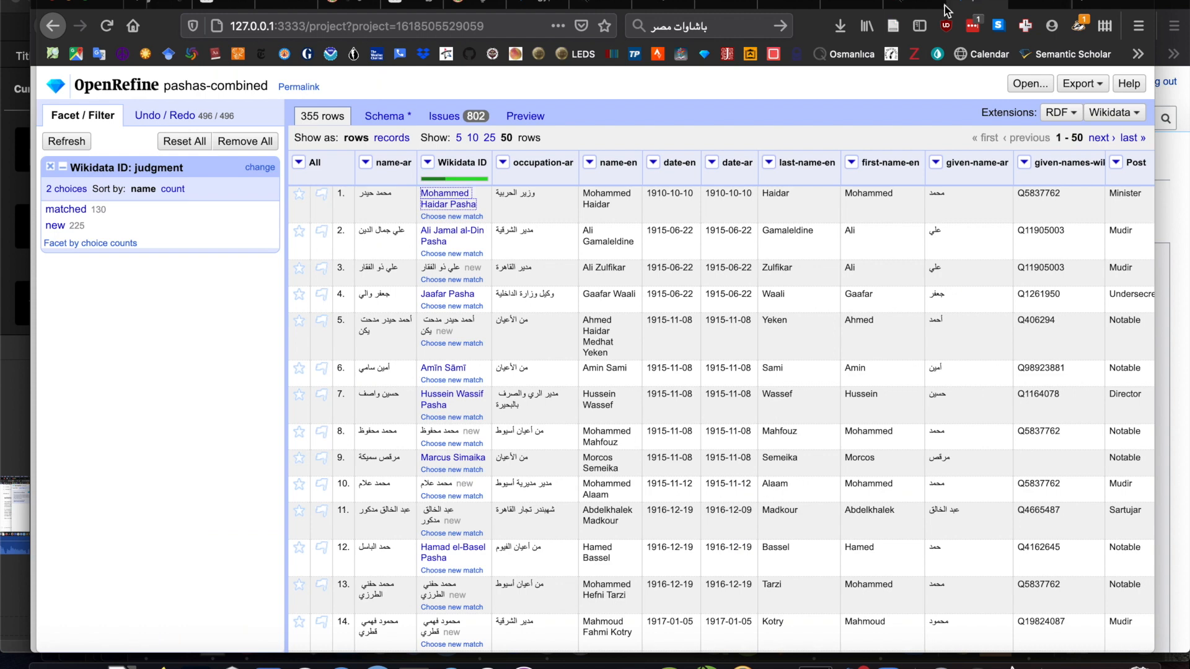
click(384, 117)
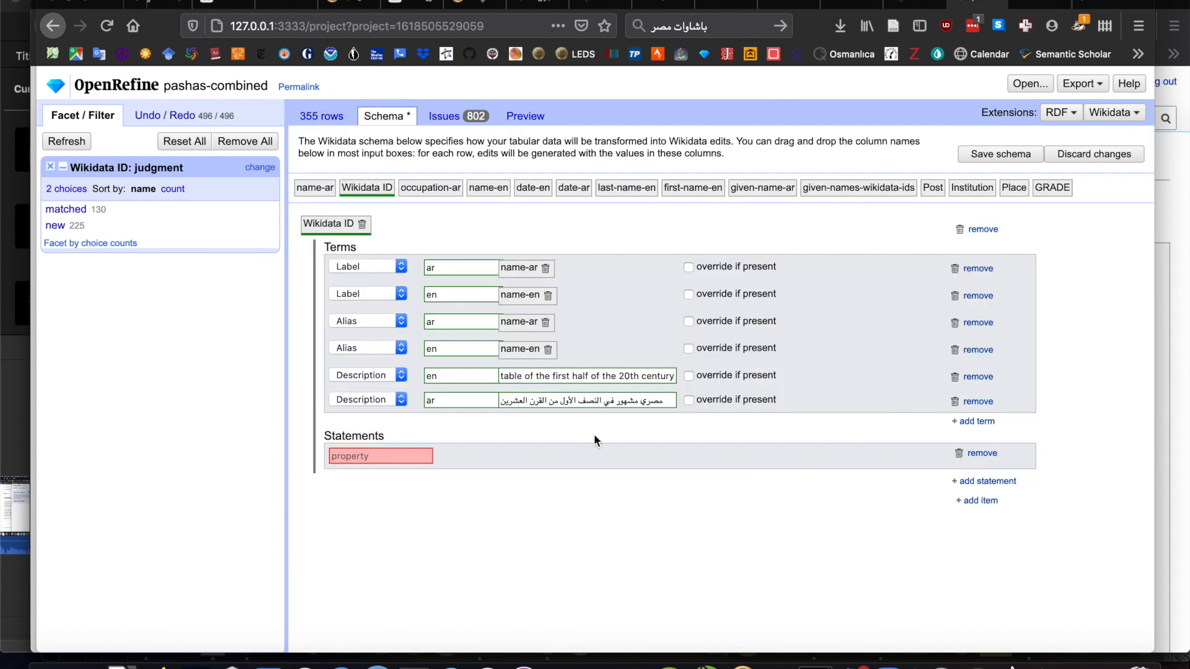
- Fill the empty statement with the property "instance of" and the value human (Q5)
click(405, 455)
text(هي)
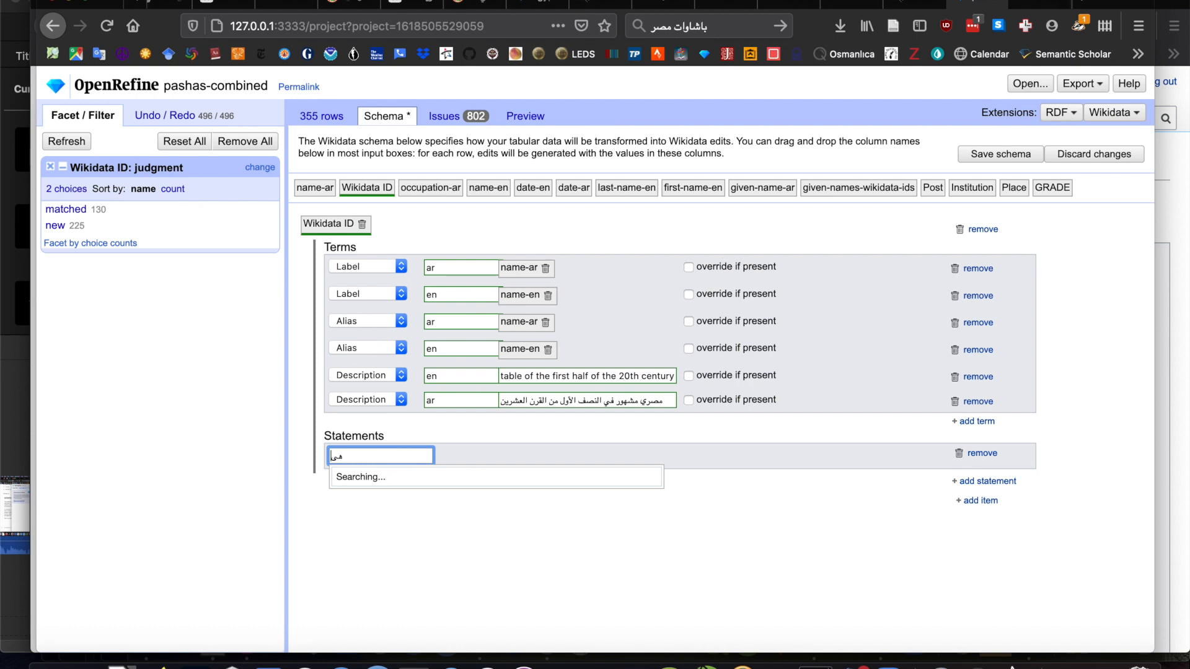
key(BackSpace)
text(inst)
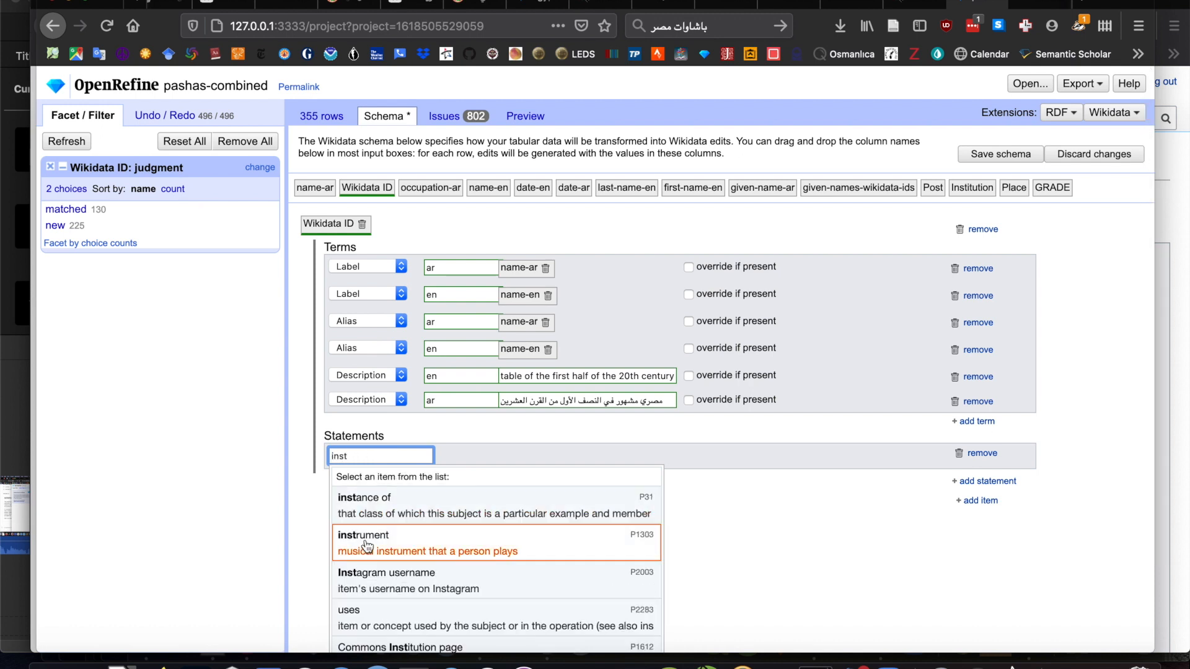
click(397, 499)
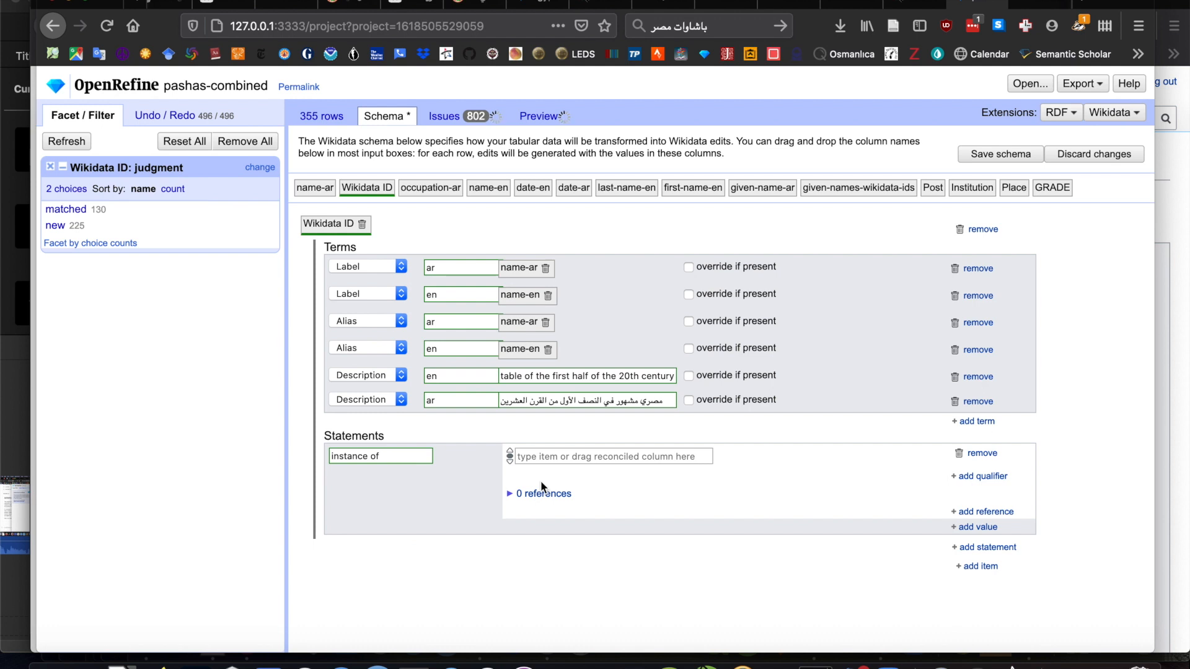
click(554, 456)
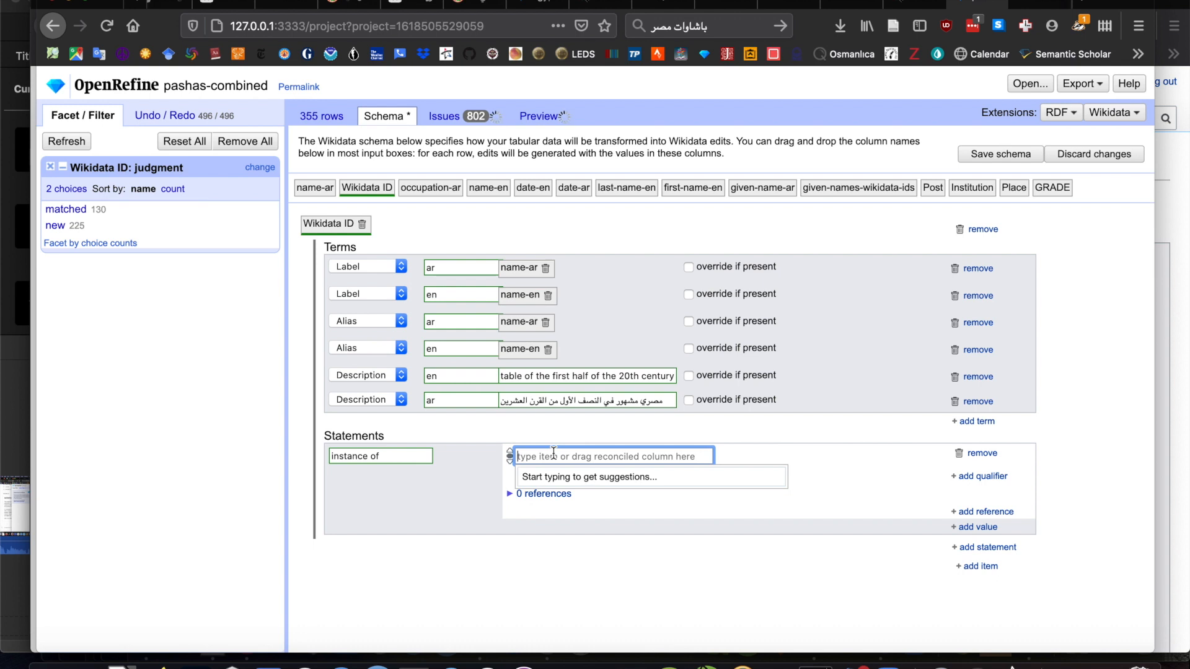
text(hum)
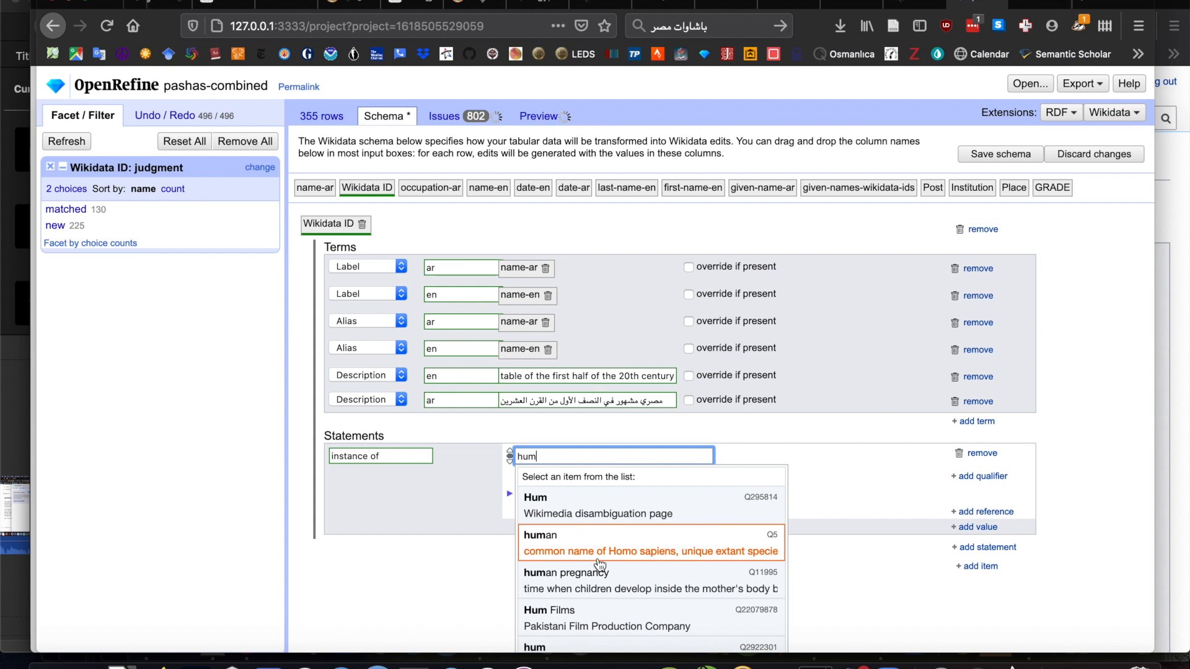
click(611, 544)
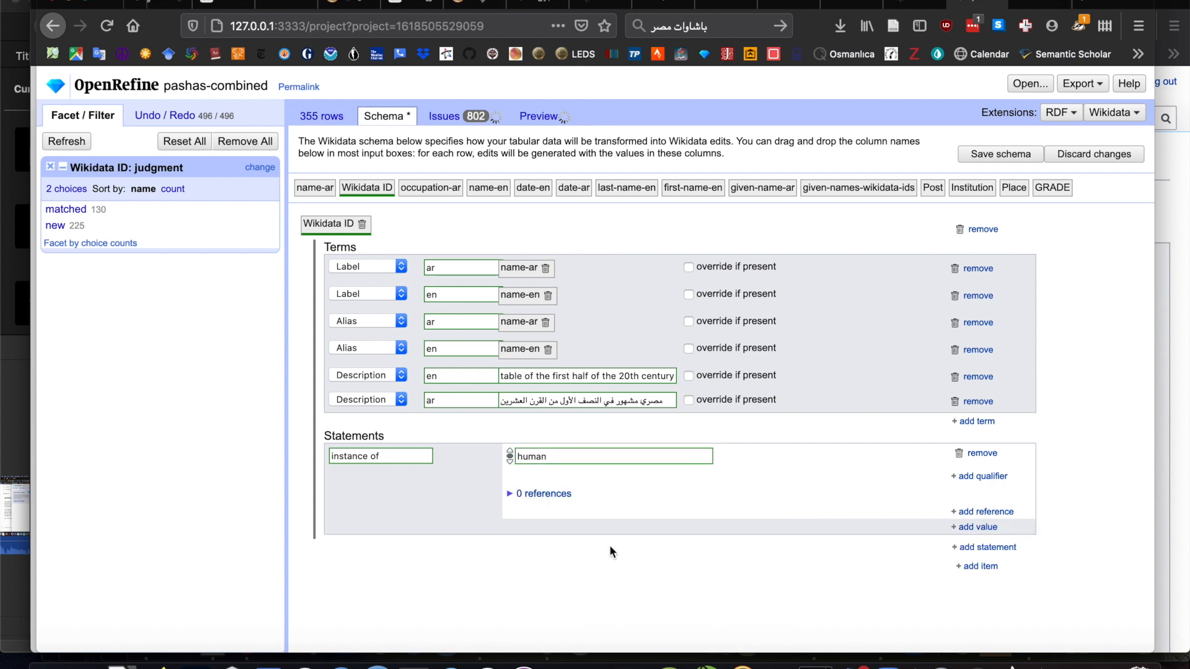
- Add a "sex or gender" statement with the value male (Q6581097) to the Wikidata ID item
click(968, 549)
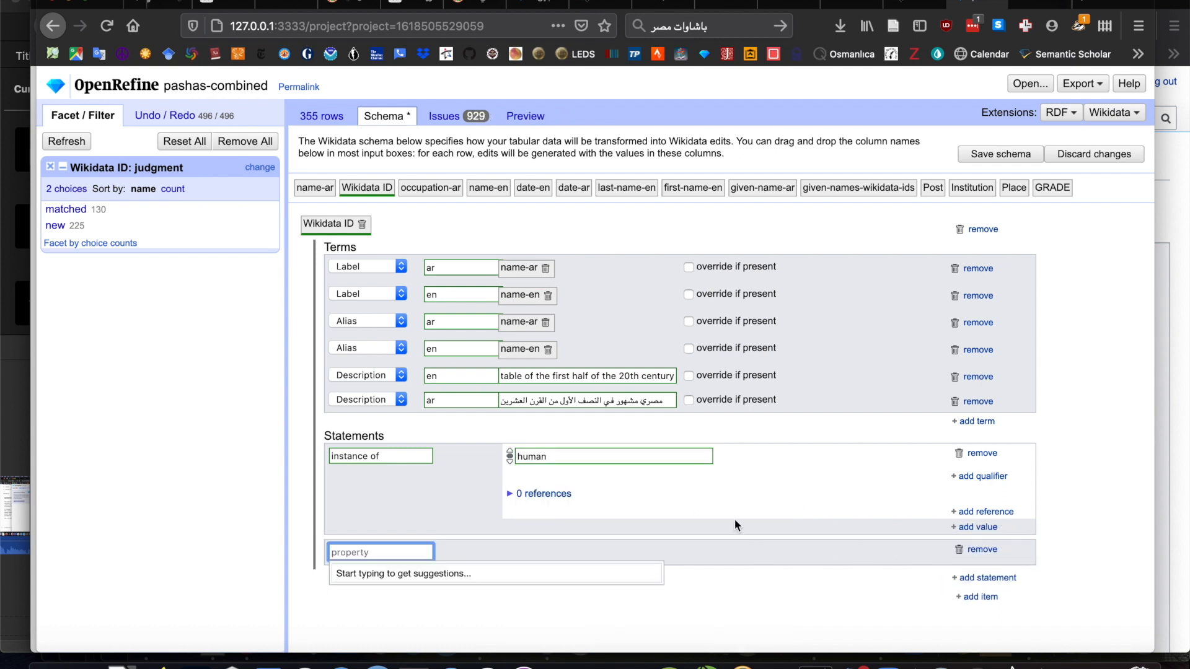
text(sex)
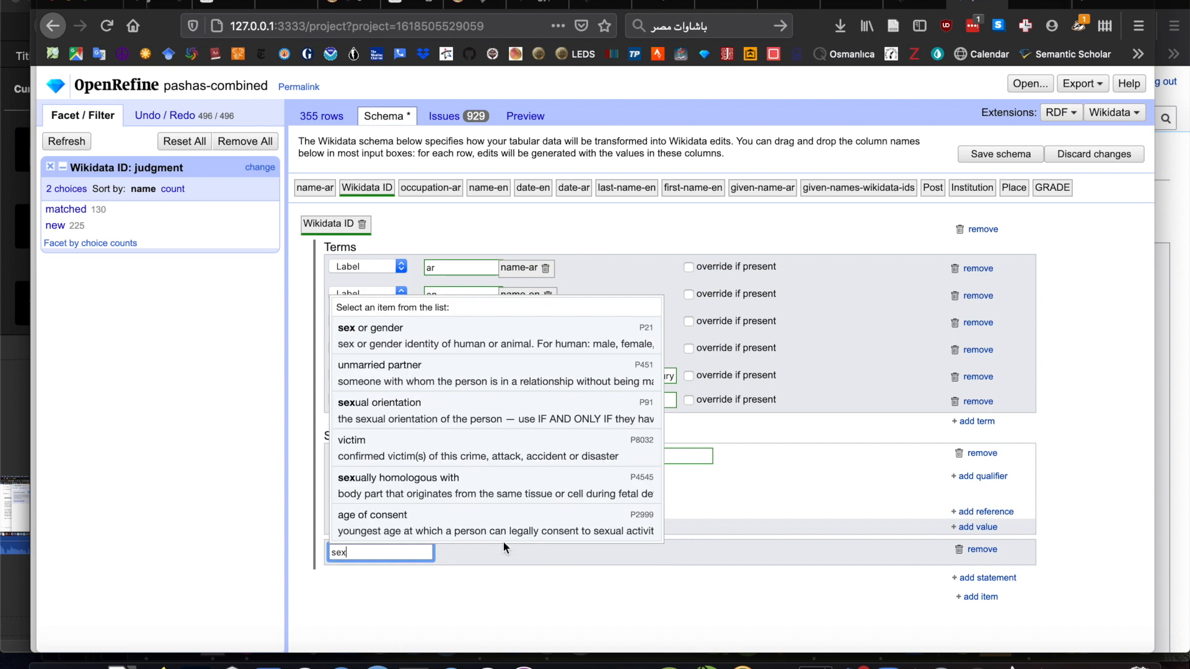
click(495, 335)
click(557, 560)
text(m)
key(BackSpace)
text(ma)
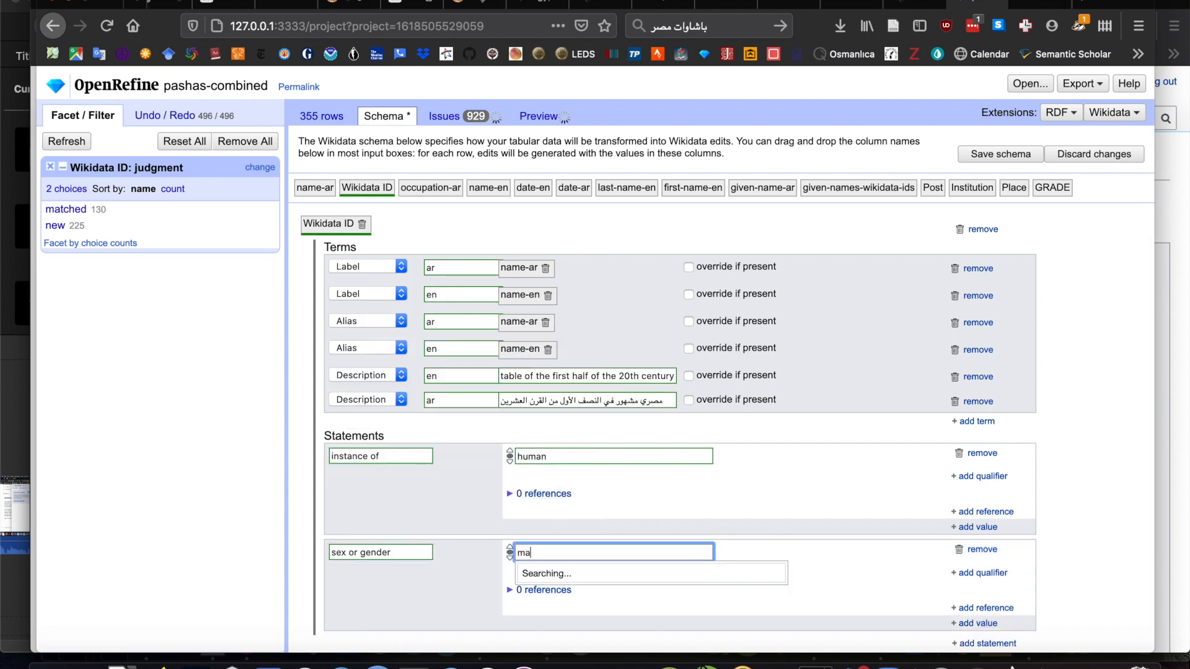
text(le)
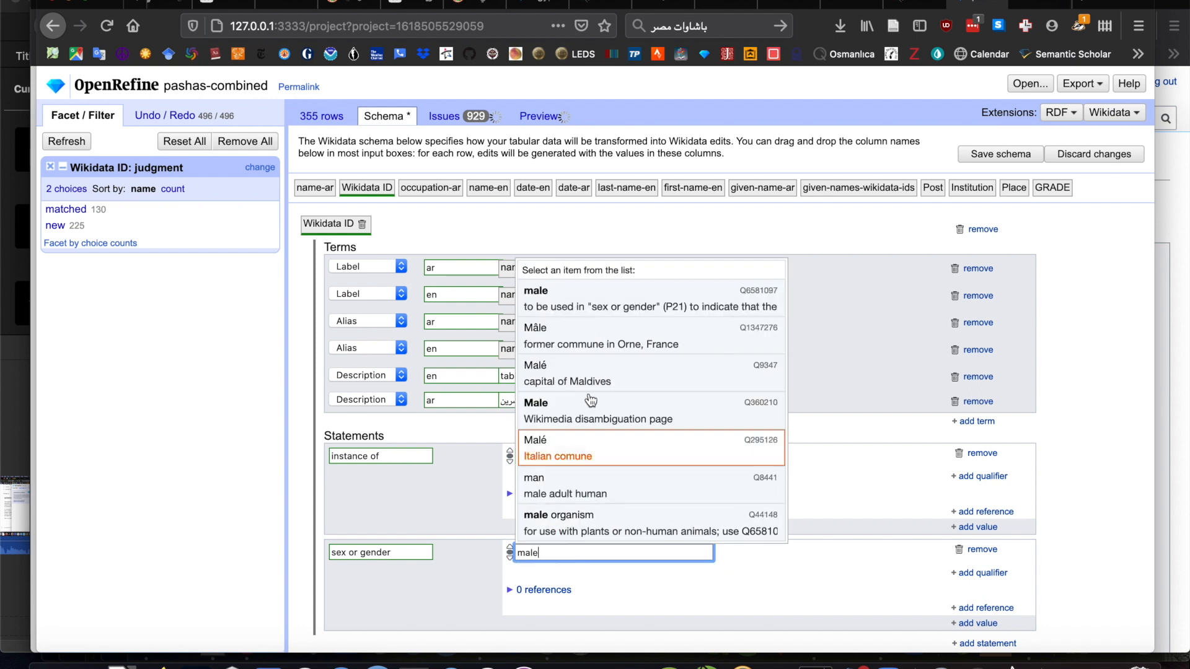
click(590, 300)
- Add a "country of citizenship" statement with the value Egypt (Q79), the sovereign state
scroll(674, 443, down, 1)
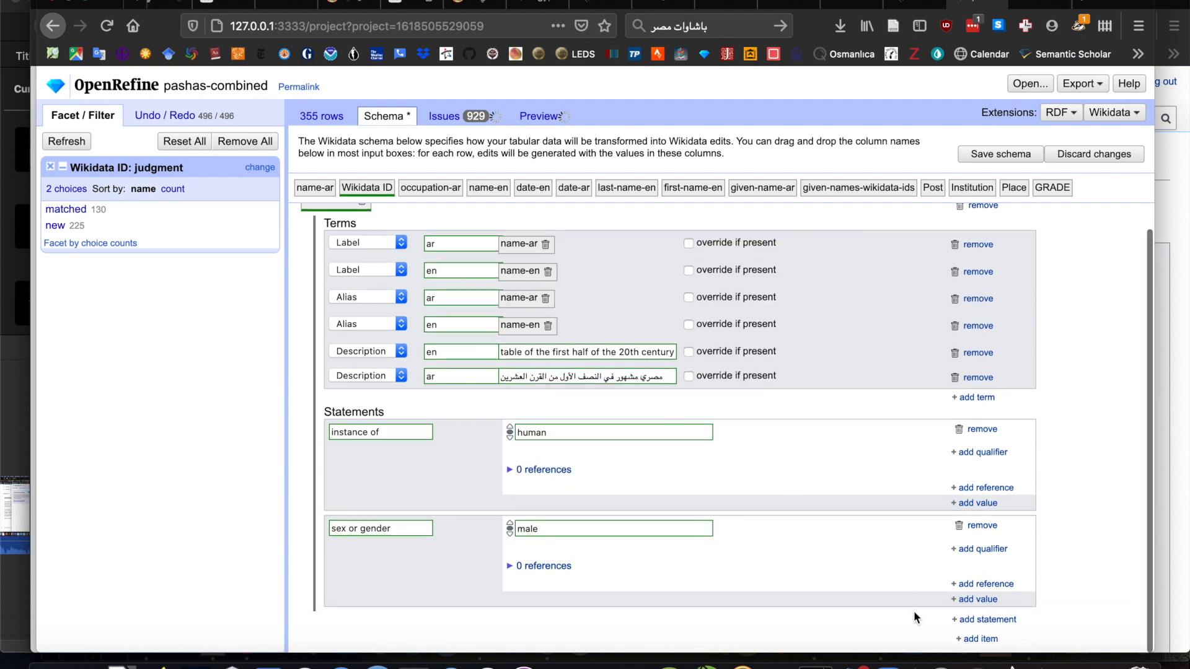
click(987, 620)
scroll(627, 560, down, 1)
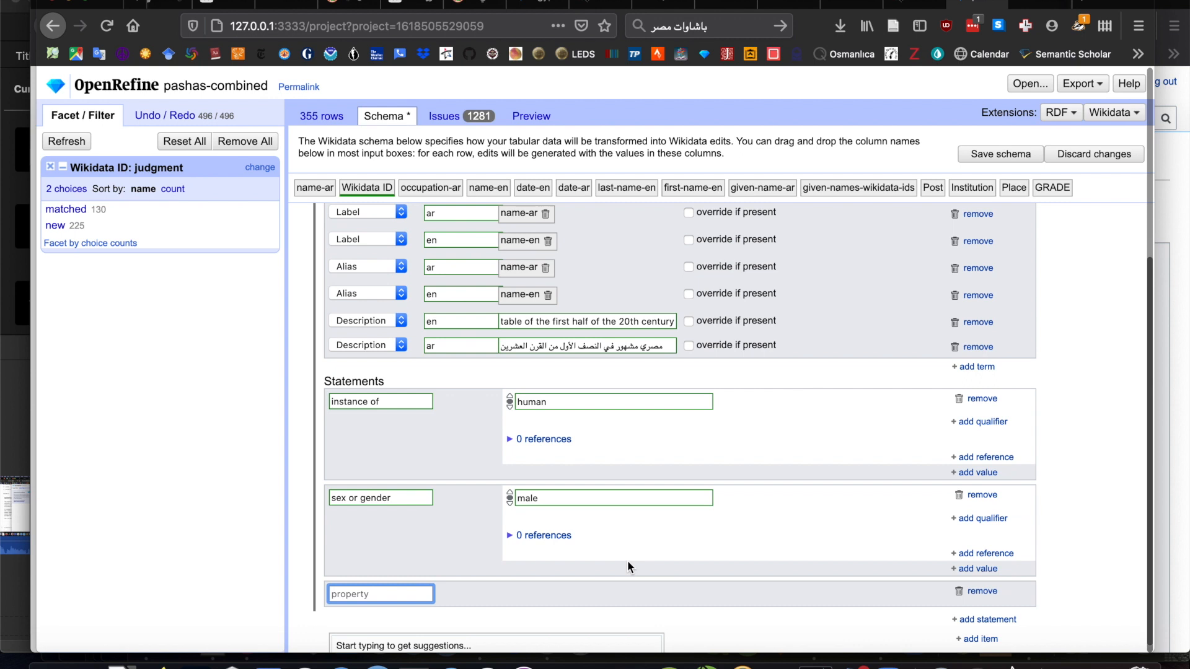
text(citiz)
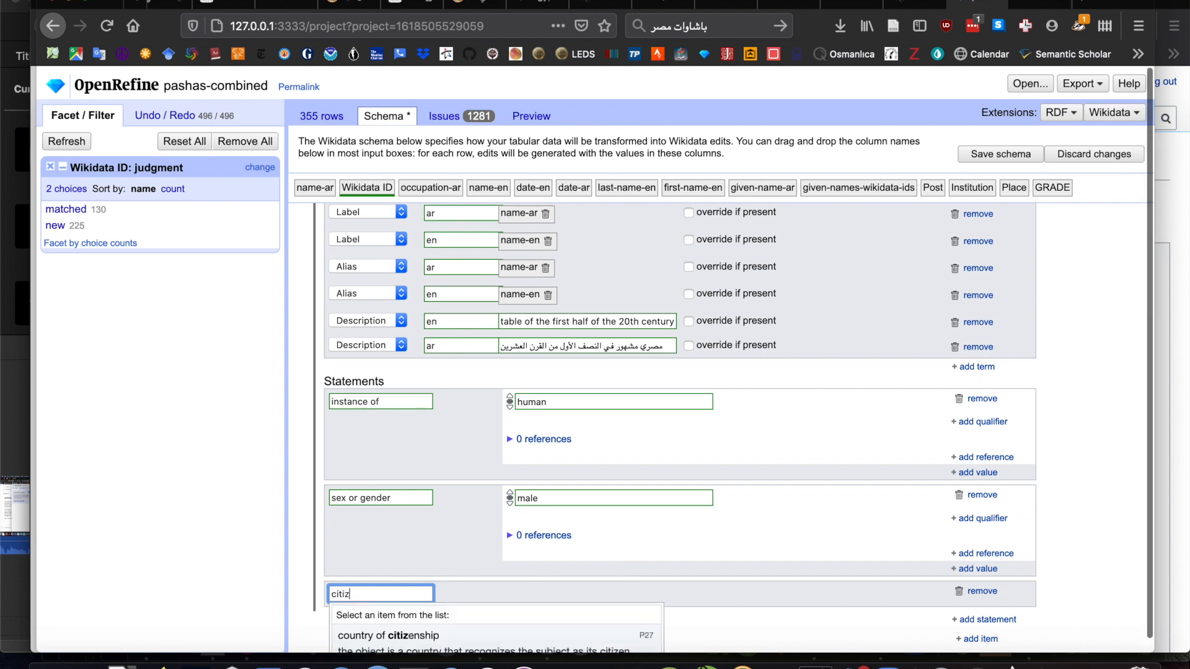
text(enship)
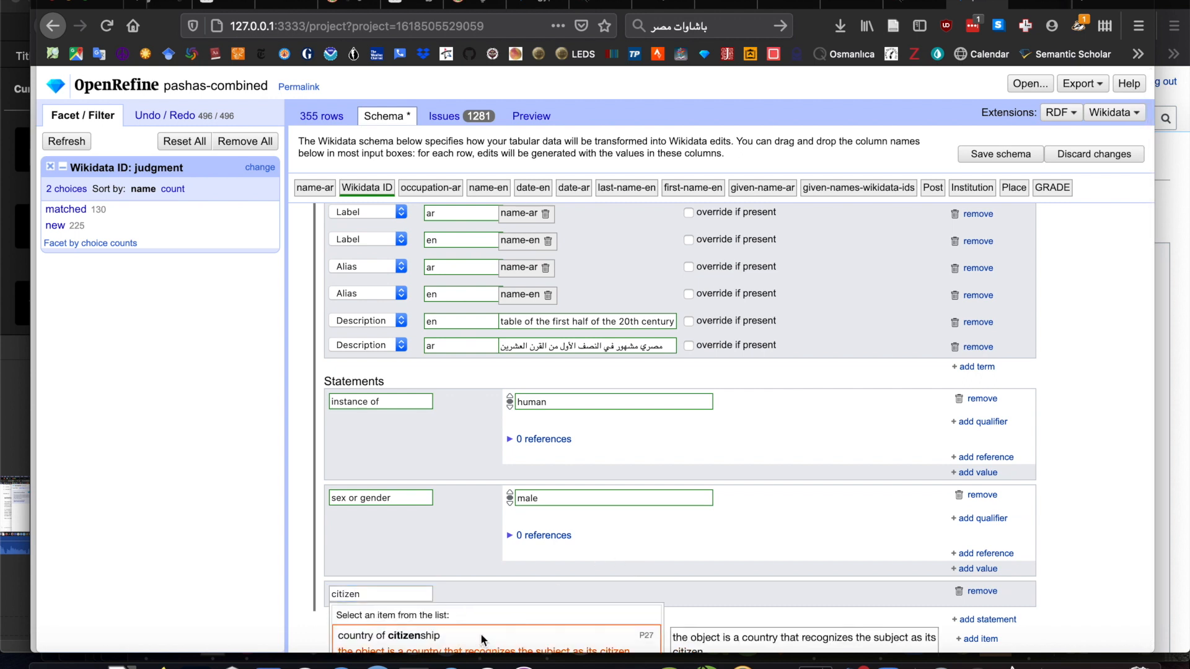
click(491, 649)
click(545, 592)
text(egypt)
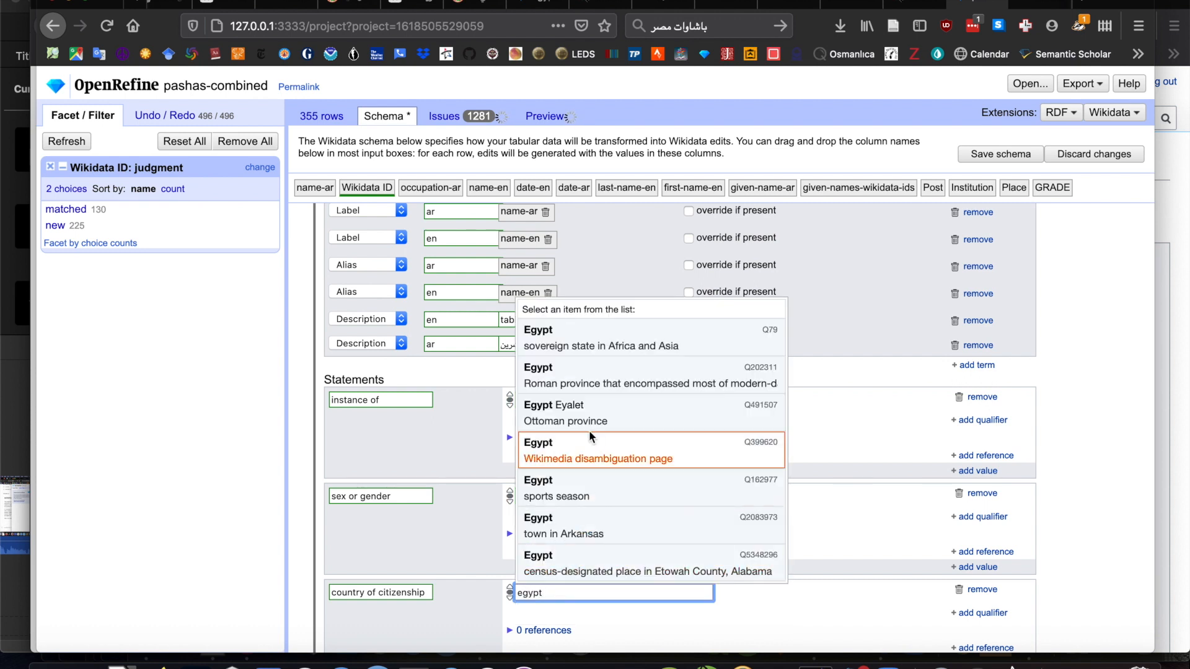
click(604, 334)
- Review the schema's terms and statements, check the reported issues, and return to the schema
scroll(803, 568, down, 2)
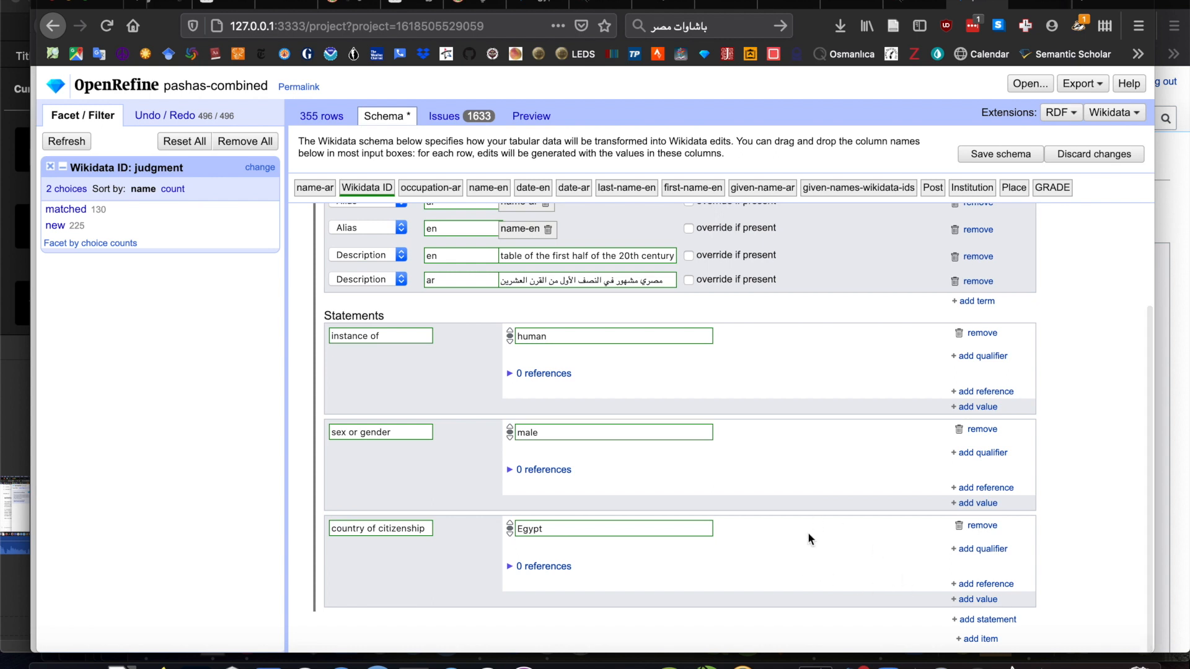
scroll(808, 538, up, 1)
scroll(808, 545, up, 3)
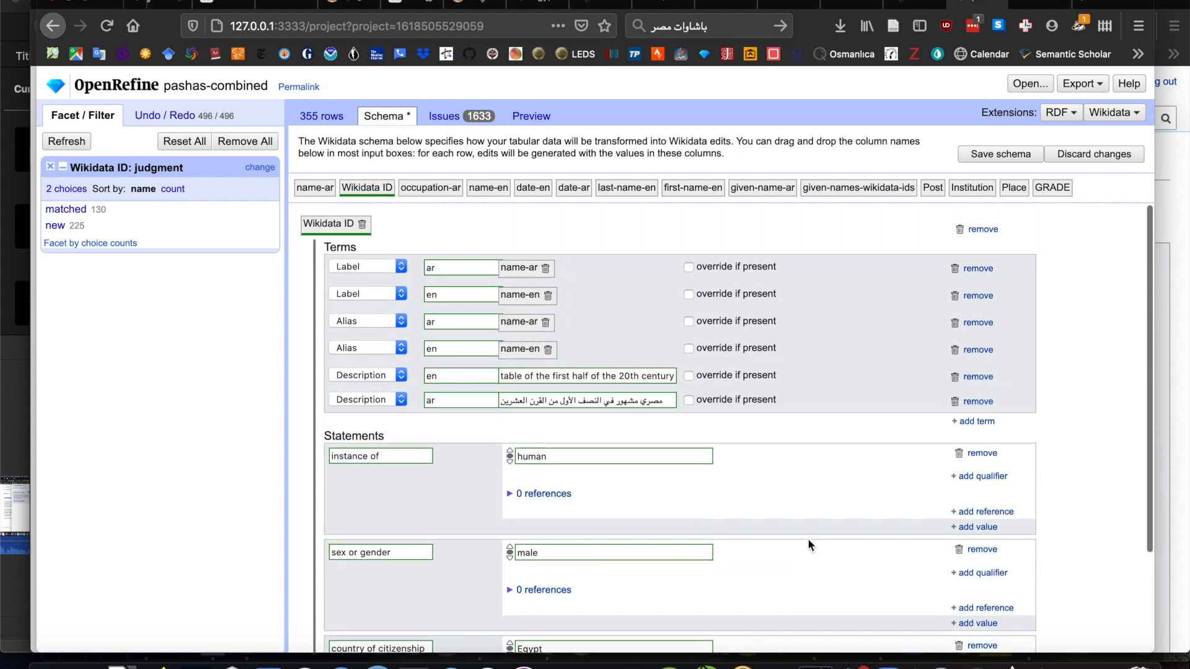
scroll(808, 545, down, 4)
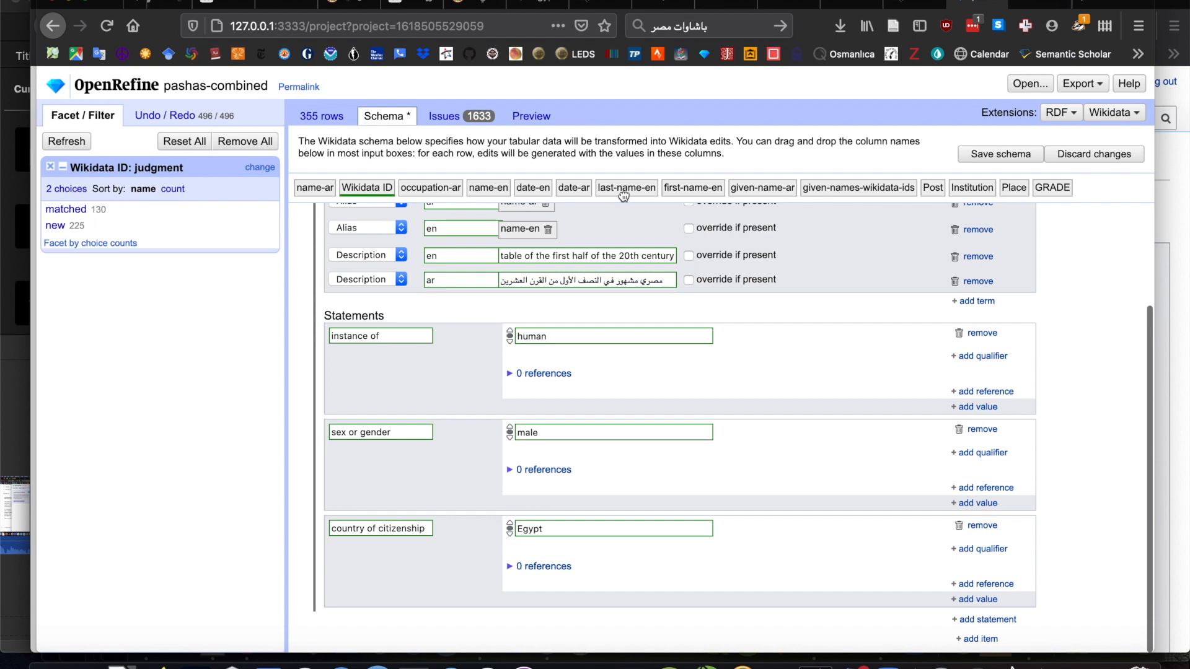
click(451, 117)
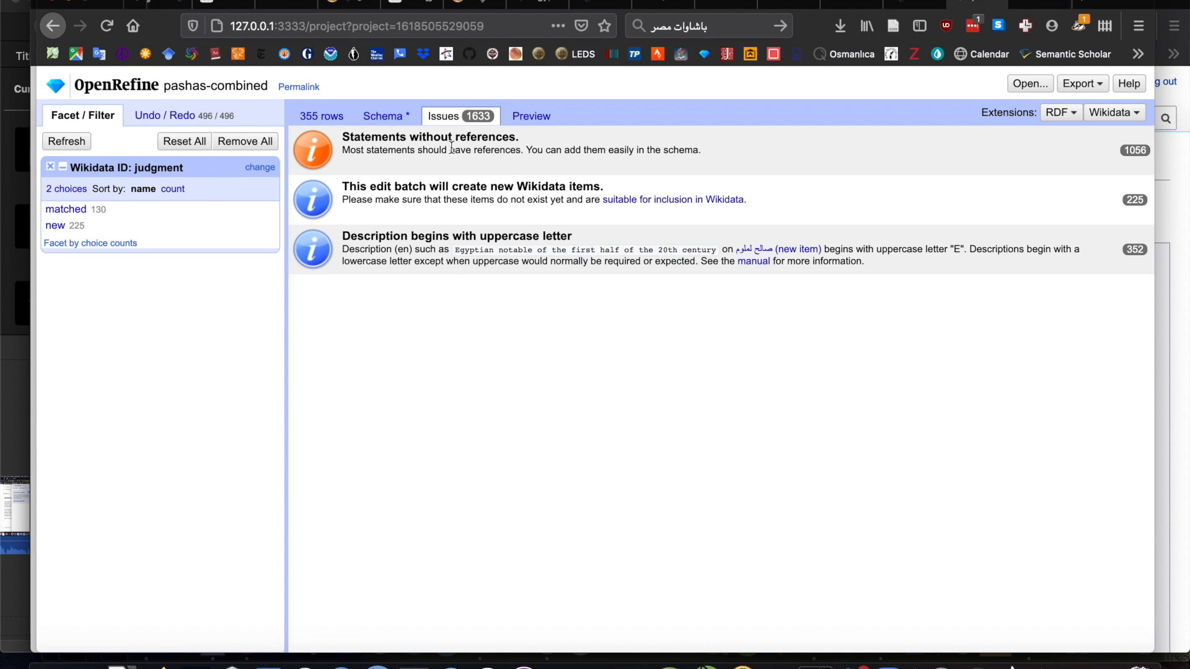
click(384, 116)
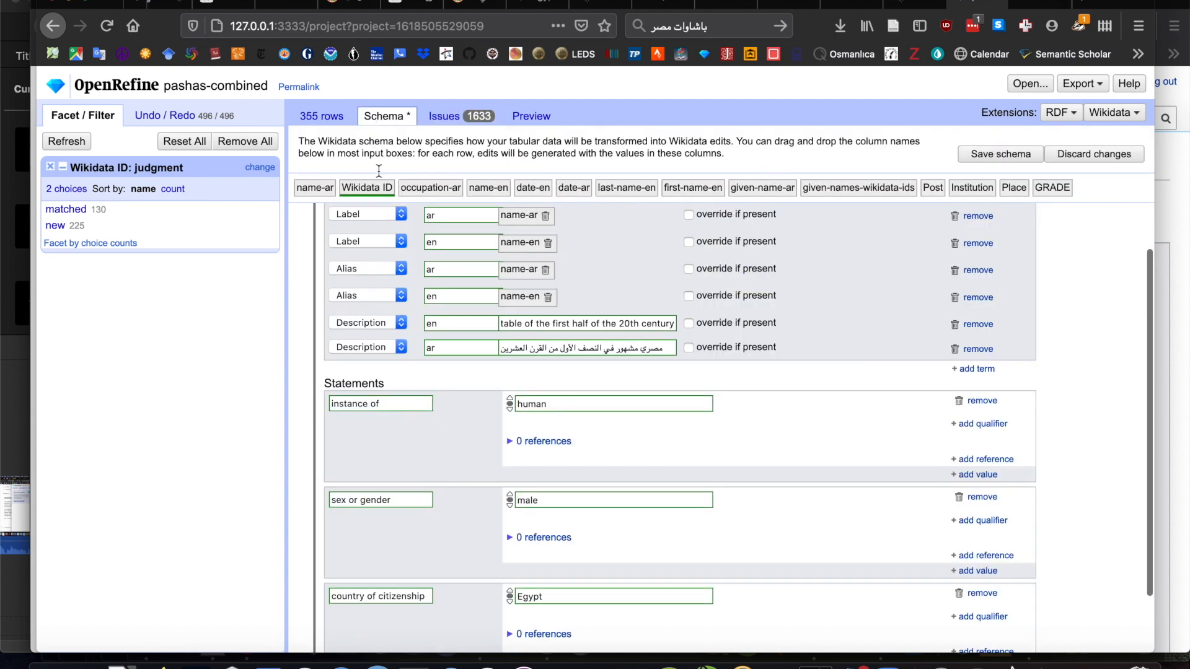
scroll(428, 432, down, 2)
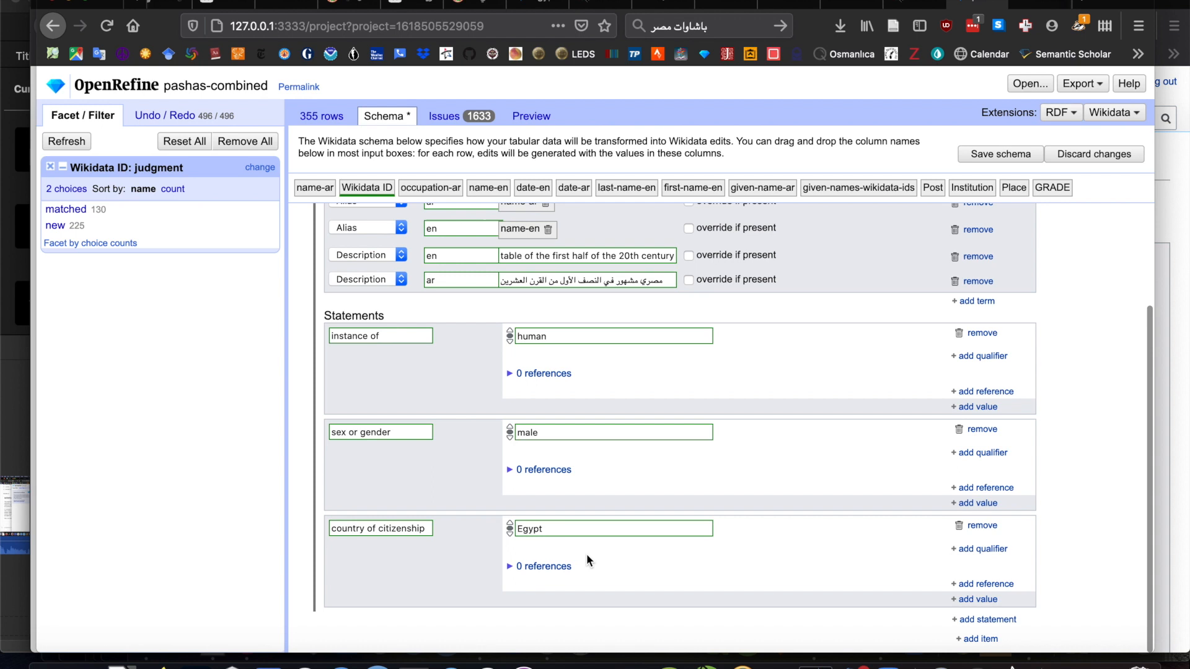
scroll(586, 553, up, 3)
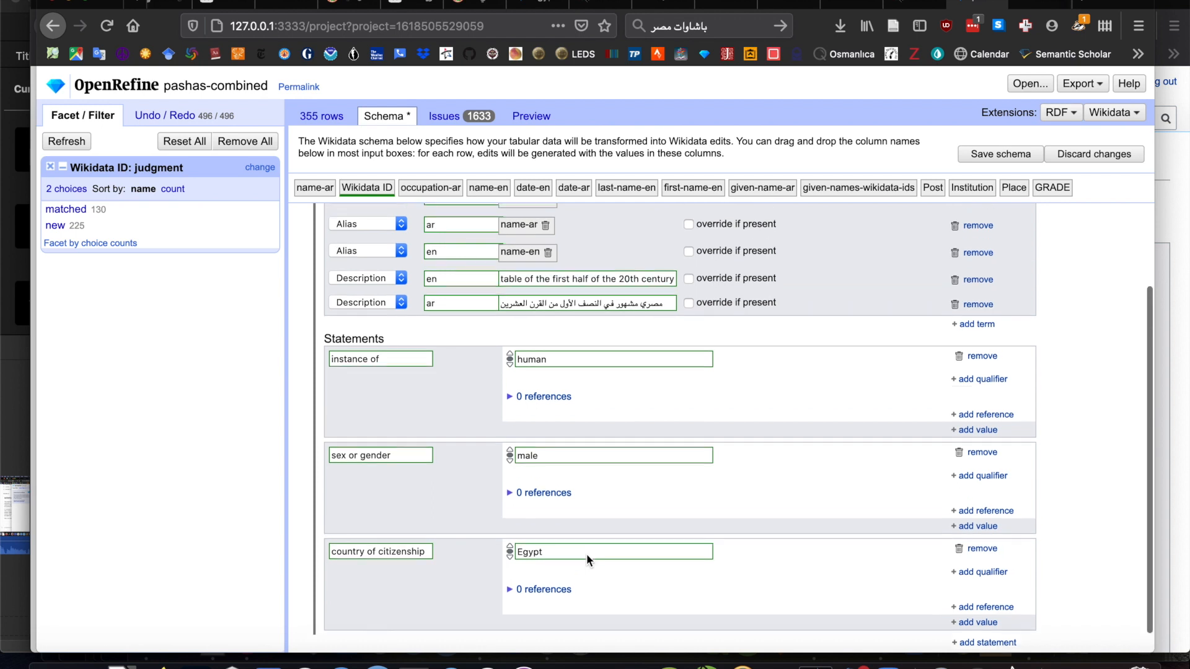
scroll(586, 552, down, 3)
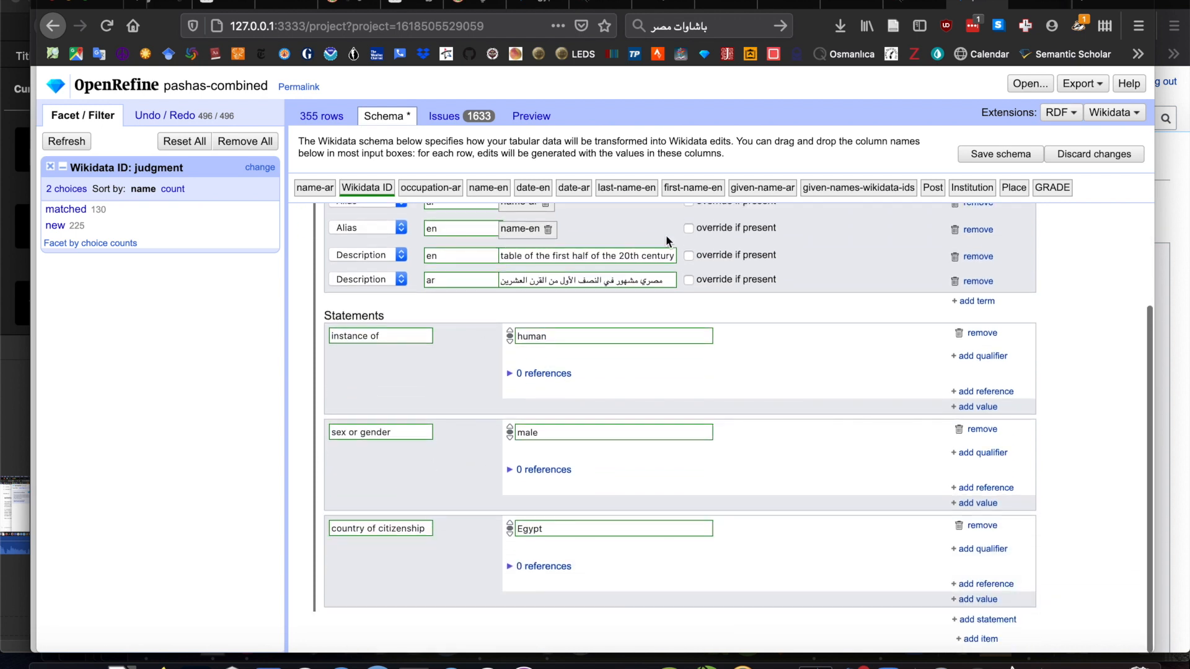
- Examine the matched person's Wikidata page for further statements to reuse, and return to the OpenRefine schema
click(1049, 2)
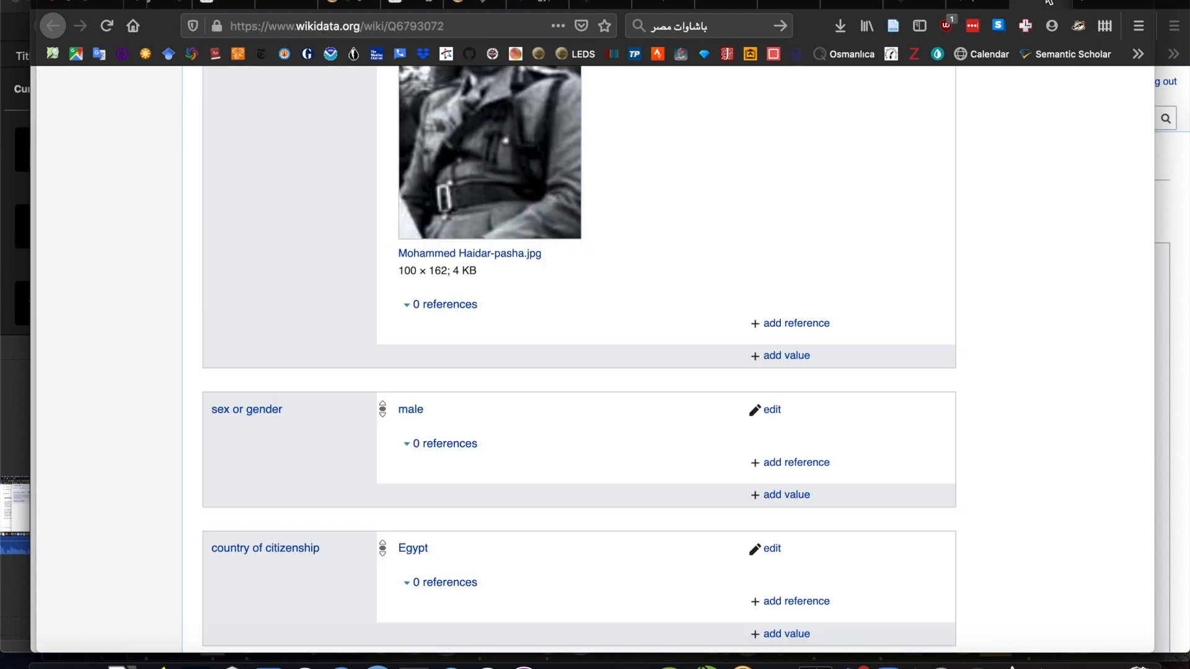
scroll(763, 355, down, 6)
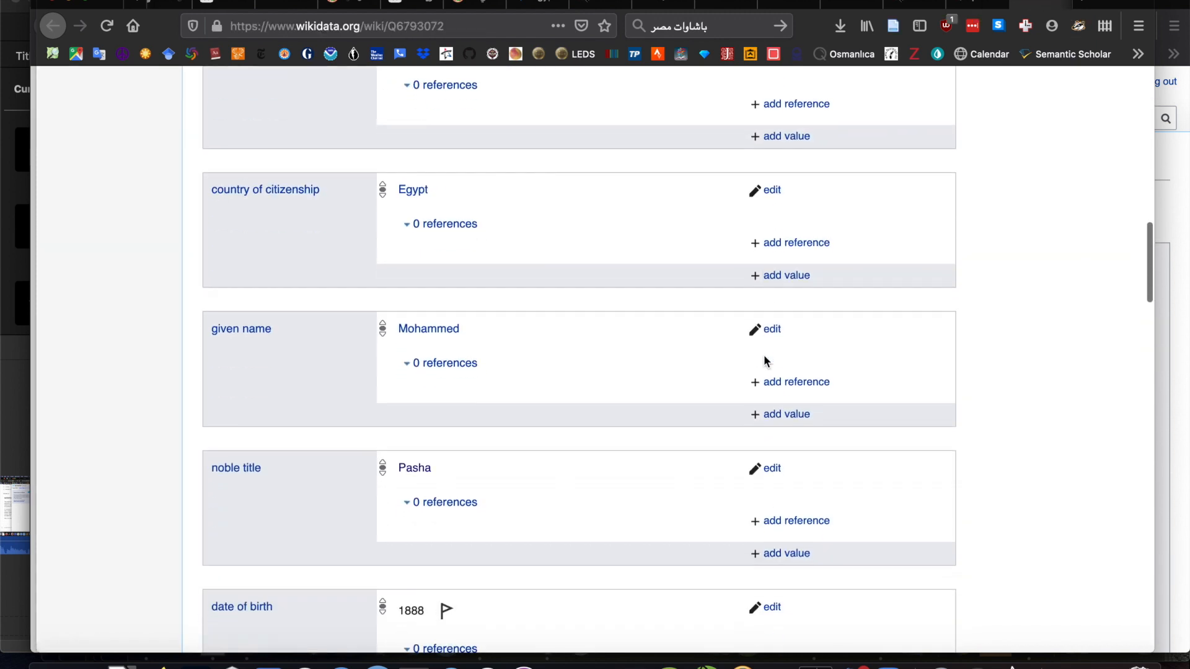
scroll(764, 358, down, 3)
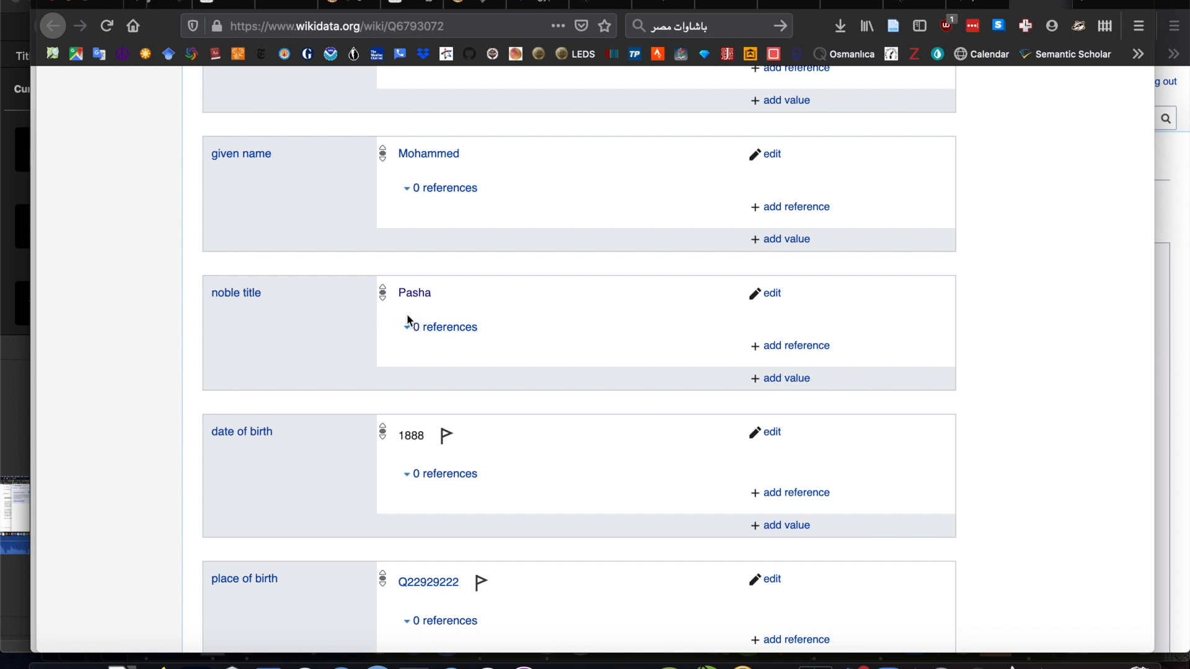
click(983, 5)
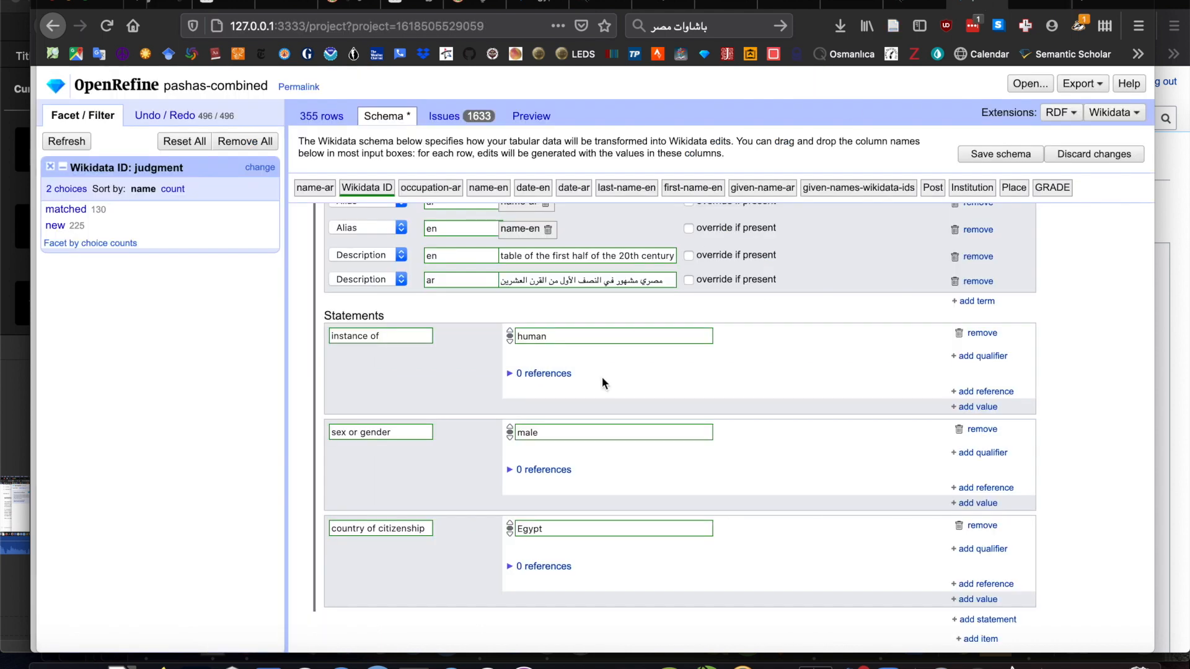
- Add a "noble title" statement with the value Pasha (Q184951), the Ottoman officials' title
click(992, 620)
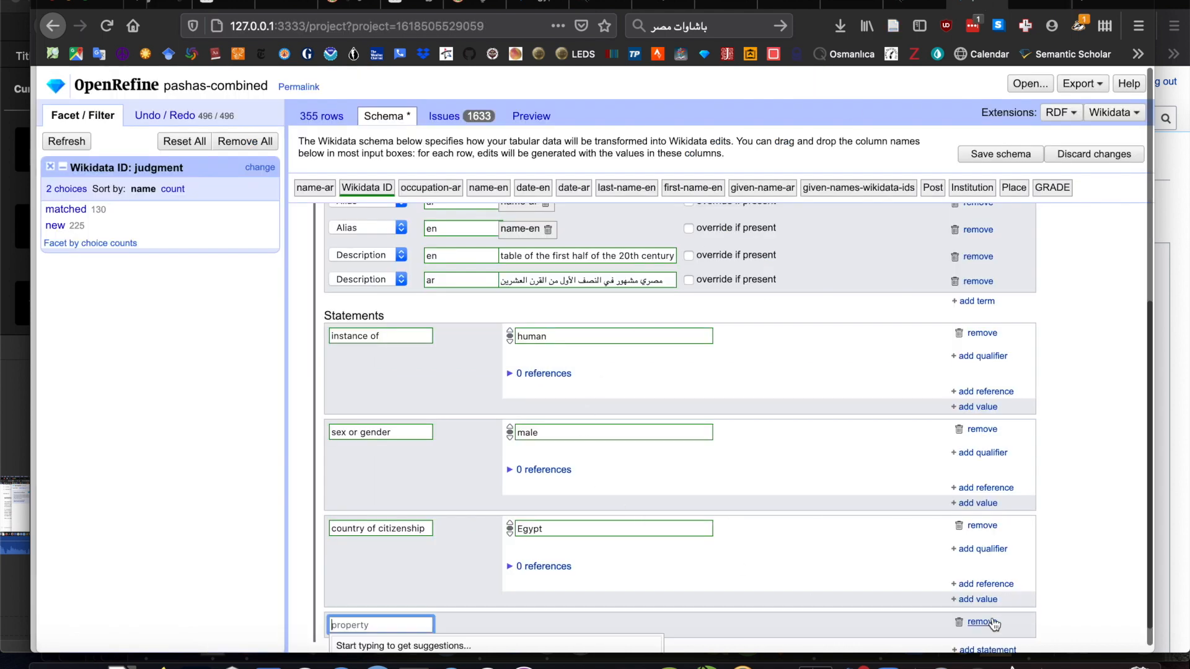
scroll(662, 595, down, 1)
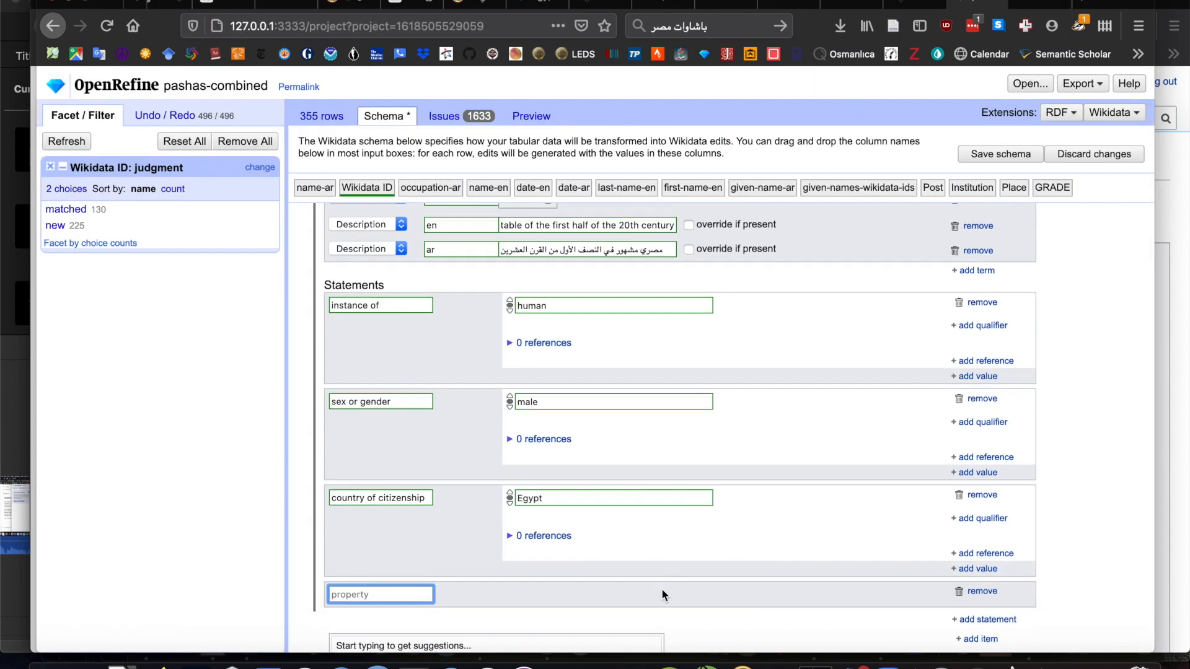
text(noble title)
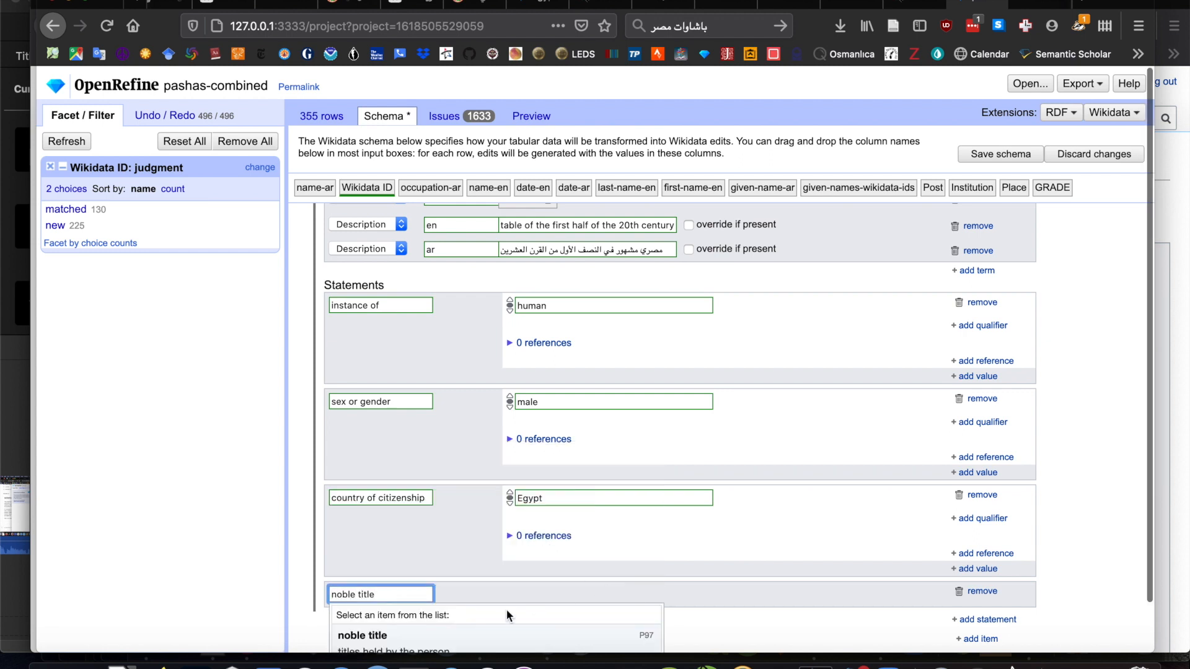
click(459, 635)
click(544, 592)
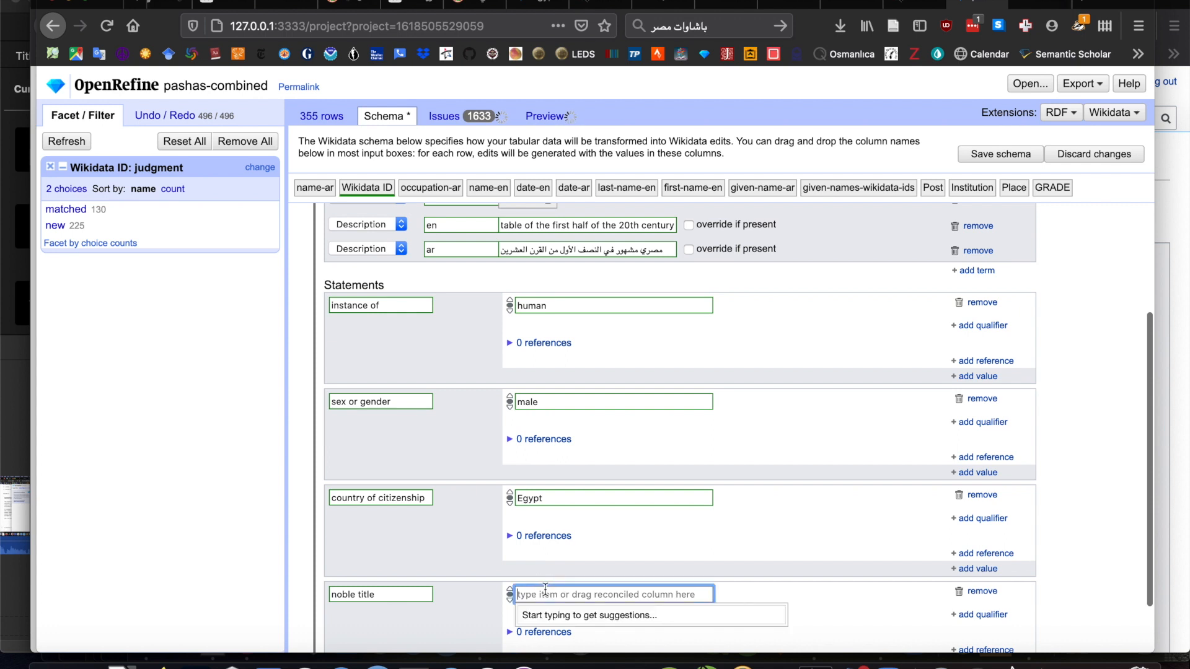
text(pasha)
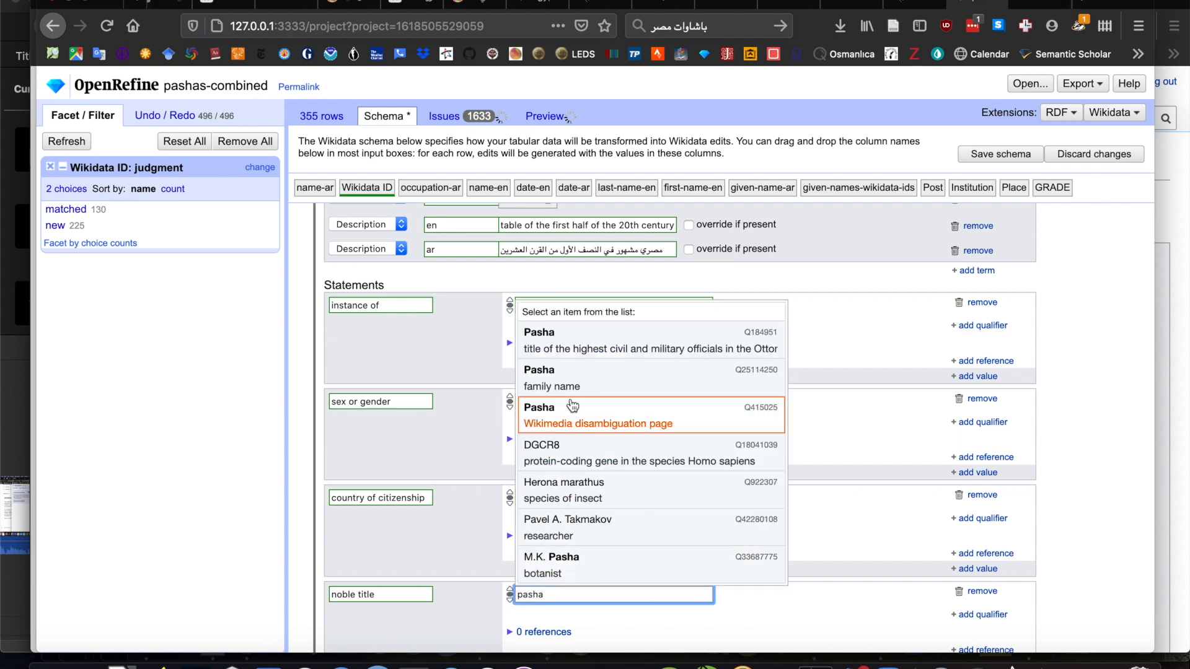
click(580, 342)
- Add a reference with the Wikimedia import URL (P4656) property to the noble title statement
scroll(438, 512, down, 2)
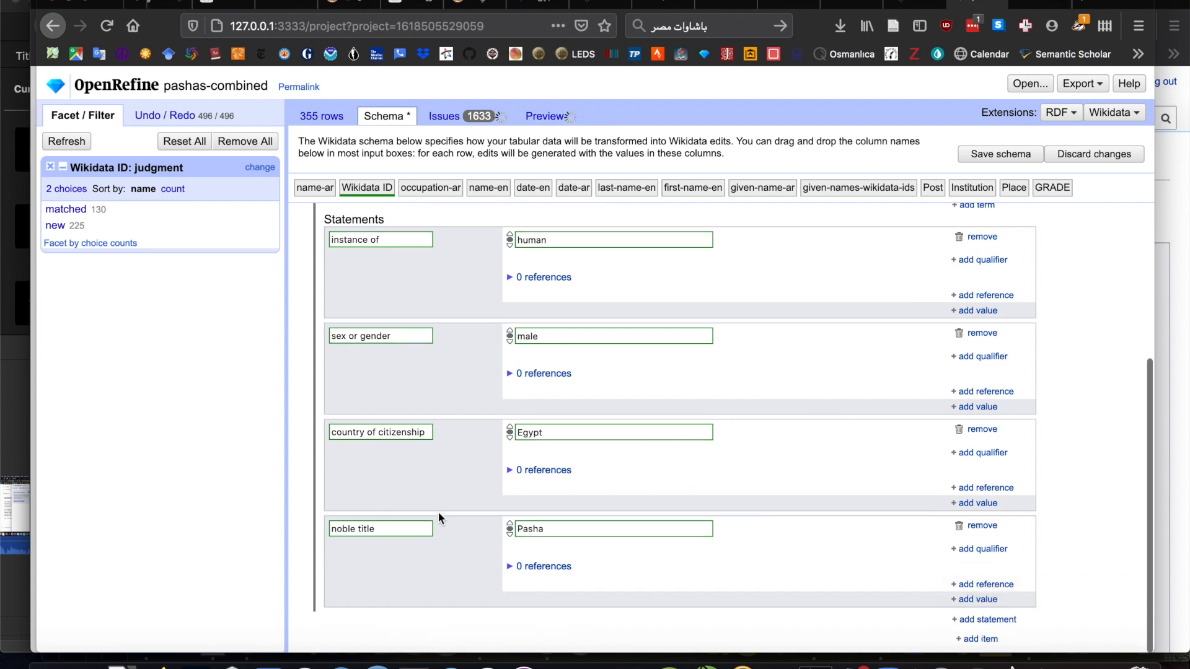
click(519, 565)
click(994, 585)
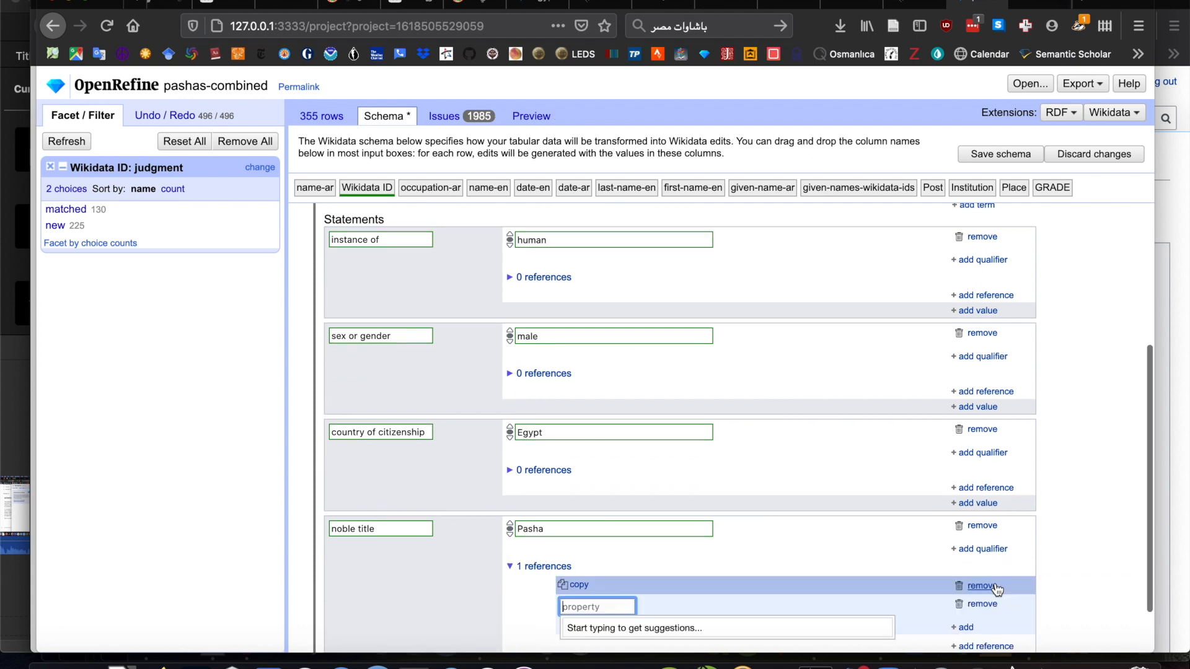
text(url)
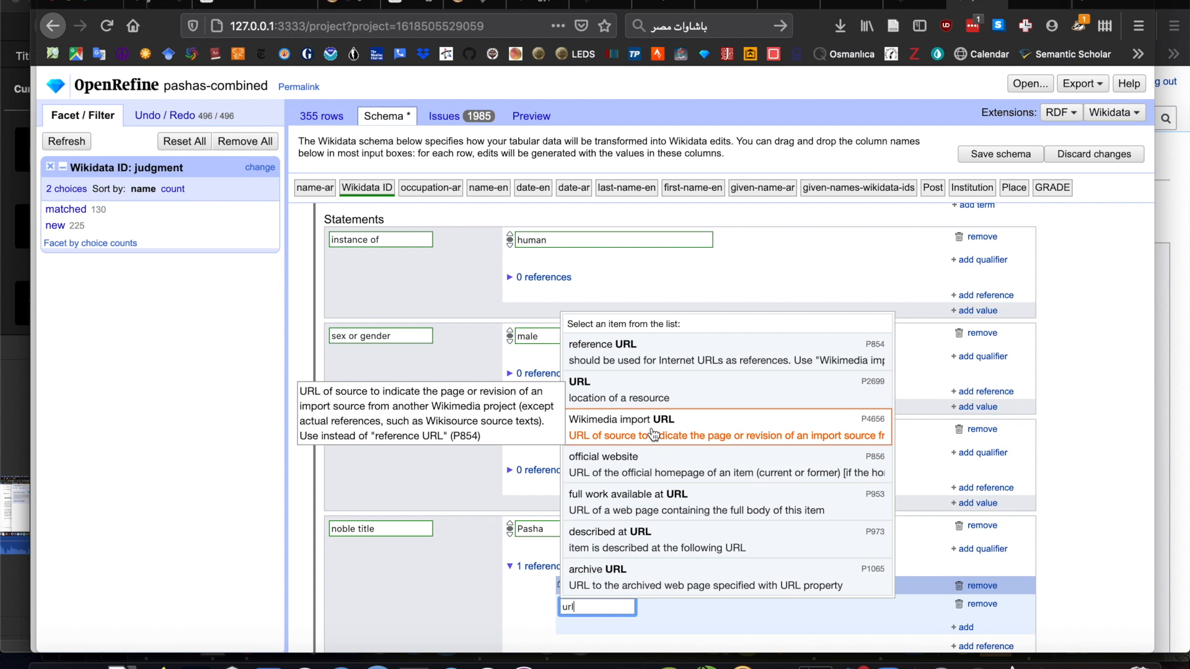
click(652, 433)
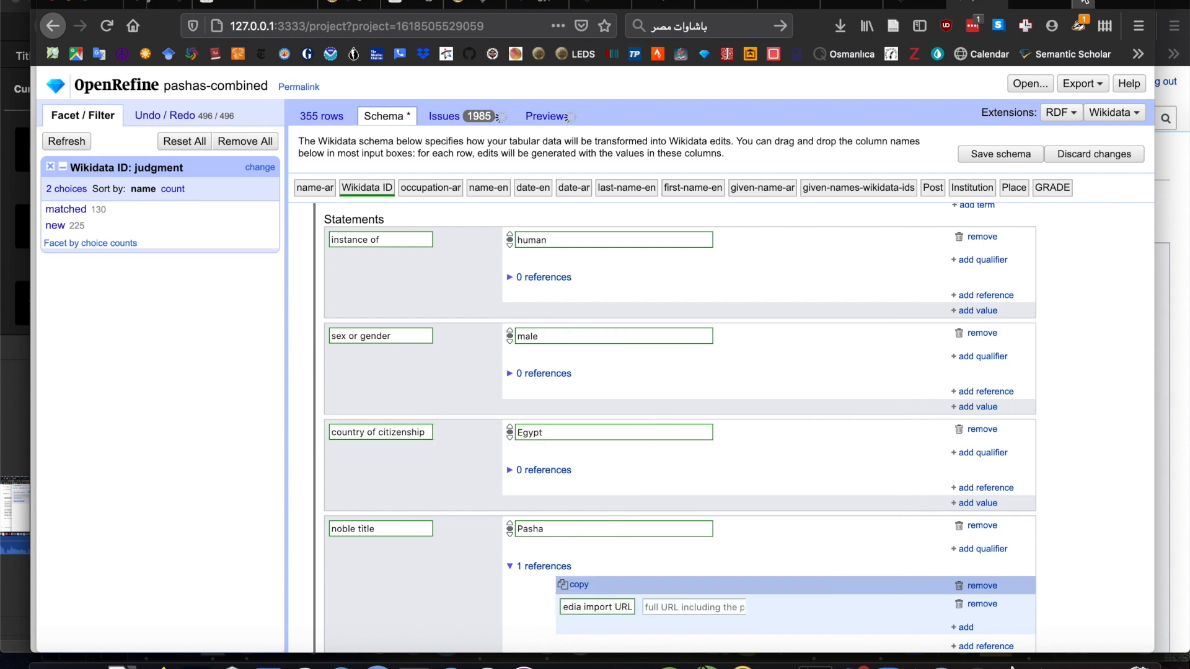
- Copy the address of the Arabic Wikipedia list of Egyptian pashas and enter it as the Wikimedia import URL value
click(1043, 5)
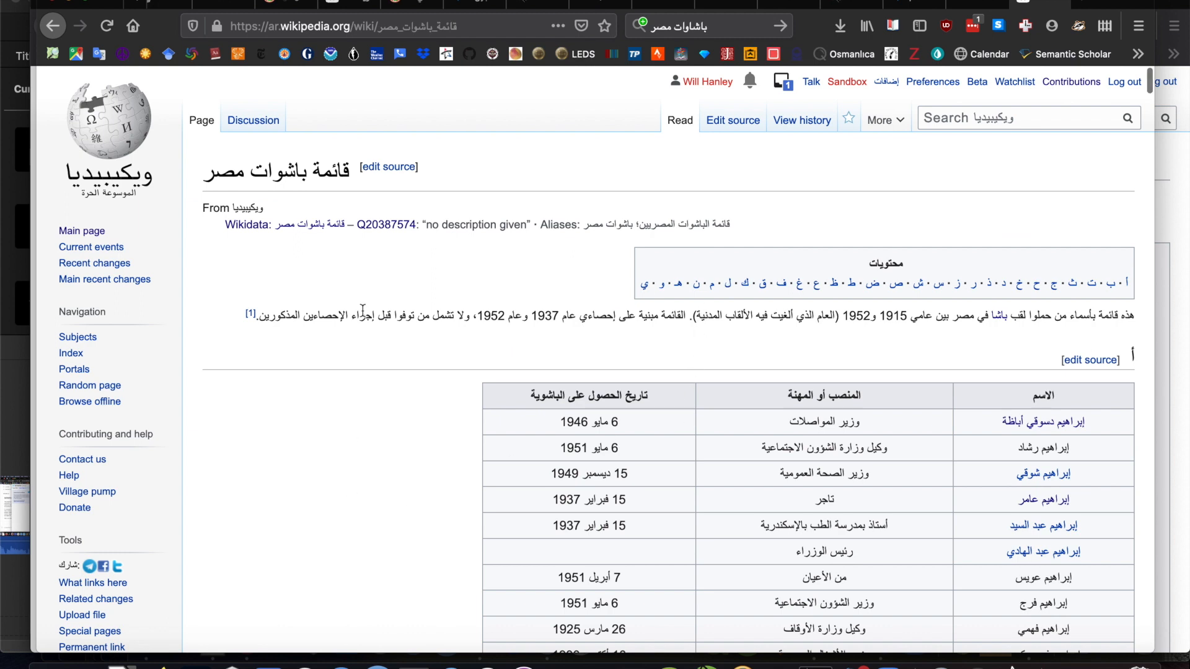
click(384, 26)
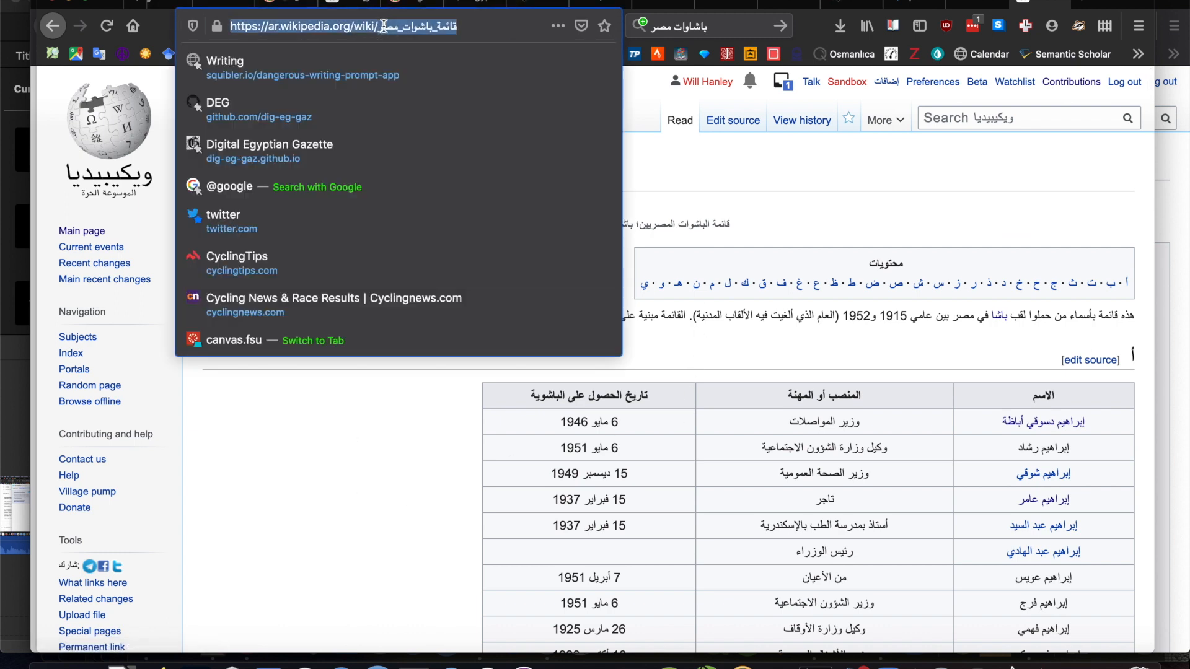
click(337, 460)
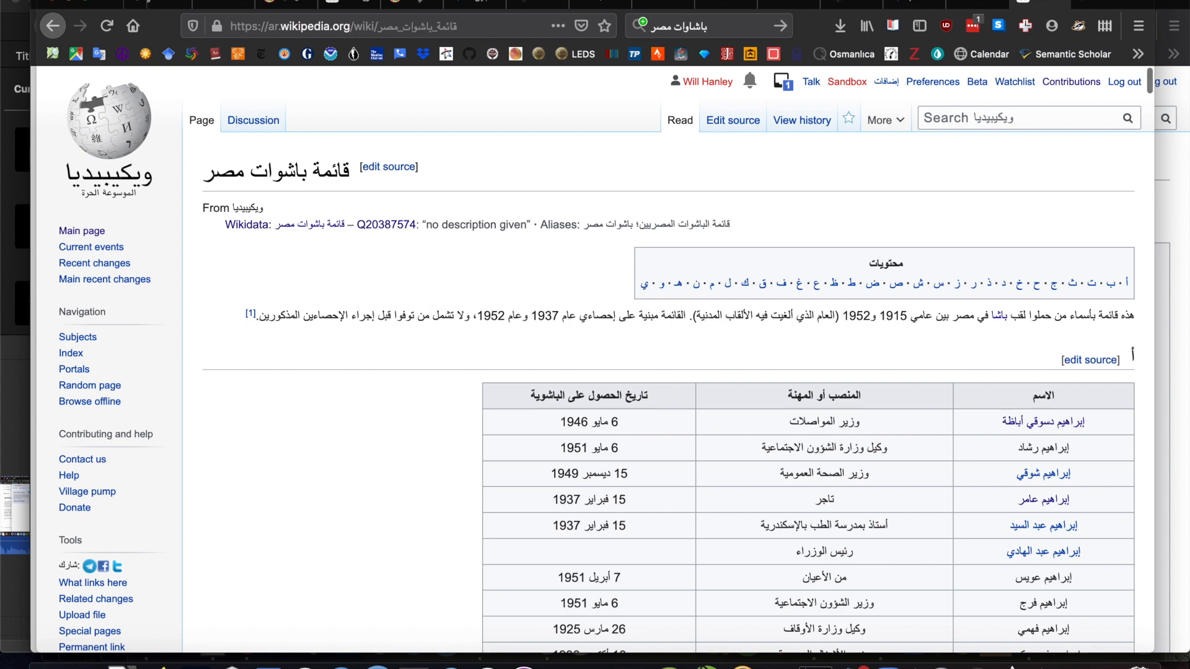
click(912, 3)
click(669, 607)
key(super+v)
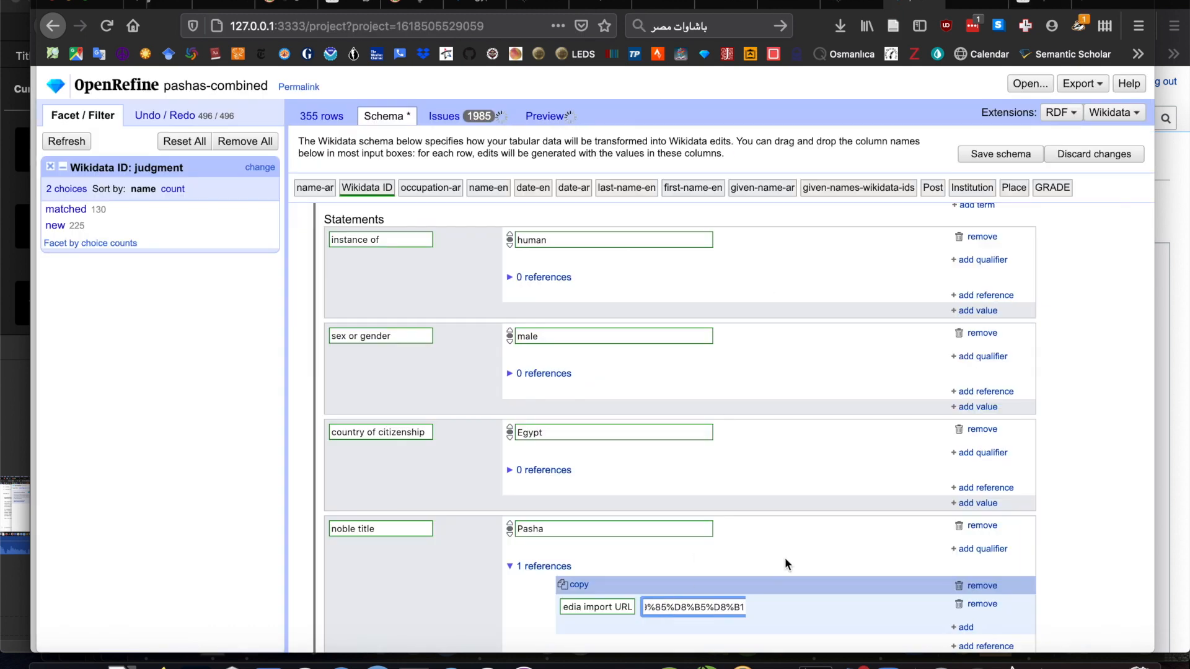
- Add a reference URL (P854) property to the same noble title reference
scroll(785, 558, down, 2)
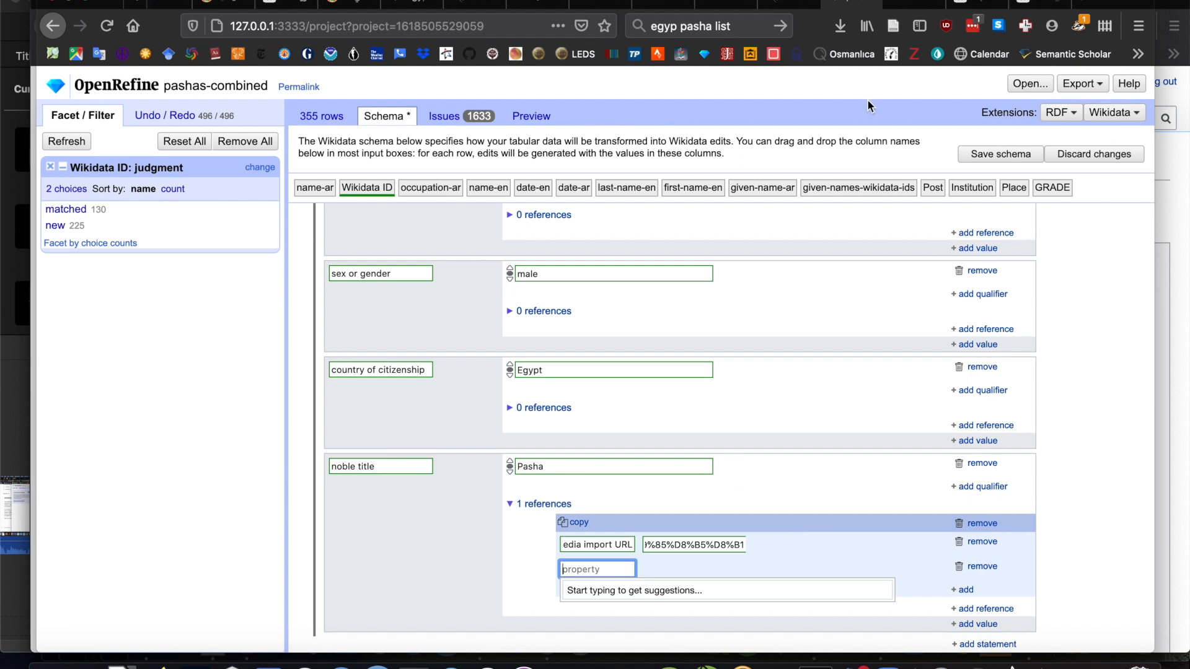
text(url)
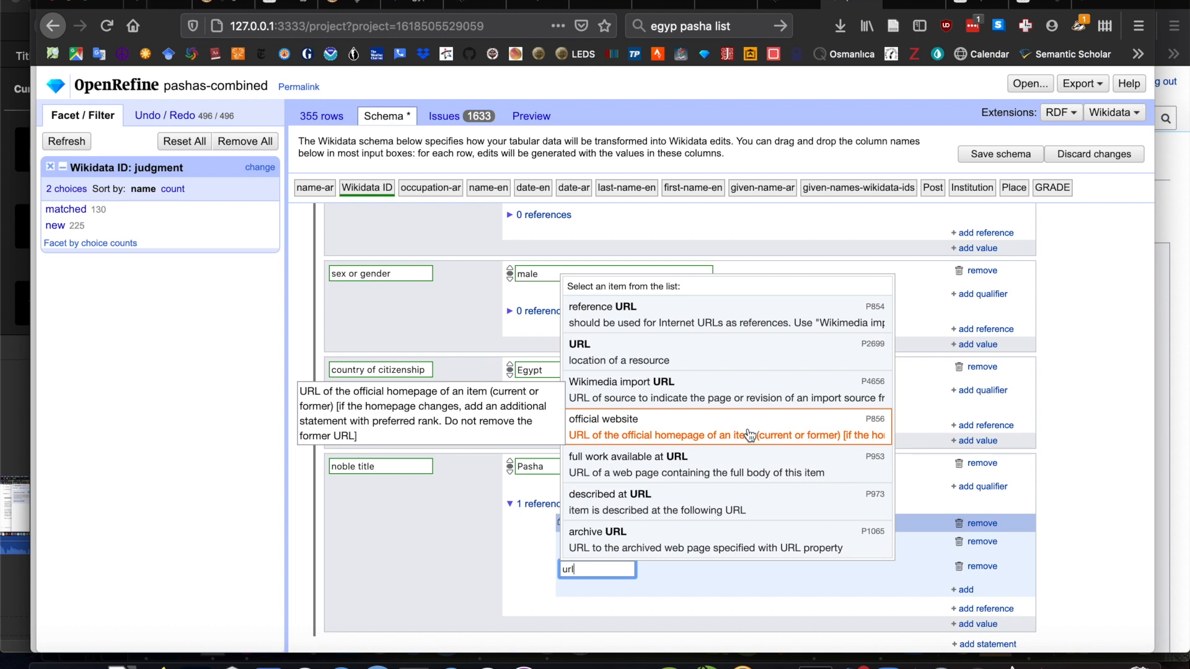
click(775, 329)
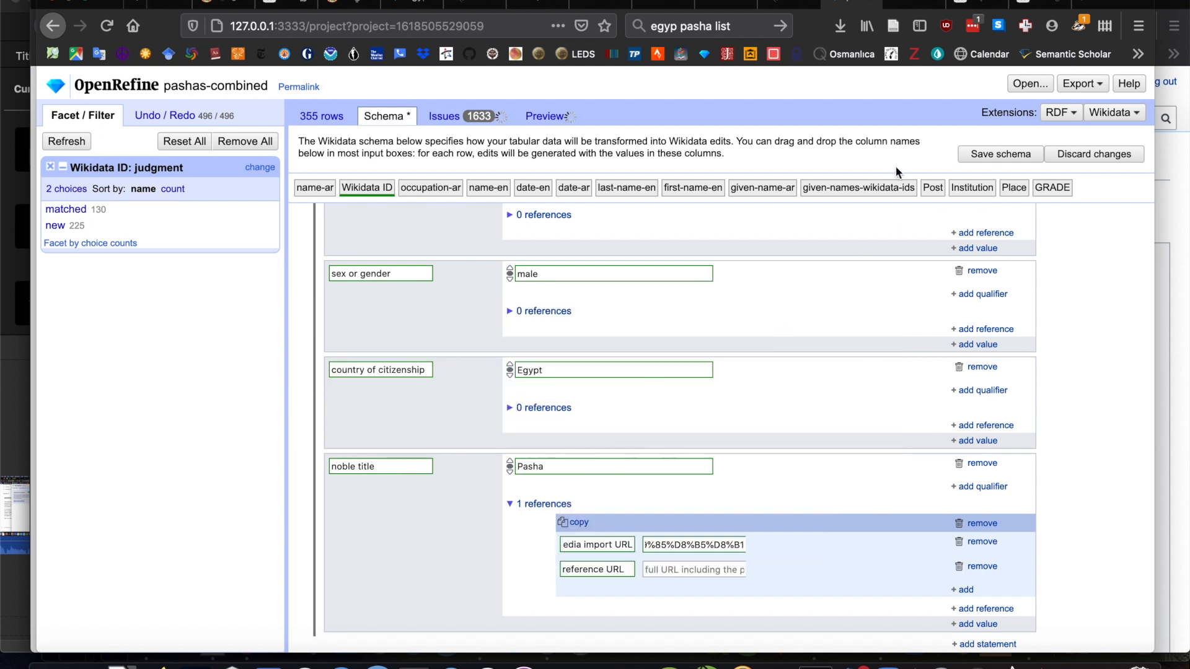
click(979, 3)
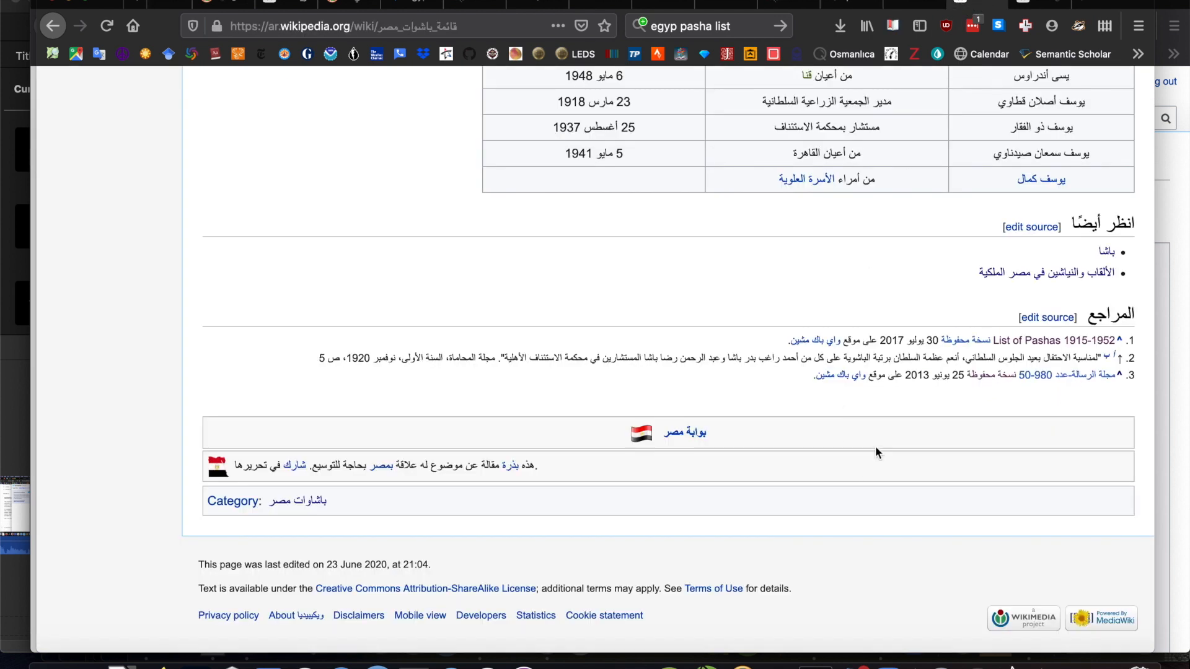
right_click(1022, 338)
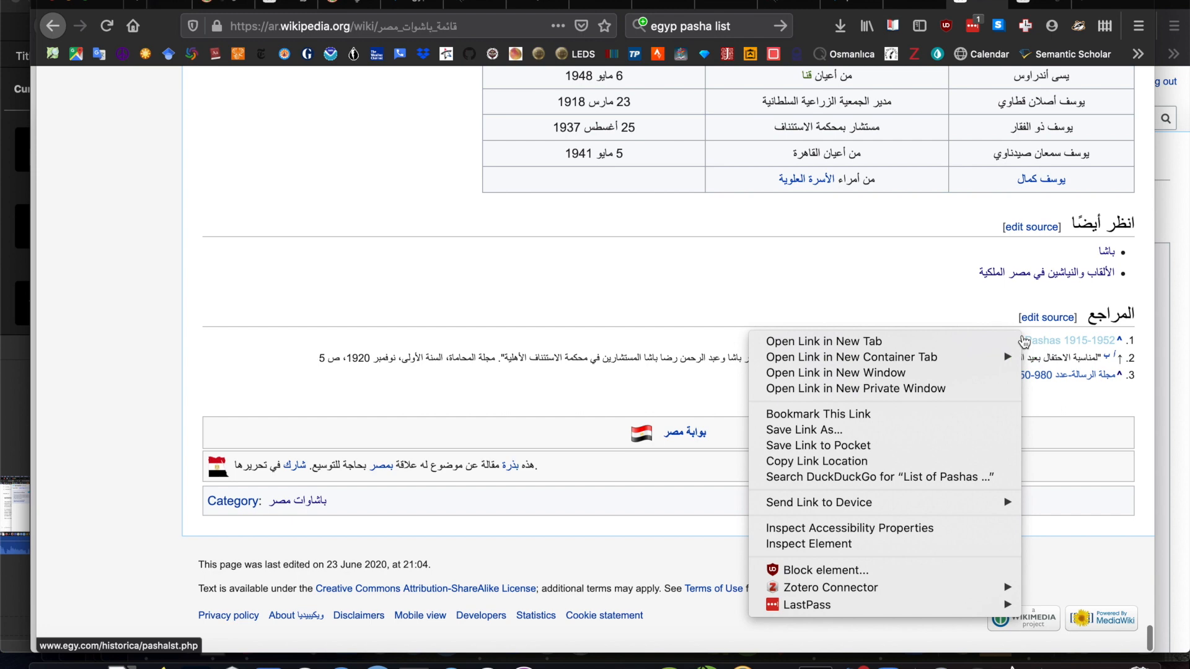
click(1066, 342)
click(1067, 343)
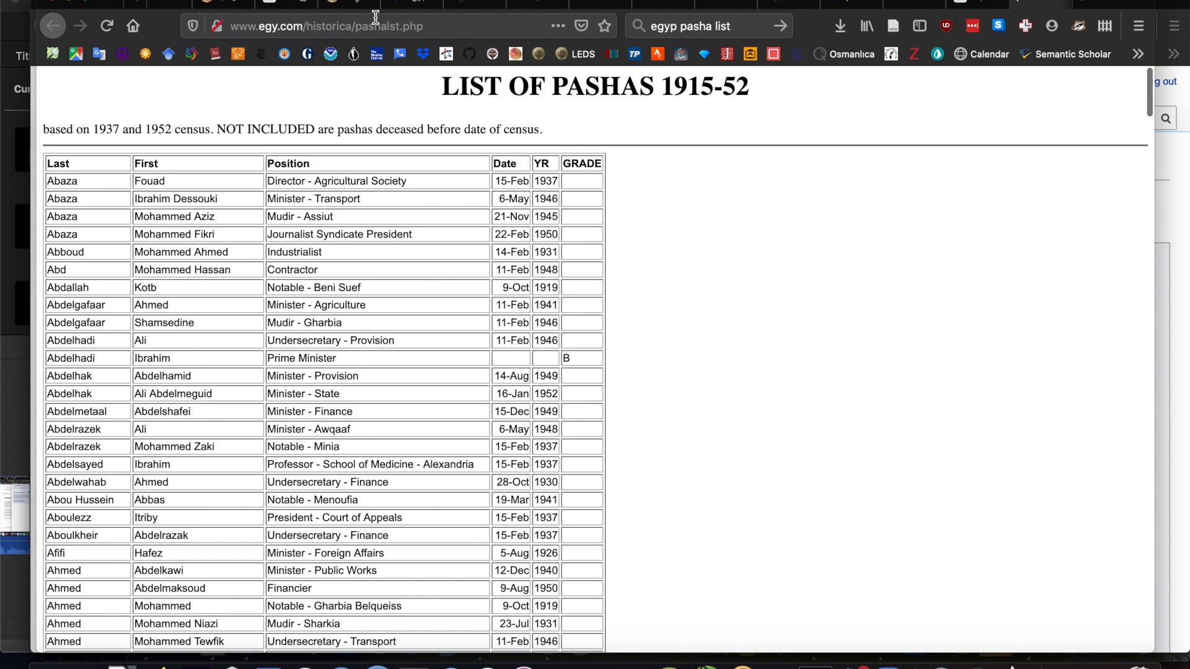
click(374, 25)
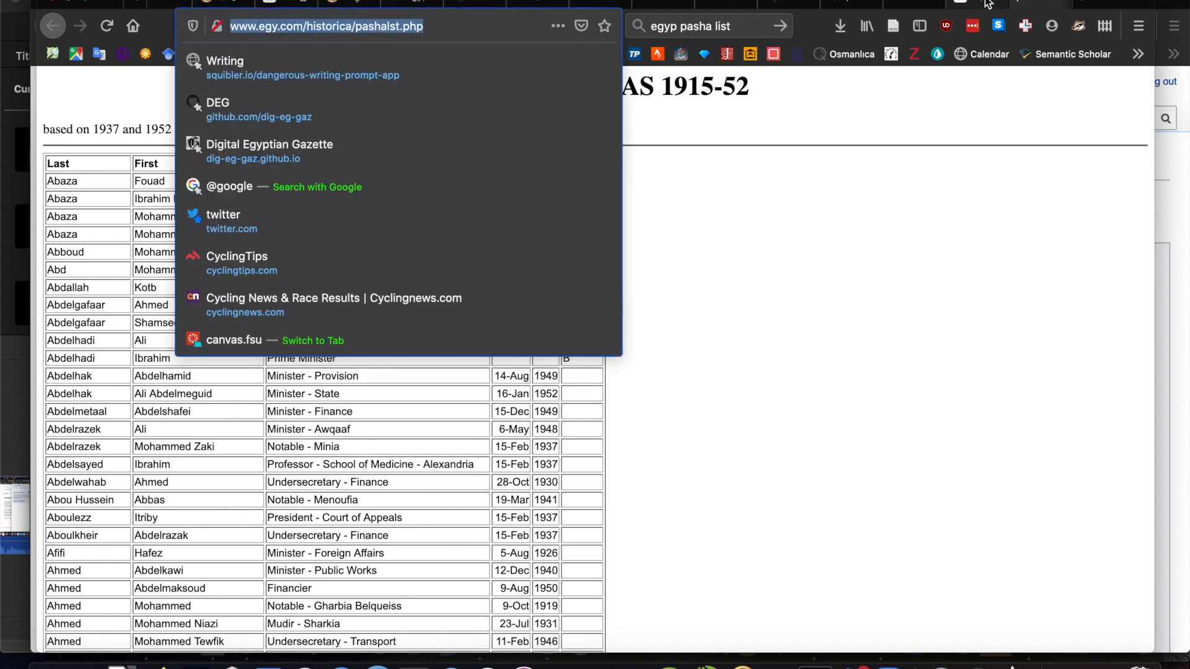
click(847, 8)
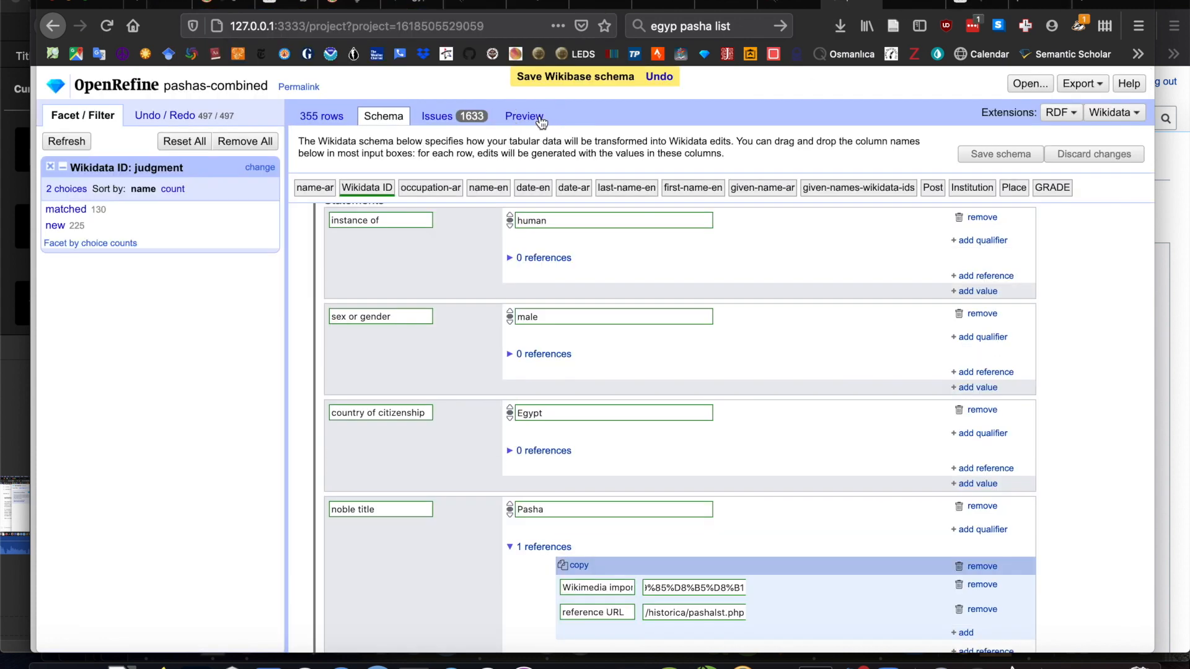
- Preview the edits for the new items and inspect the reference attached to a noble title statement
click(538, 117)
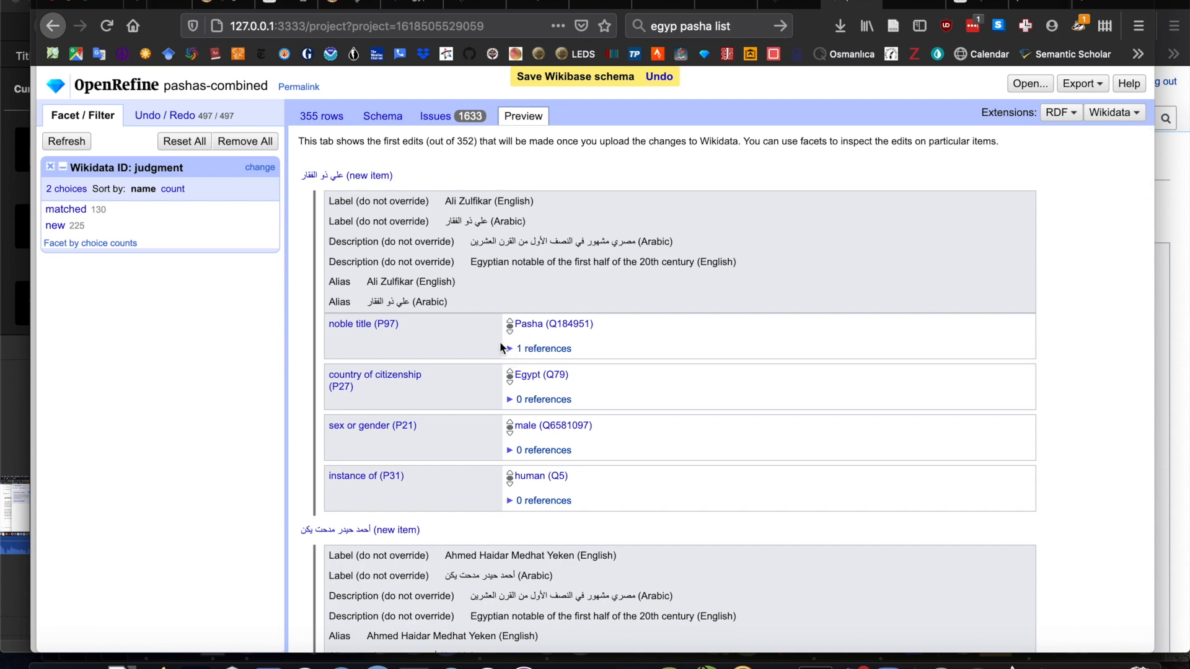
scroll(496, 340, down, 12)
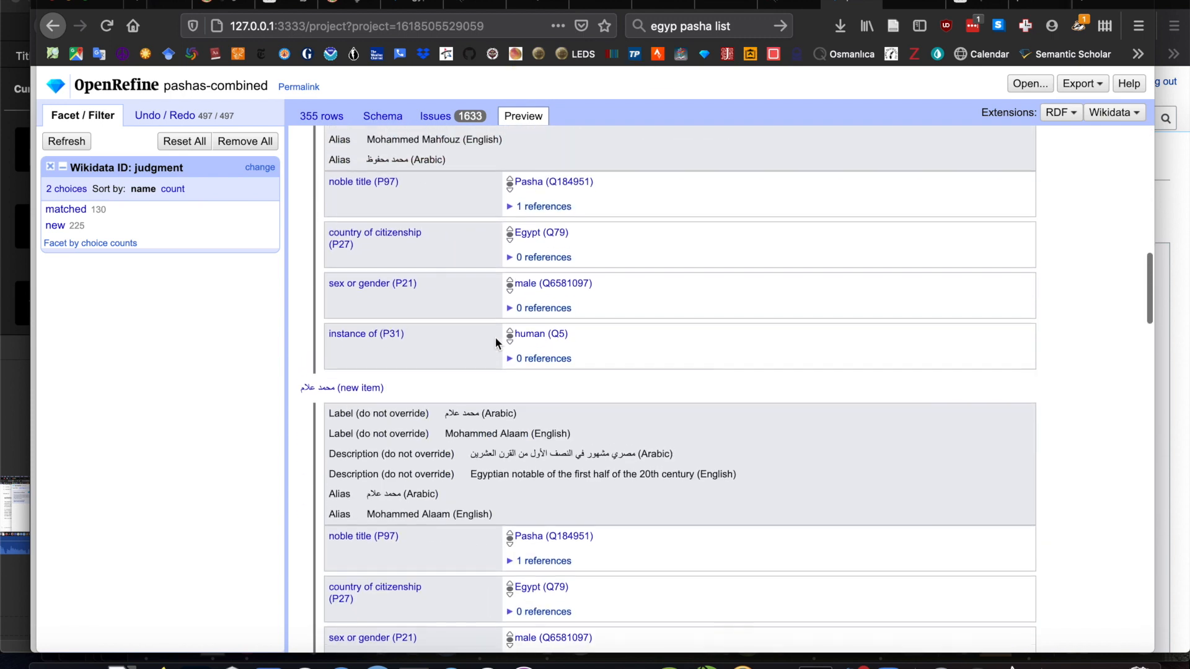
scroll(495, 341, up, 2)
click(536, 233)
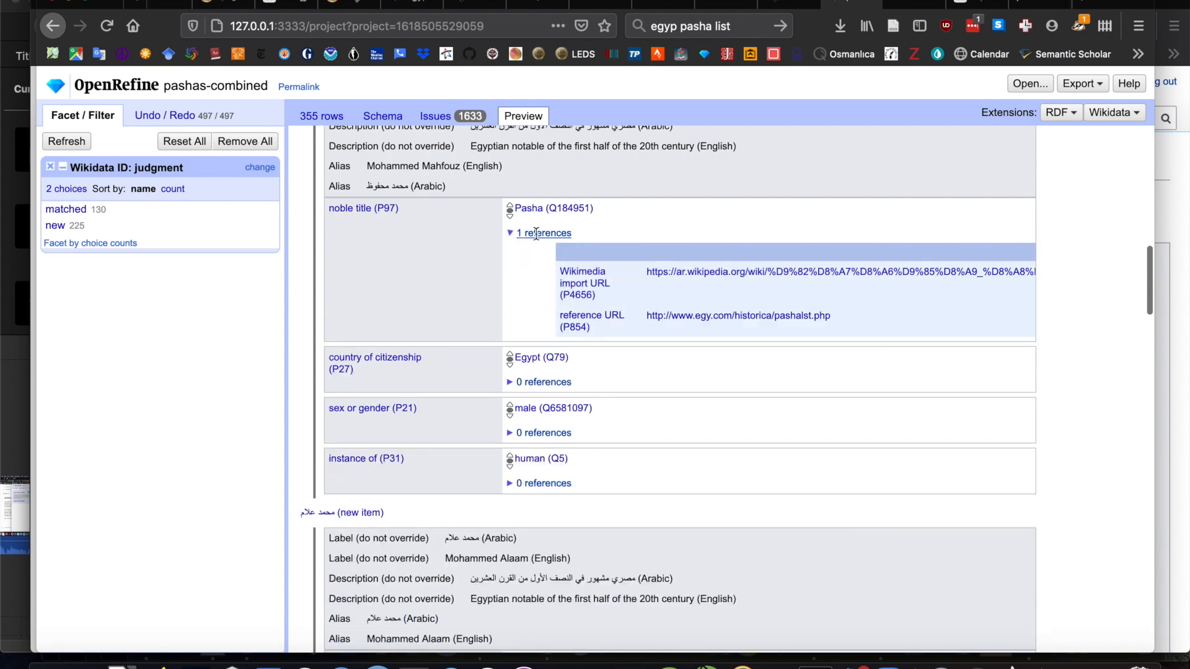
scroll(471, 321, up, 10)
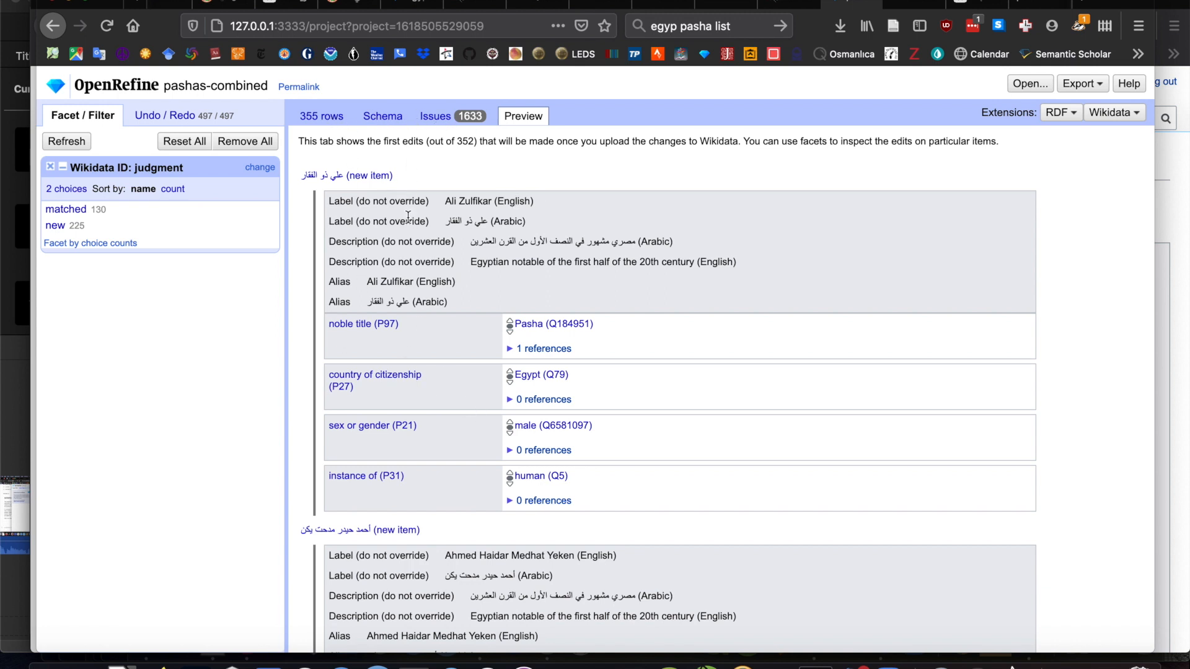
- Open the Wikidata page of the first row's matched person from the data rows, and return to the project
click(321, 116)
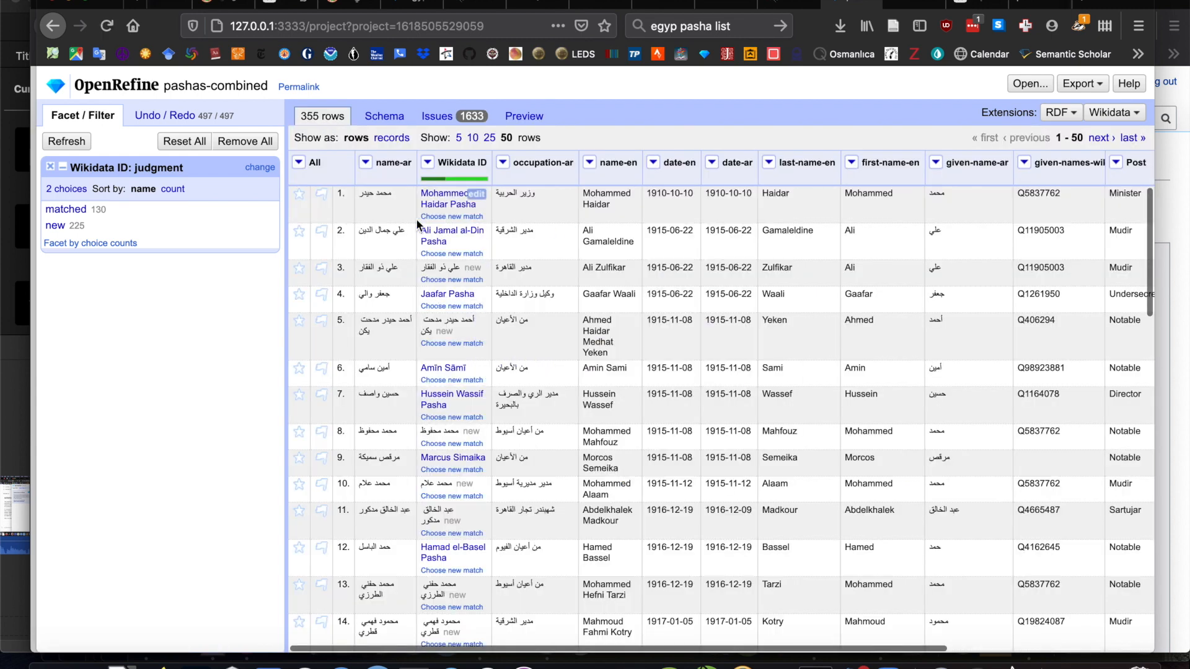
mouse_move(444, 206)
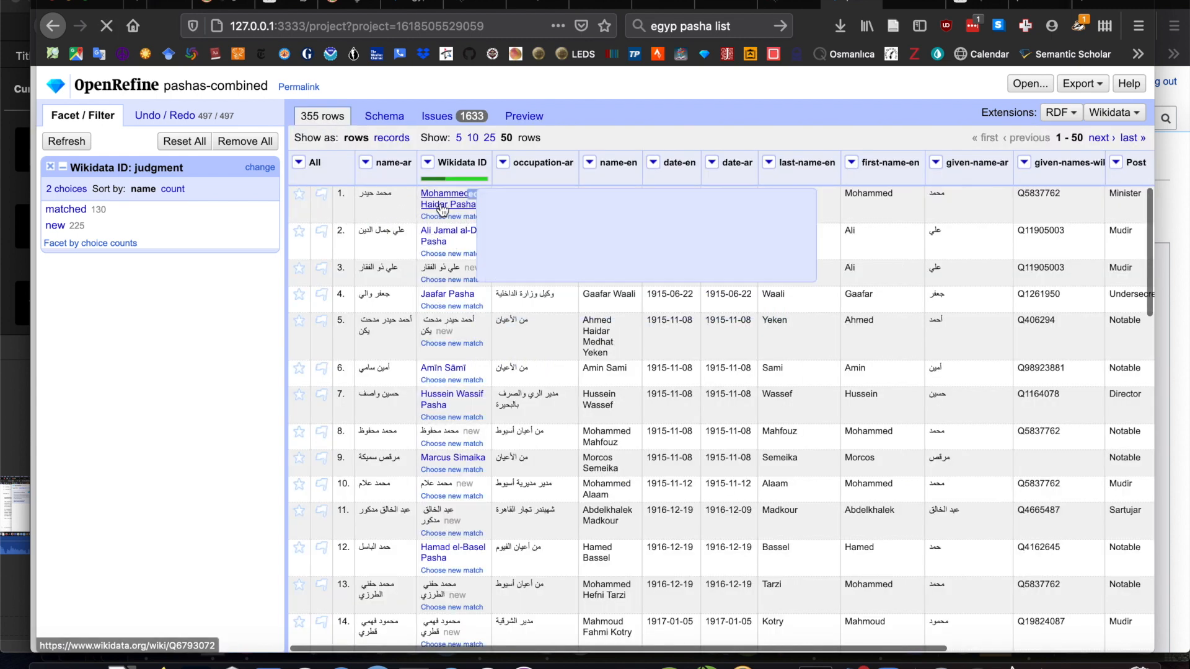
click(443, 206)
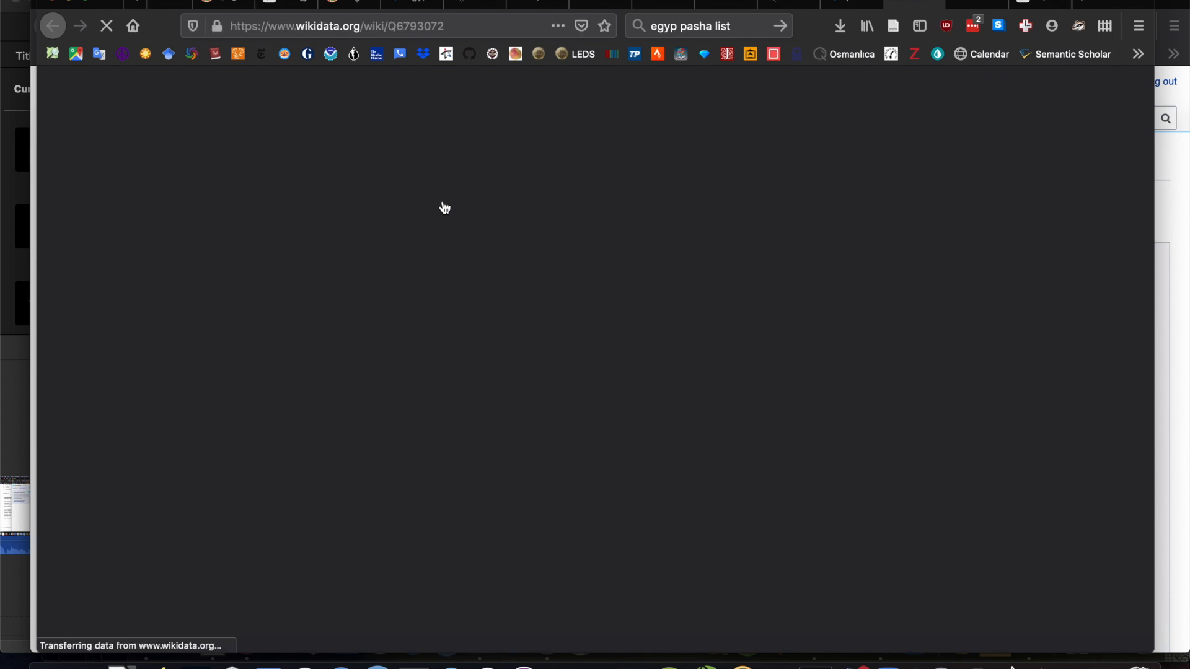
click(933, 3)
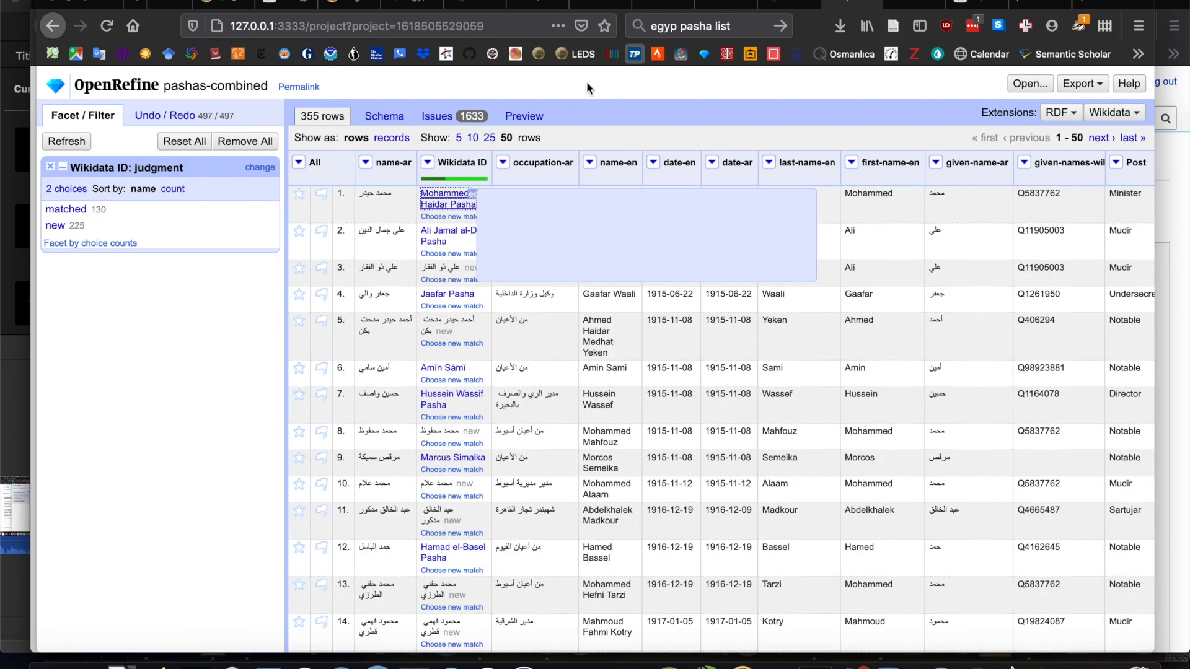
mouse_move(449, 206)
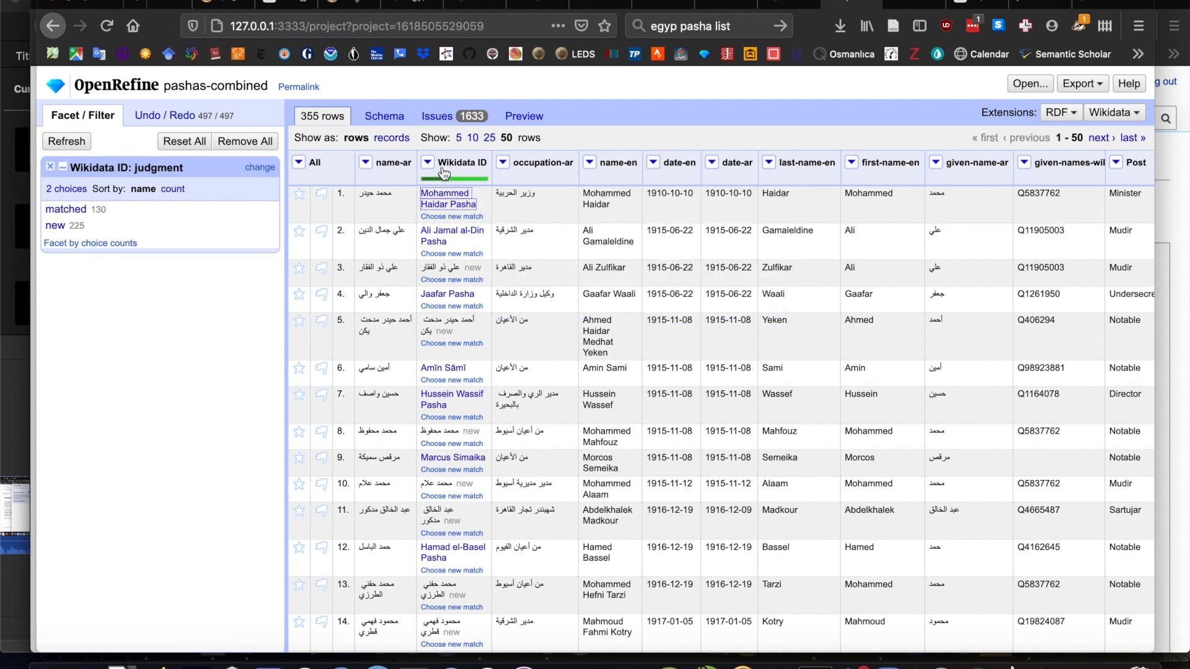
- Add a start time (P580) qualifier to the noble title statement in the schema, using the date-en column as its value
click(384, 116)
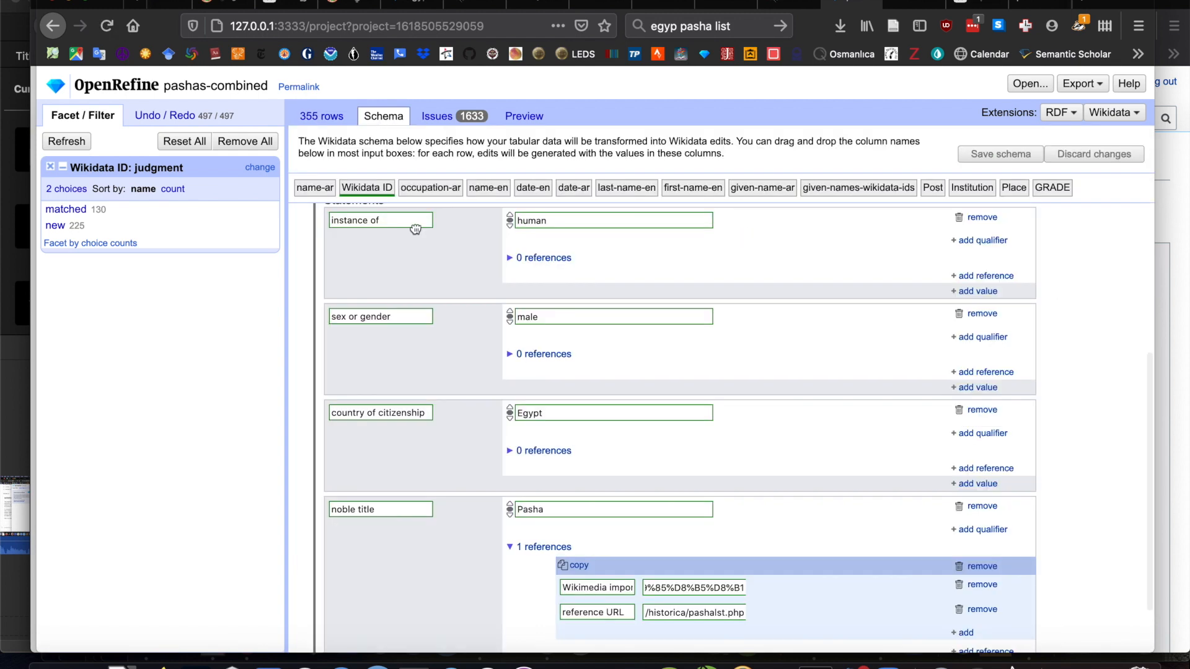
scroll(429, 541, down, 1)
scroll(429, 548, down, 2)
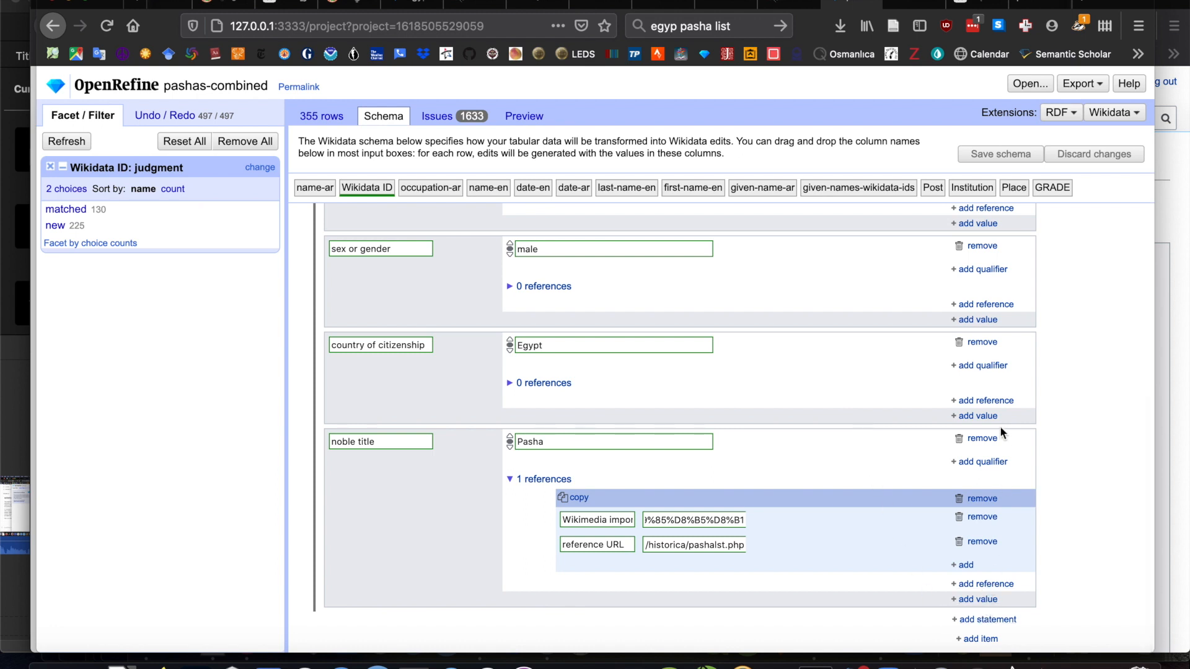
click(990, 462)
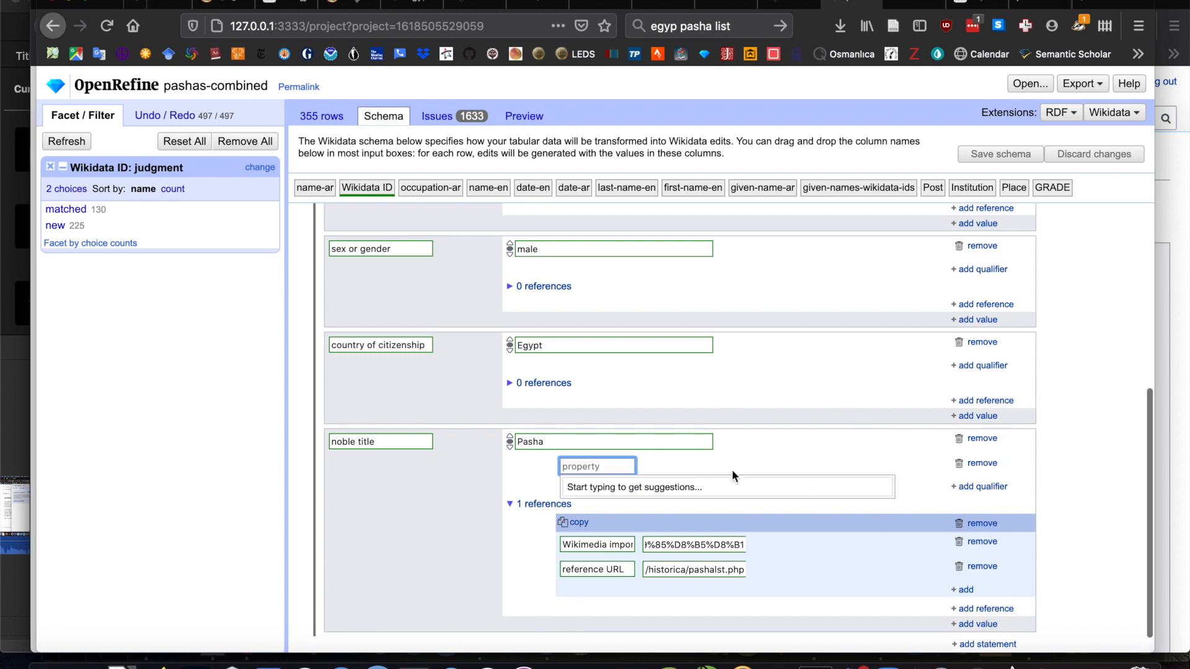
text(start)
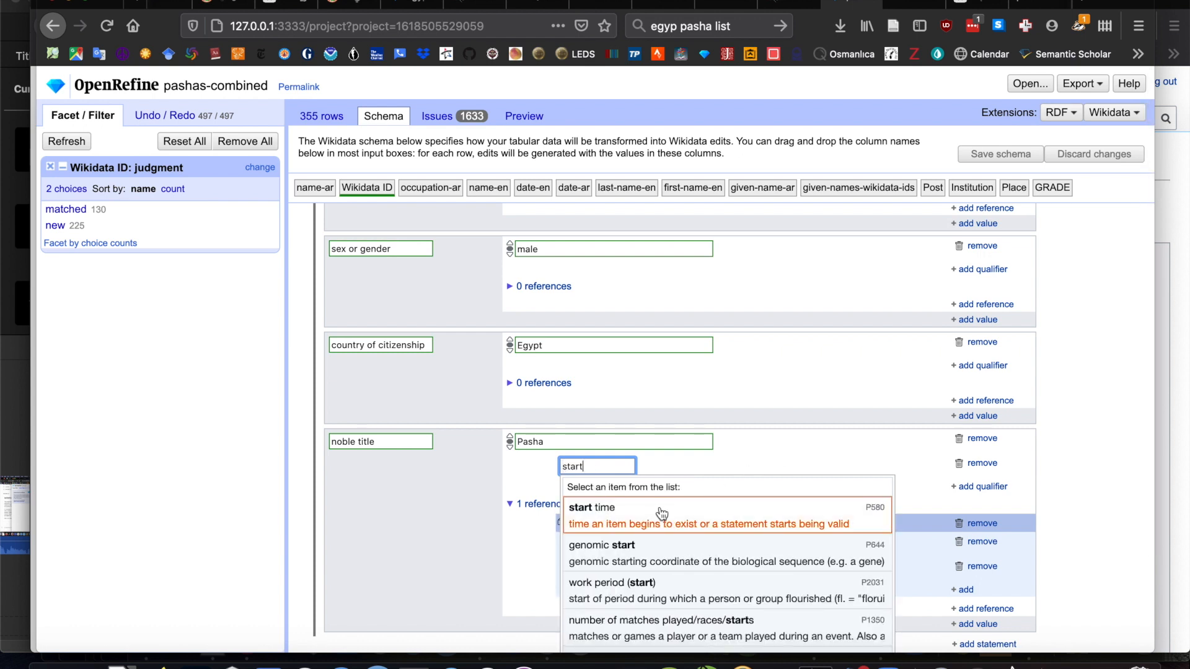
click(663, 524)
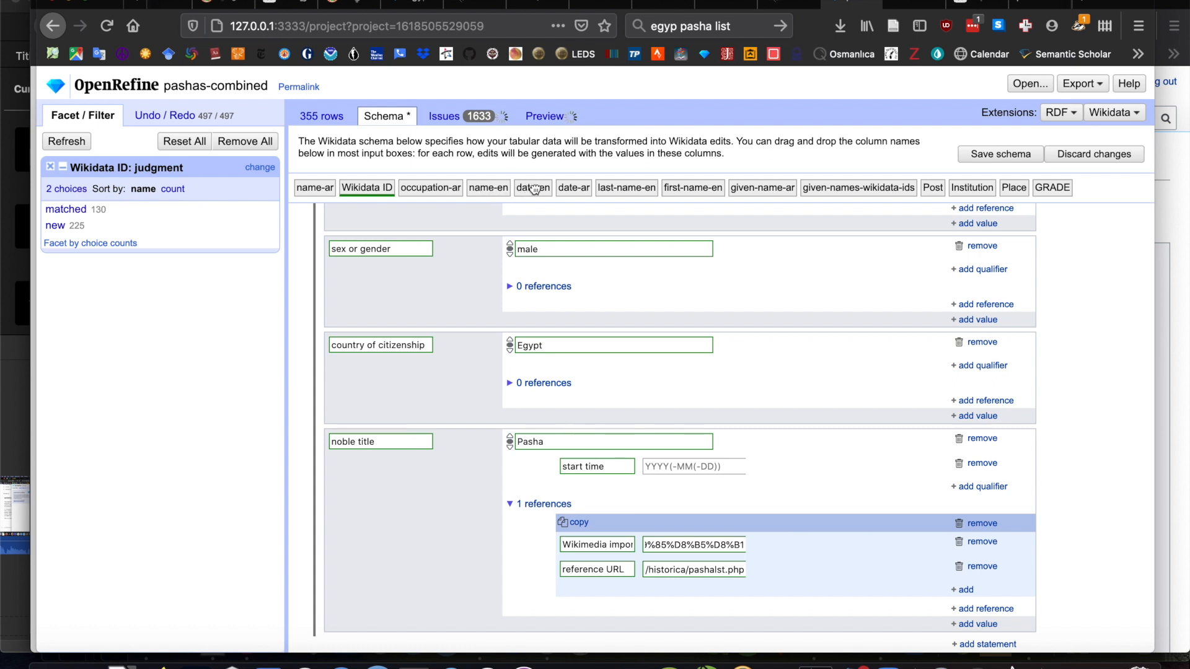
drag(534, 189, 668, 475)
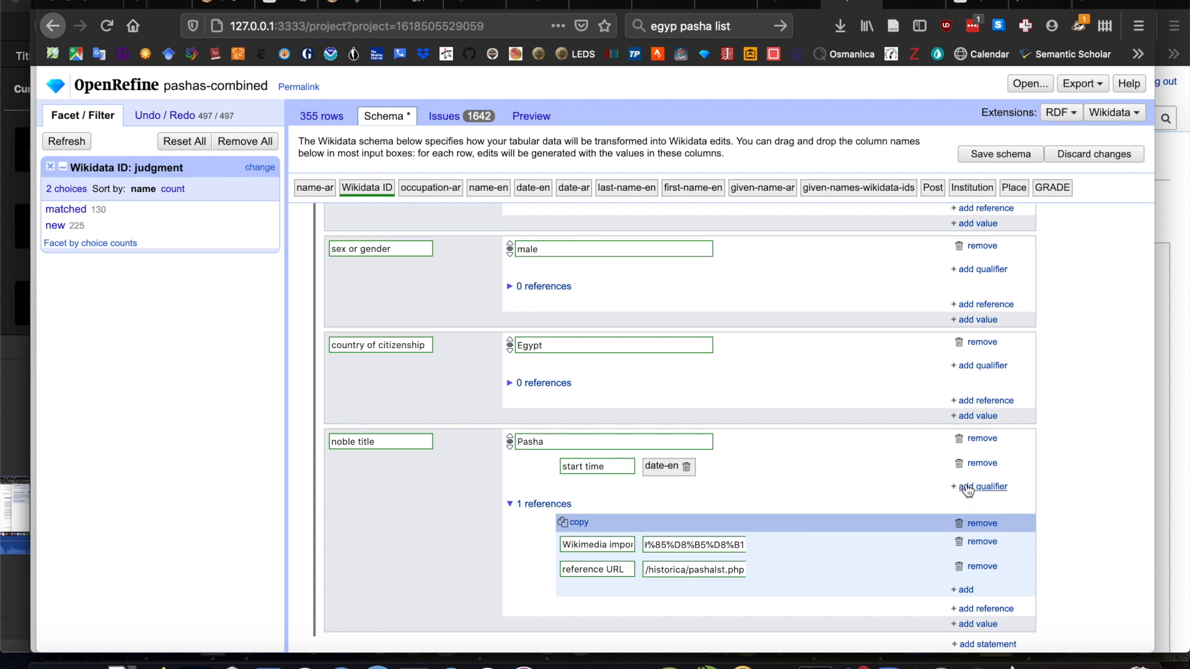
- Add a second start time (P580) qualifier to the noble title statement, using the date-ar column as its value
scroll(845, 479, down, 1)
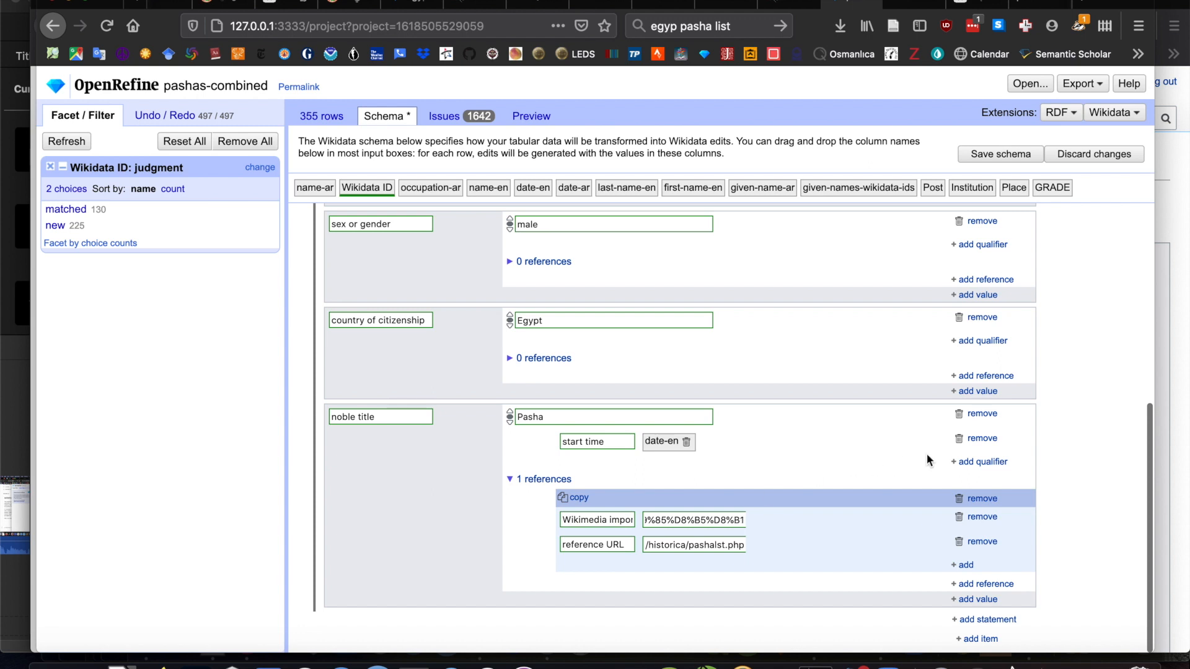
click(982, 462)
text(star)
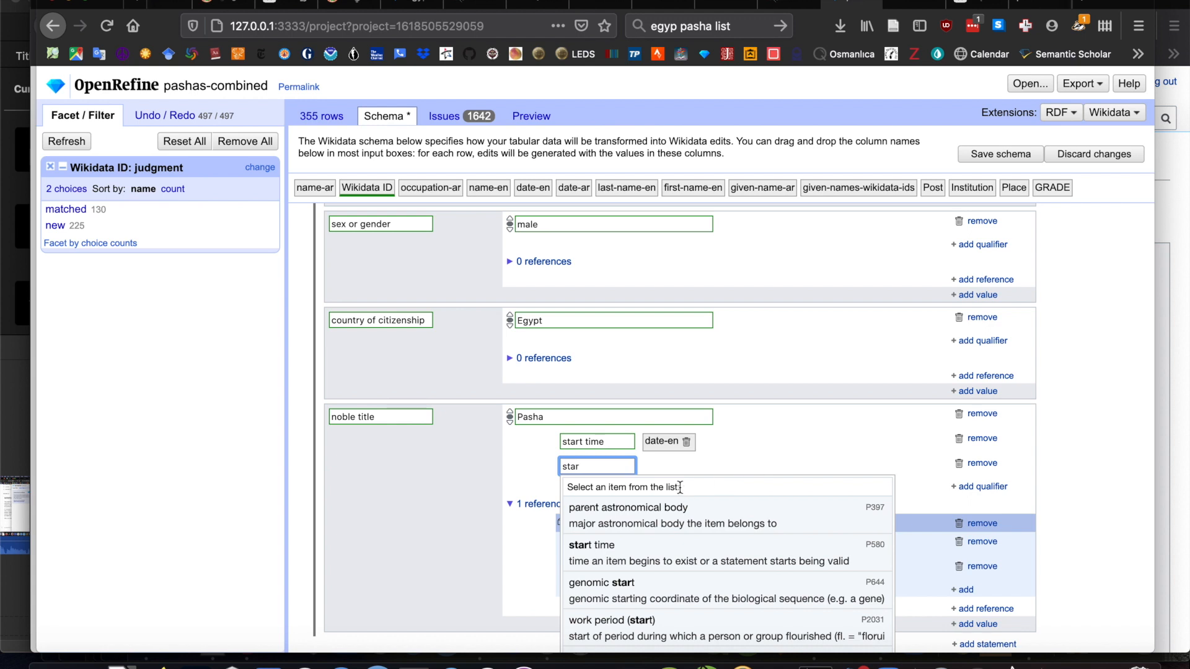
click(648, 556)
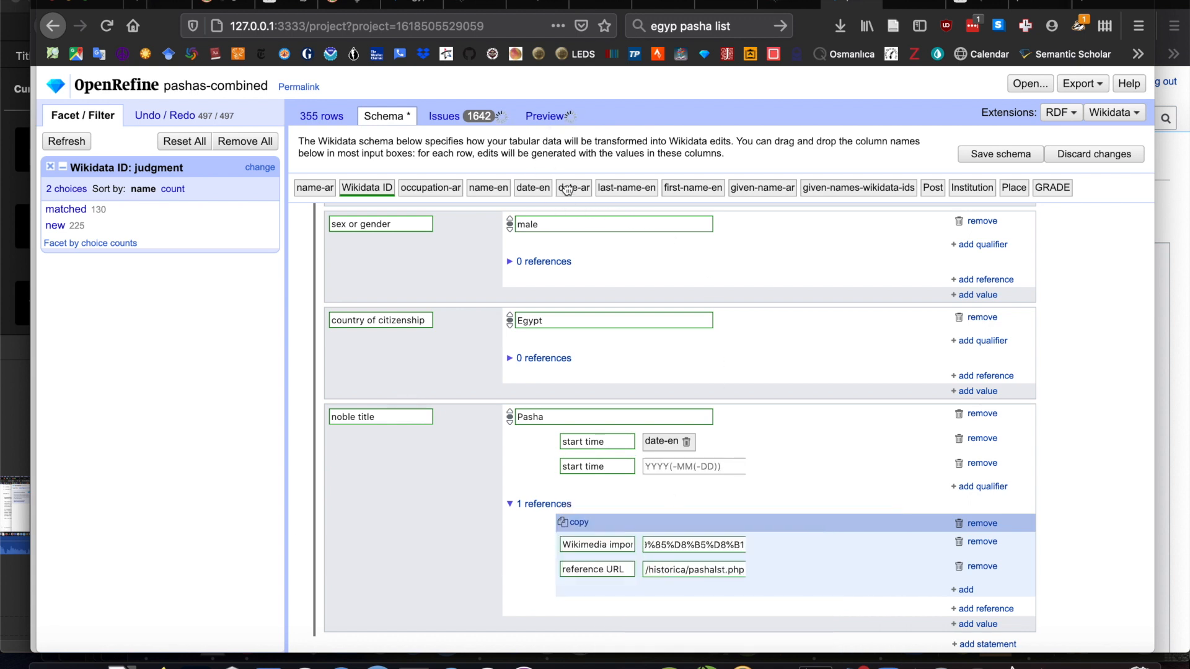
drag(574, 187, 674, 477)
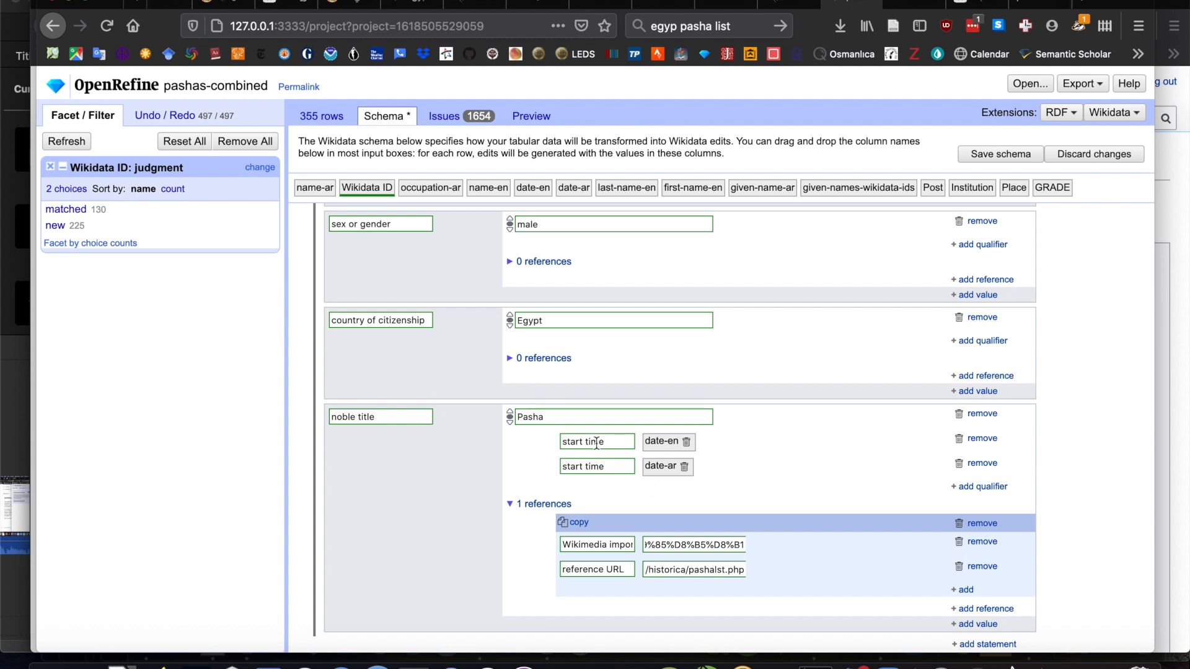
- Check the schema's reported issues, then save the Wikidata schema with the two start time qualifiers
click(444, 120)
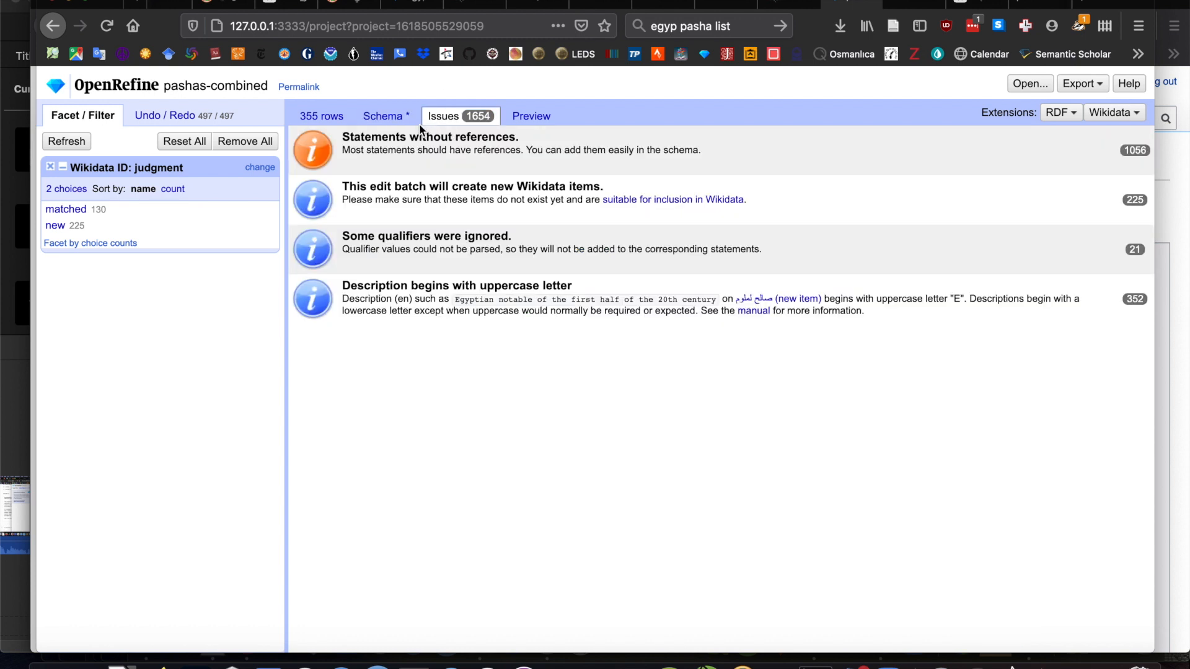
click(384, 118)
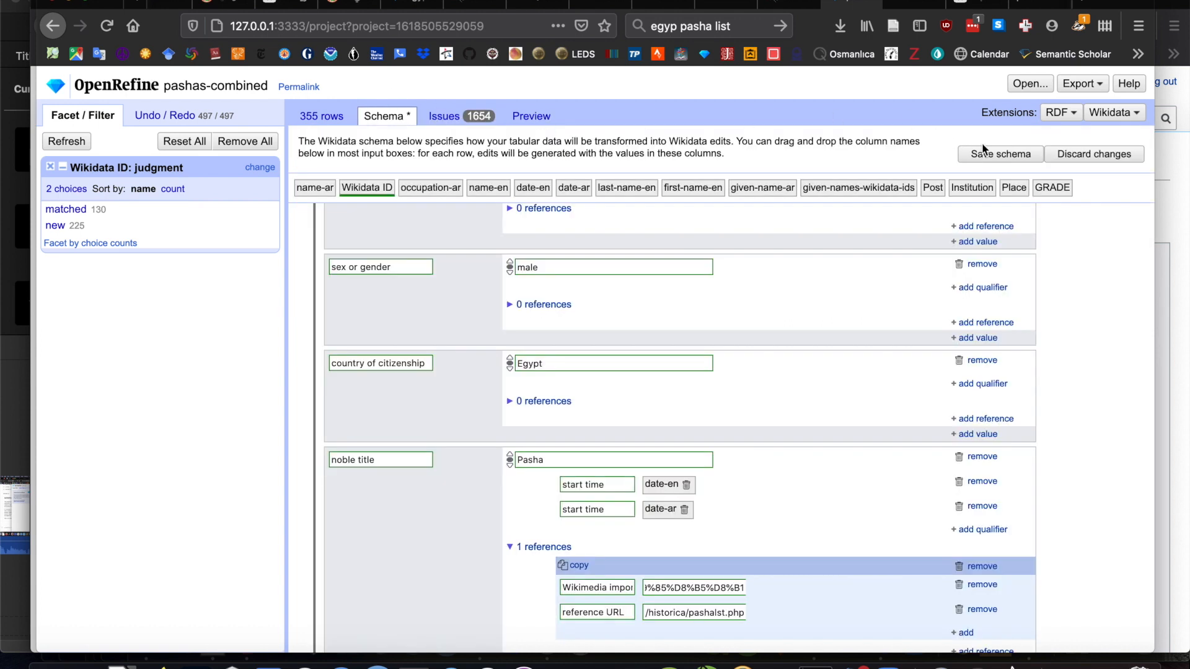
click(1000, 154)
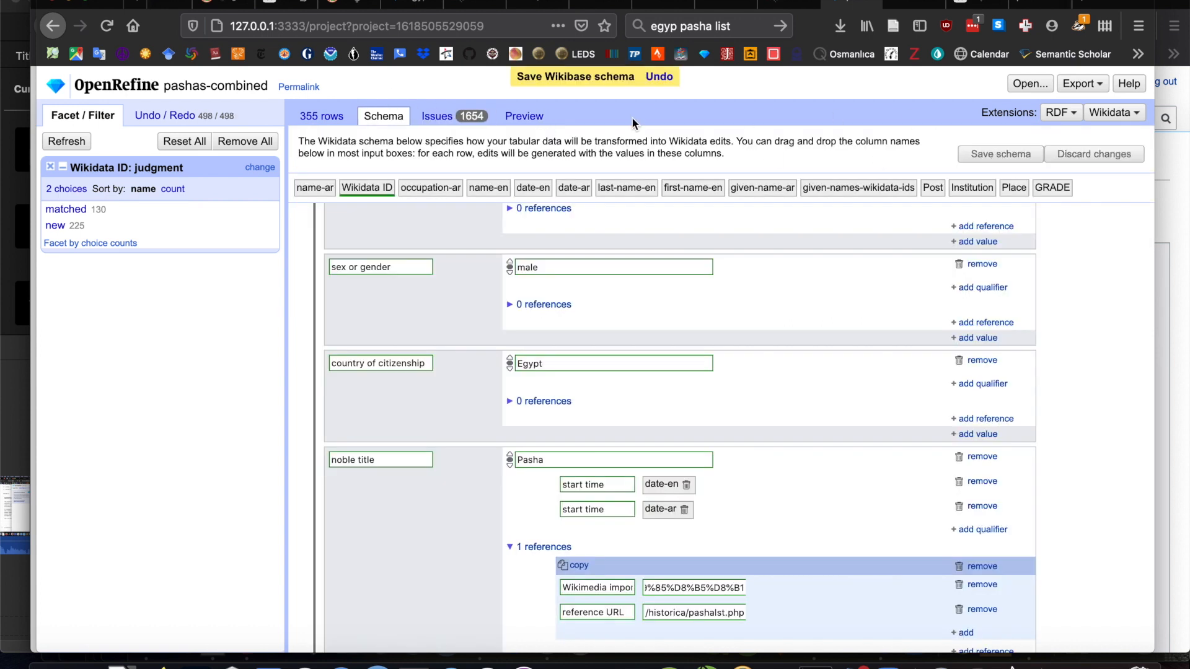
- Preview the edits and examine the start time (P580) qualifiers on the new items' noble title statements, looking for entries with differing dates
click(521, 118)
scroll(586, 541, down, 1)
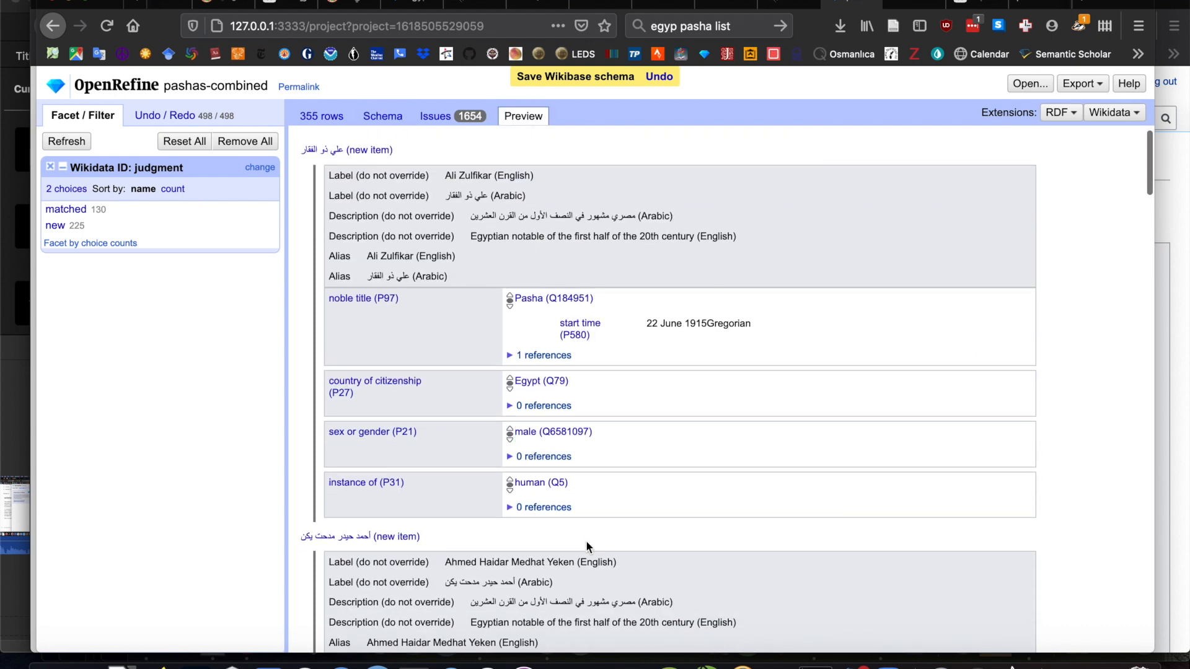
scroll(585, 541, down, 8)
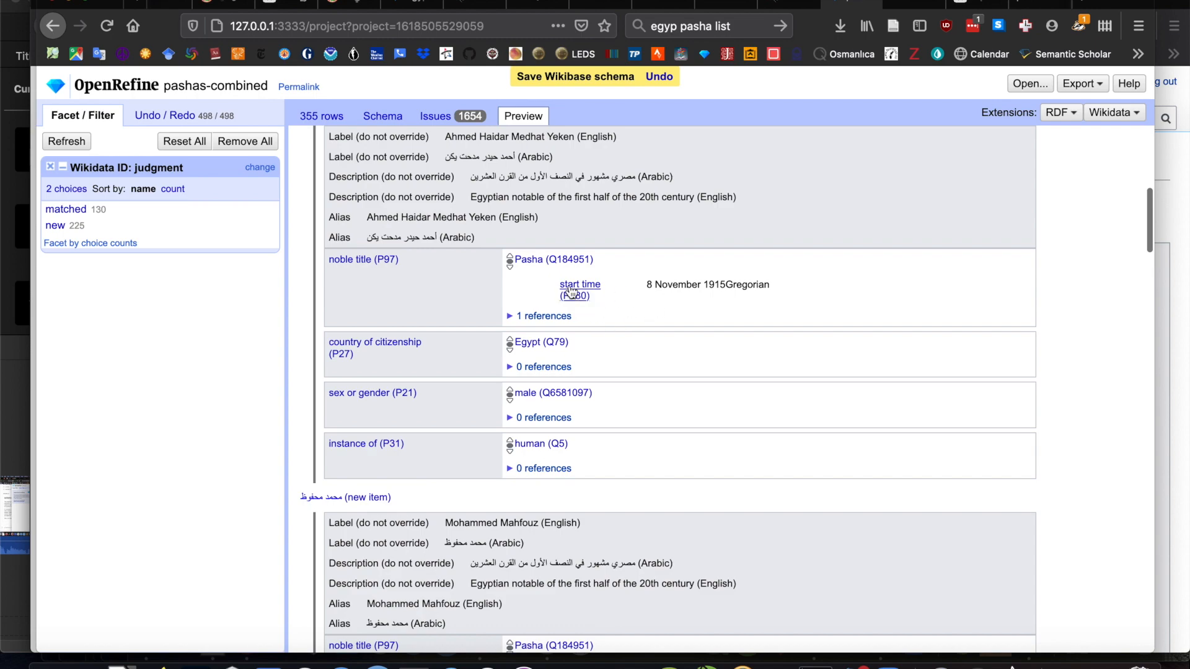
scroll(656, 306, down, 10)
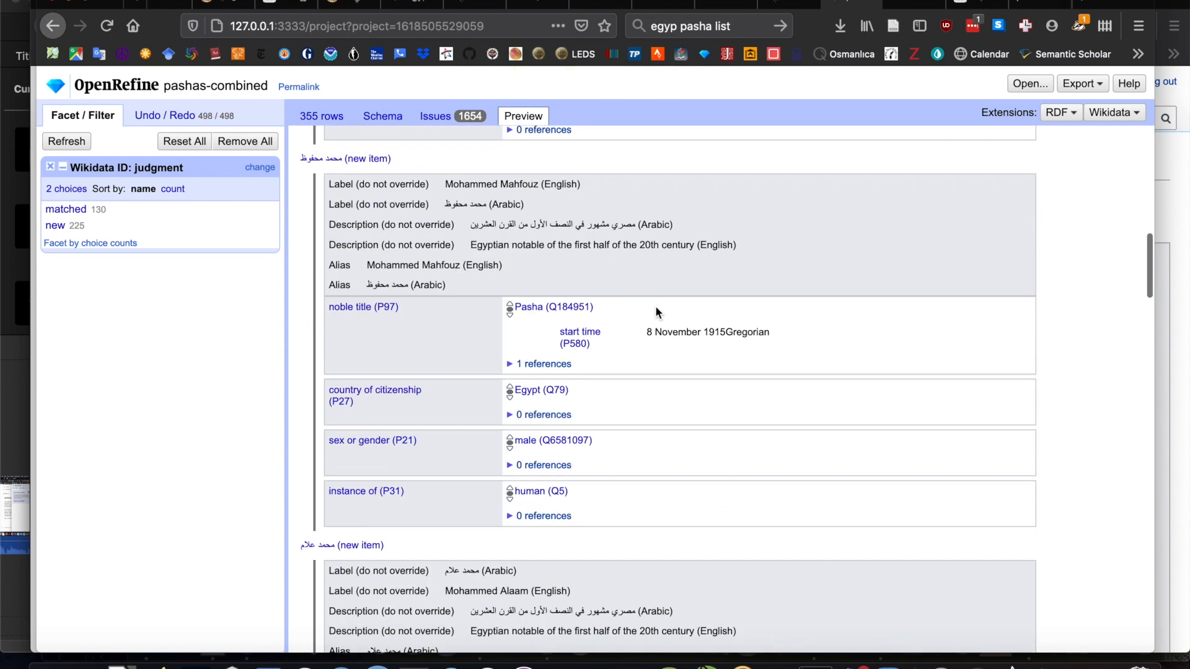
scroll(656, 306, down, 15)
scroll(655, 306, up, 5)
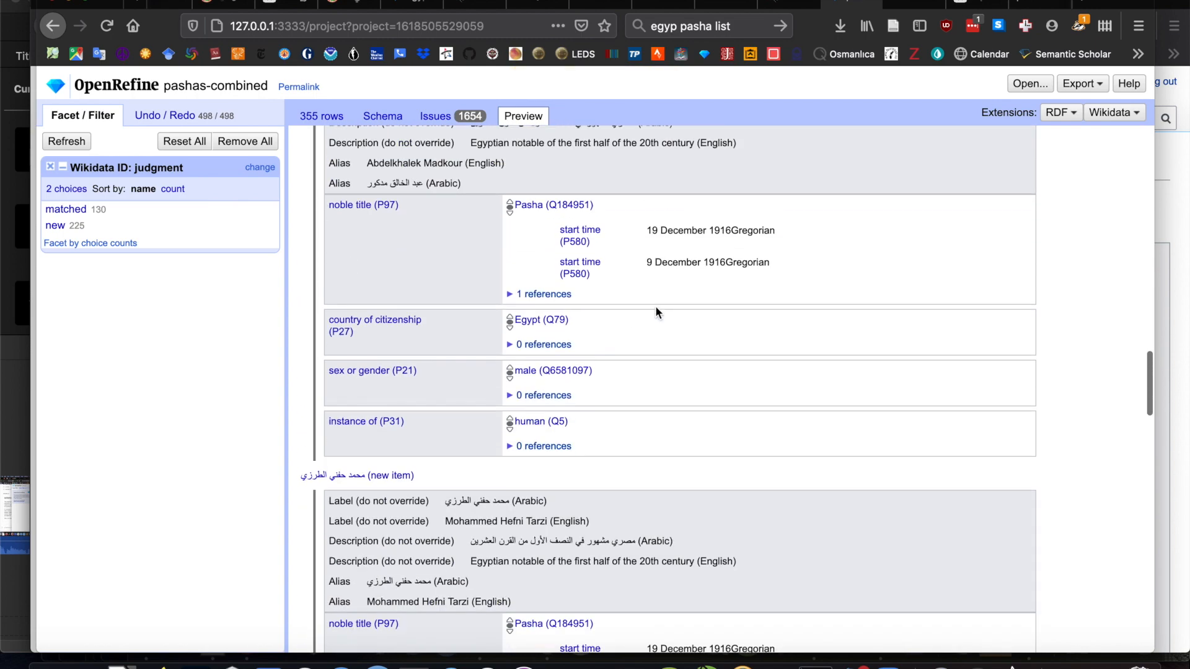
scroll(655, 306, up, 4)
scroll(655, 306, down, 1)
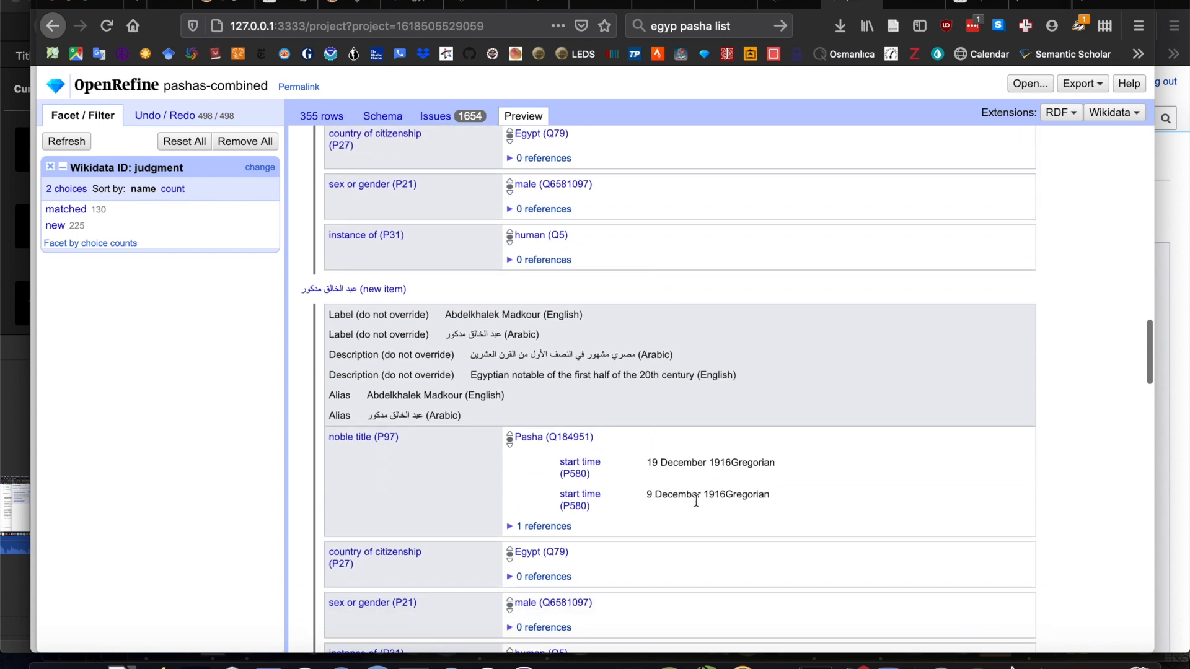
scroll(697, 505, down, 1)
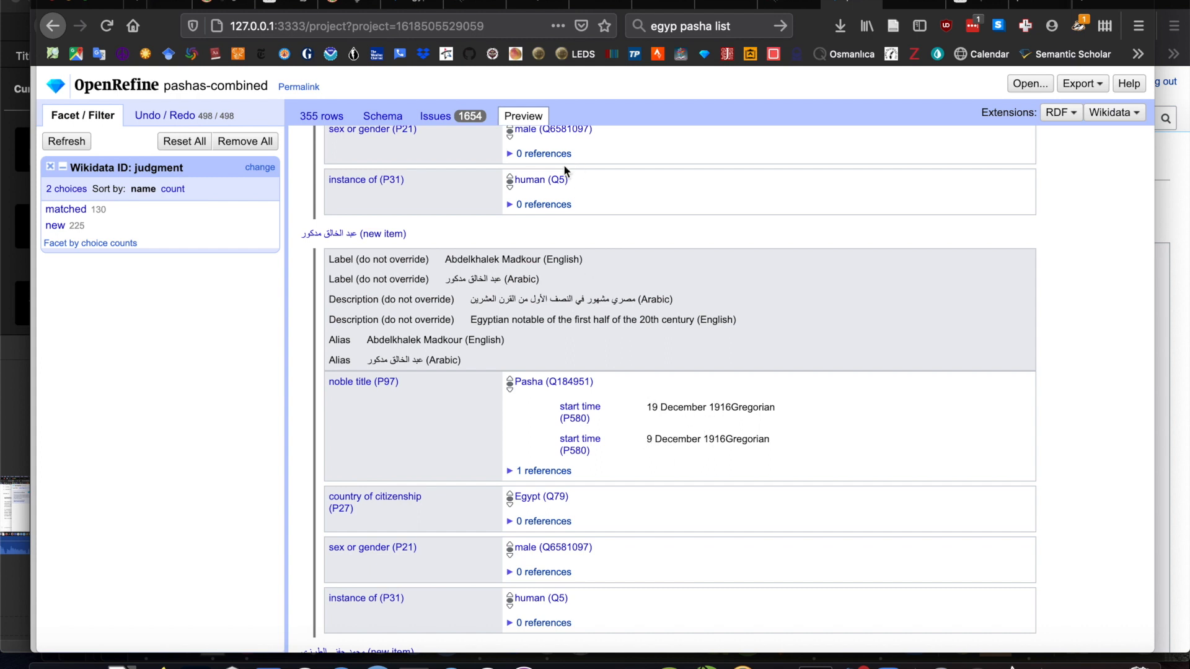
- Review the project's data rows across all columns, from the Arabic names through post, institution and place
click(322, 117)
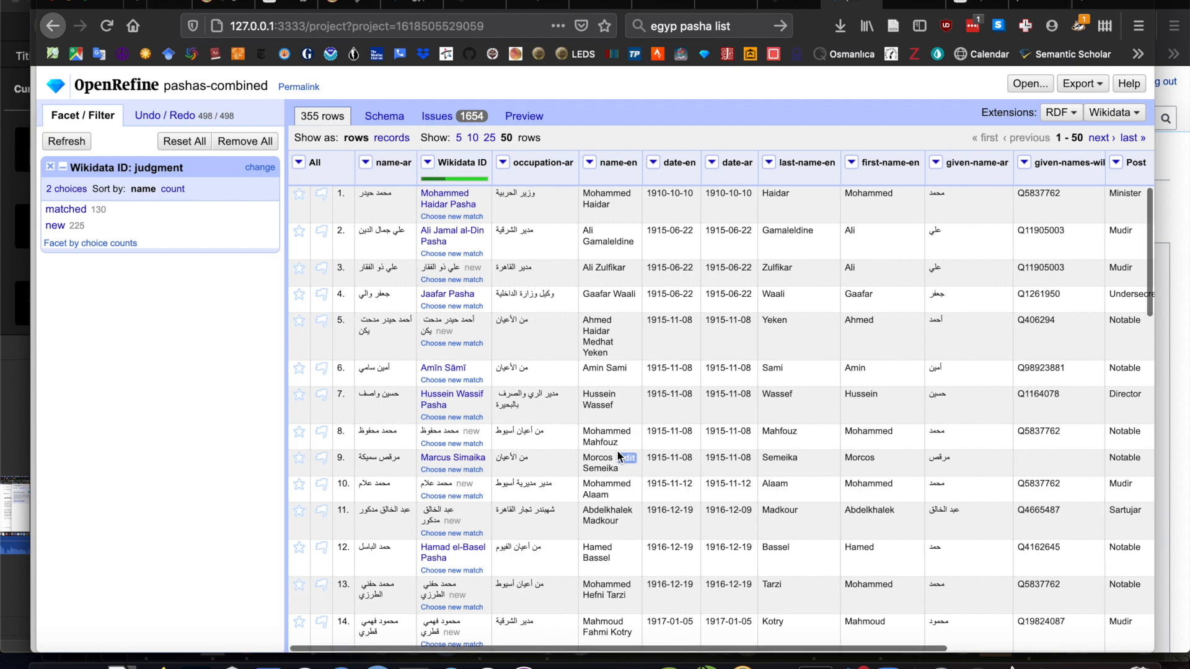
scroll(618, 456, right, 3)
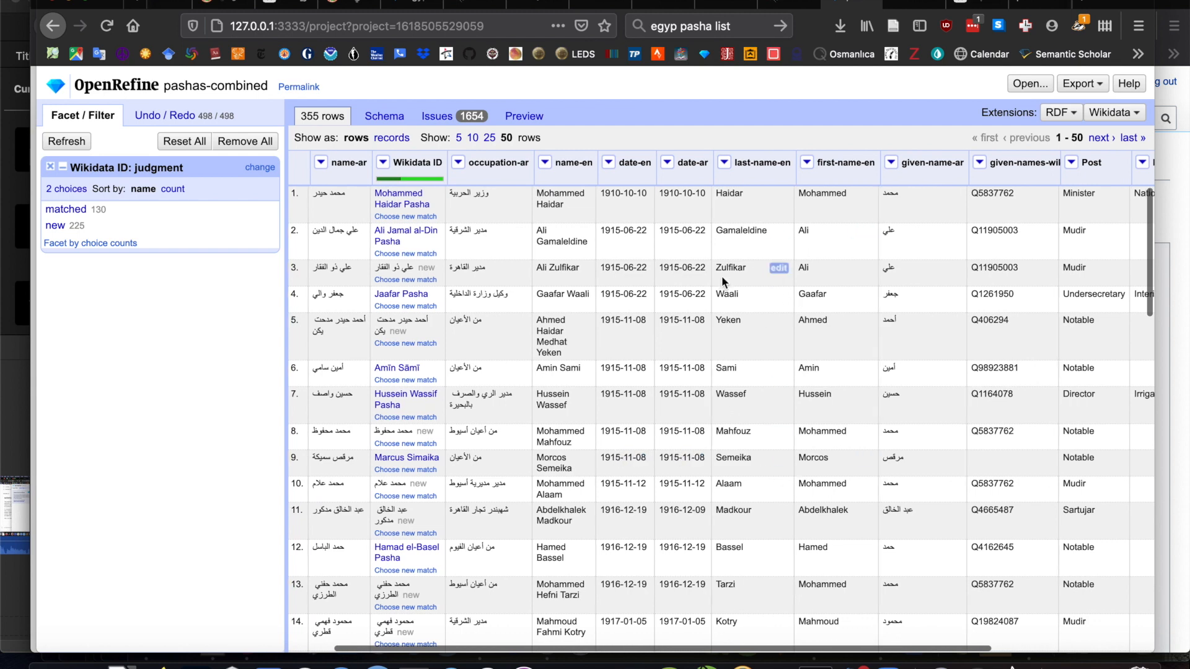
scroll(721, 276, right, 2)
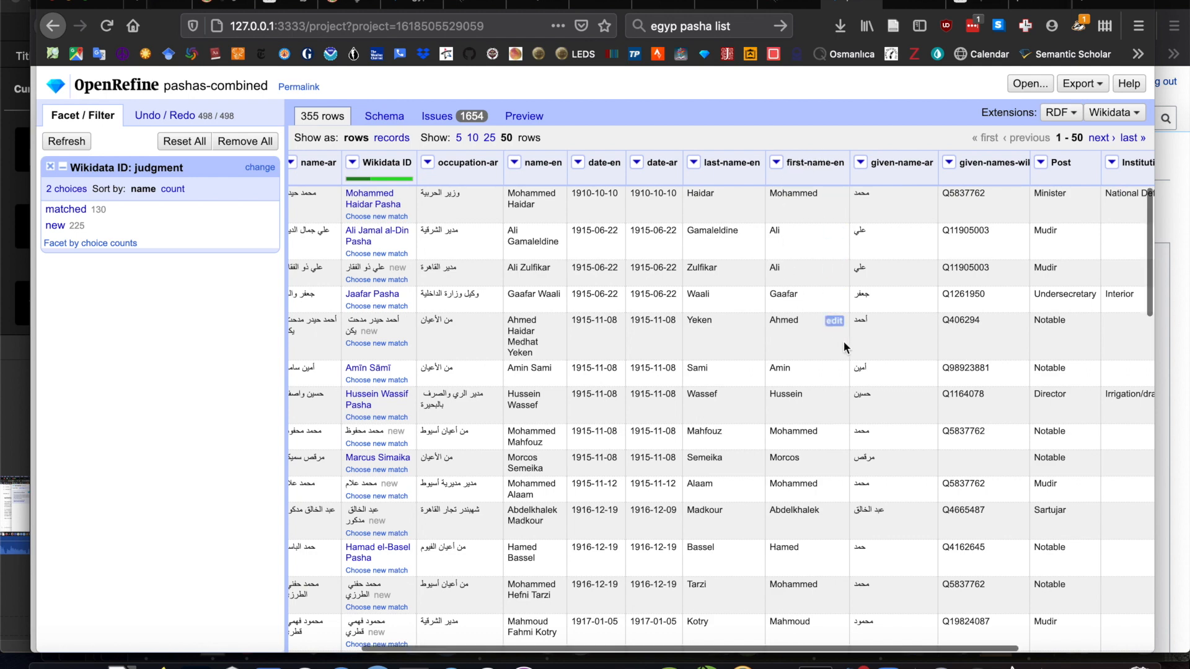
scroll(842, 341, right, 5)
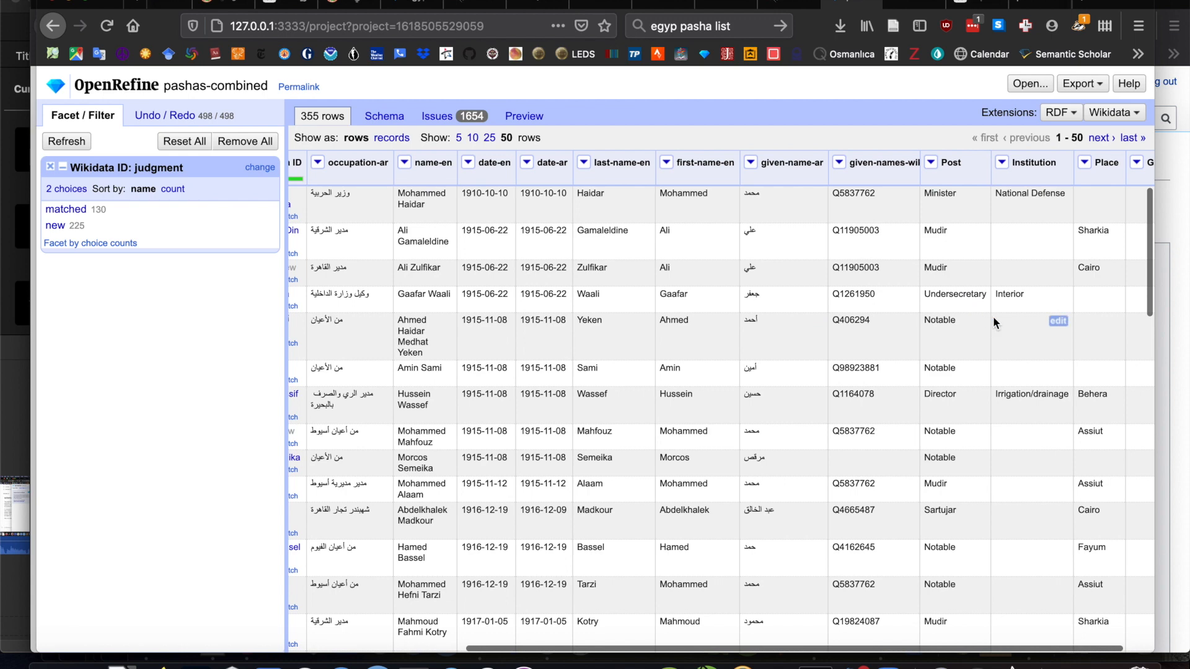
scroll(991, 279, left, 4)
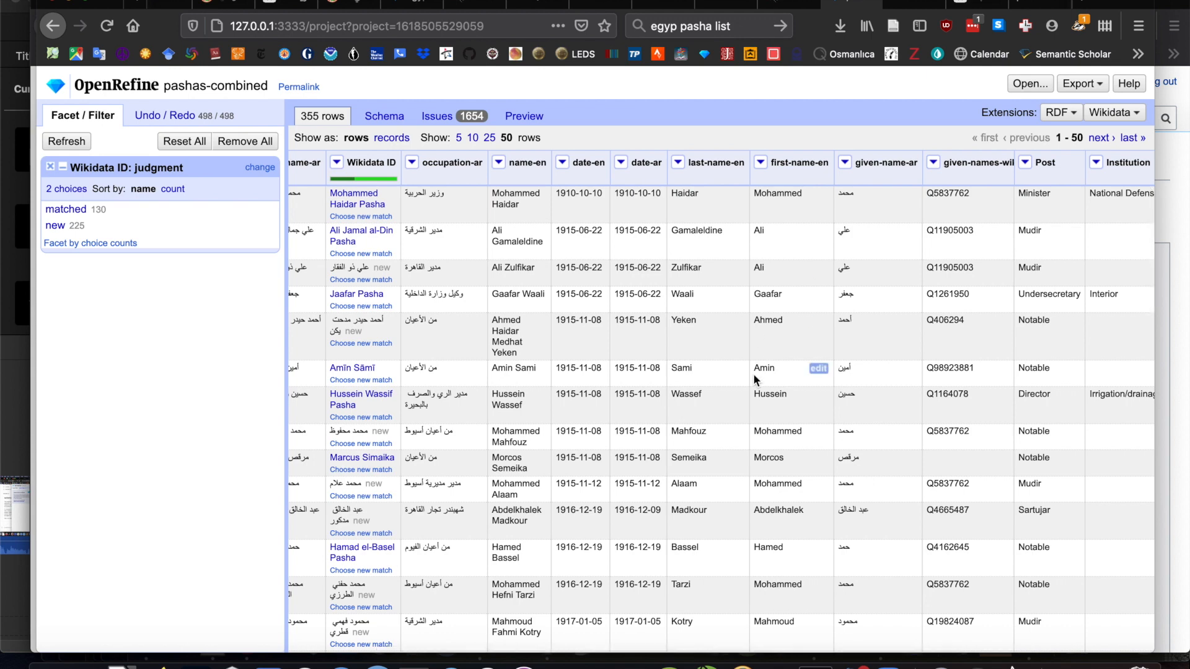
scroll(752, 373, left, 2)
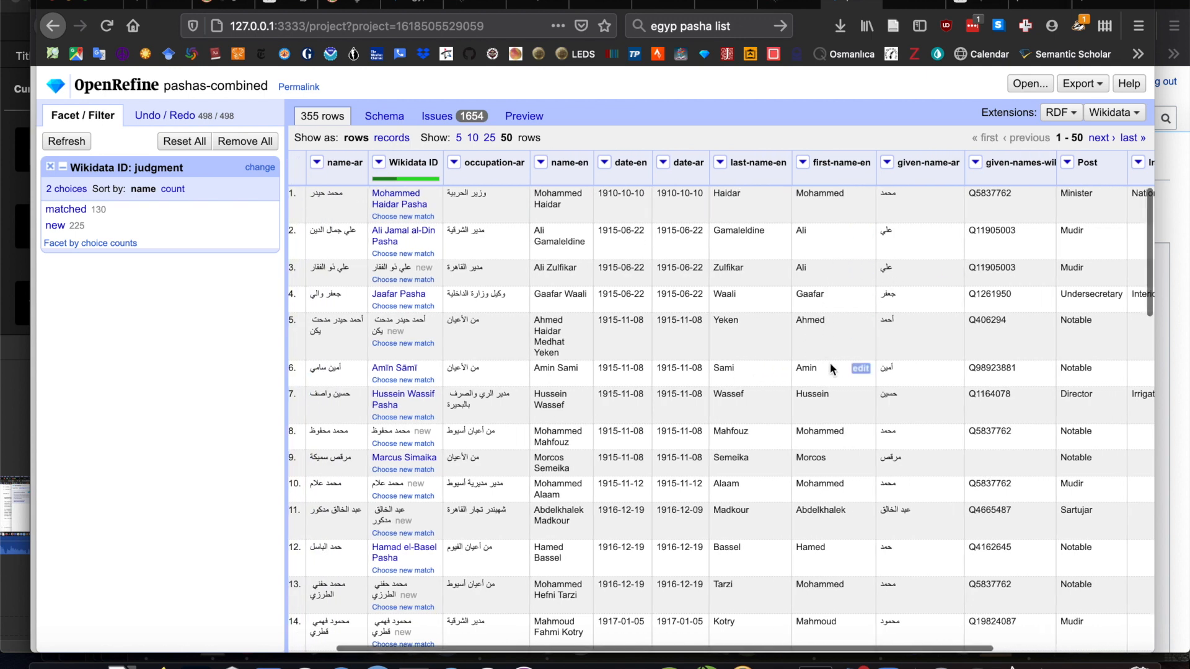
scroll(830, 363, left, 3)
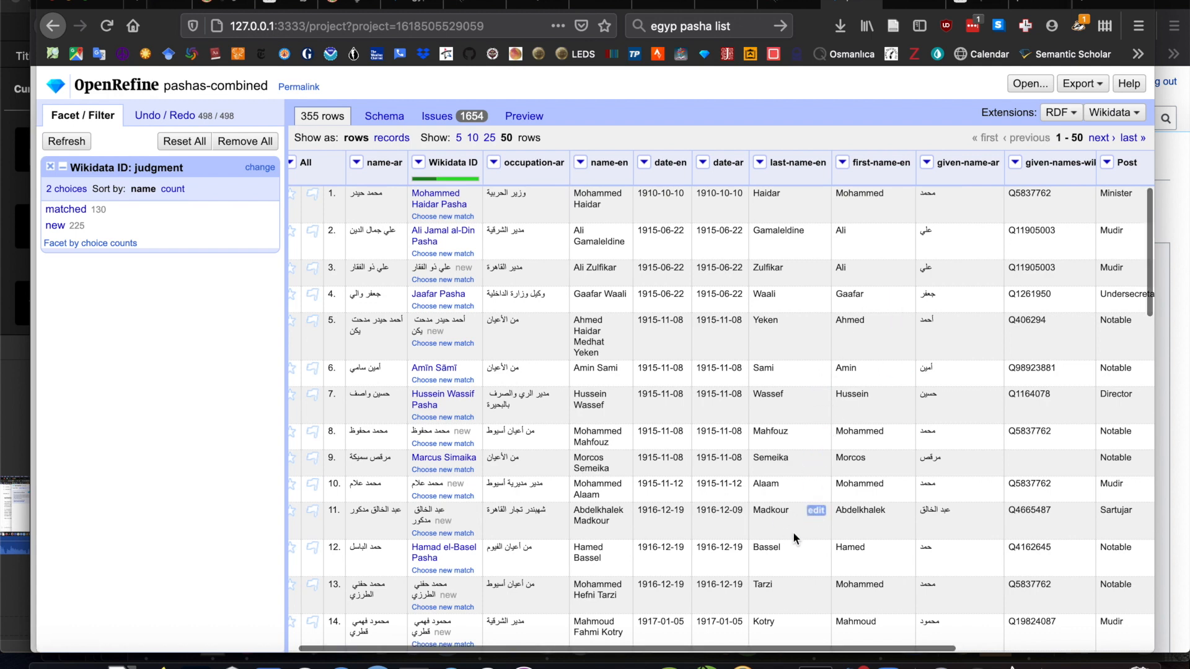
scroll(793, 532, left, 2)
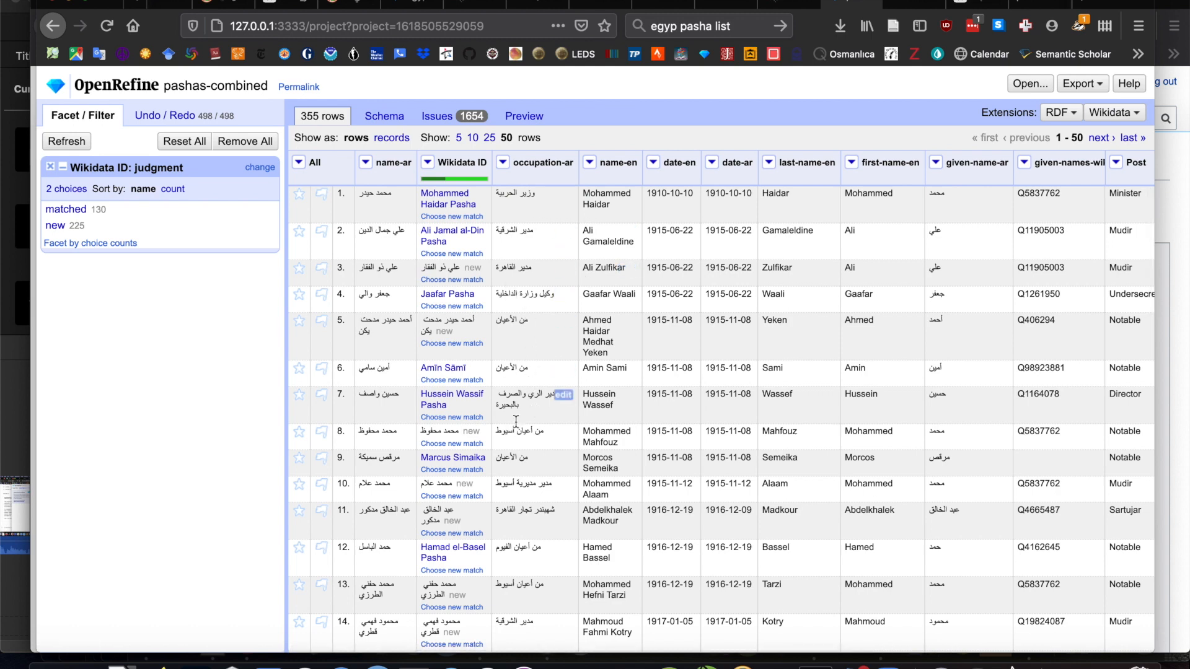
- Review the issues reported for the edit batch and return to the preview of the edits
click(1115, 112)
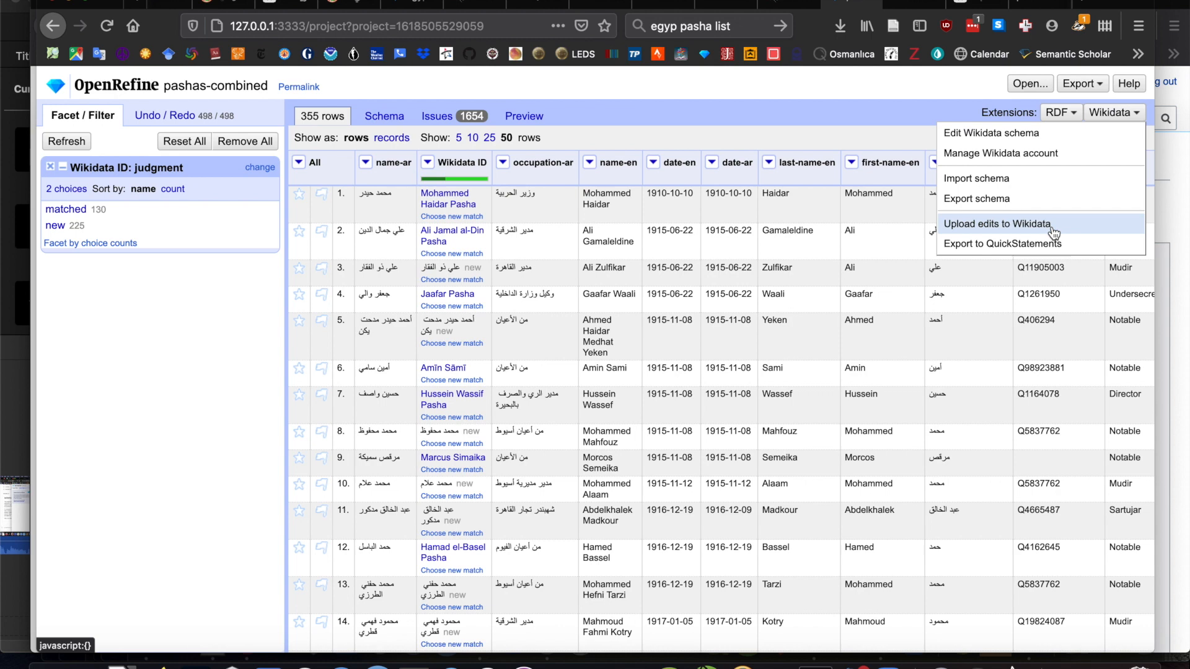
click(709, 113)
click(440, 117)
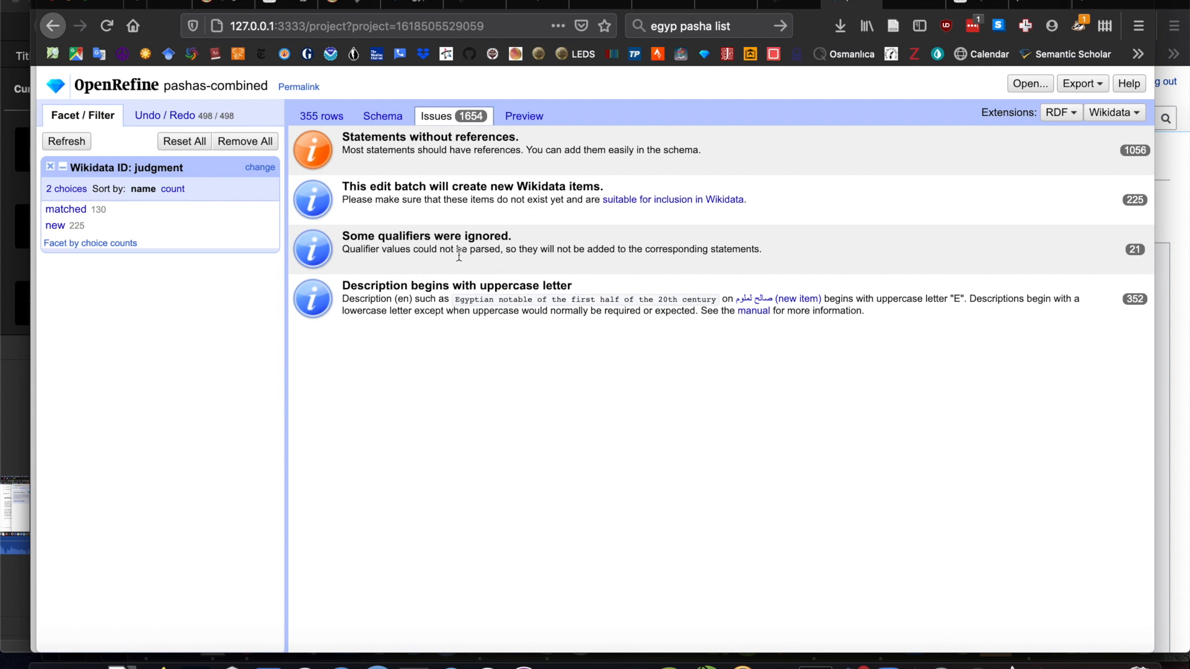
click(525, 118)
- Upload the edits to Wikidata with the edit summary "bulk upload of Wikipedia list via OpenRefine"
click(1126, 120)
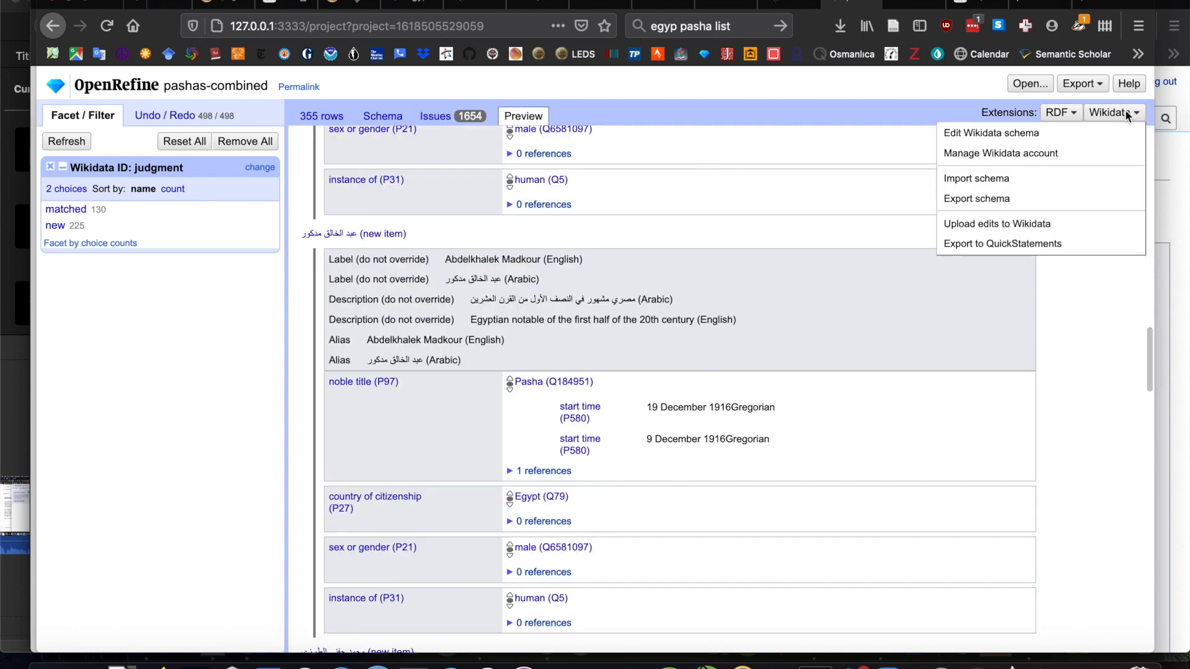
click(1051, 230)
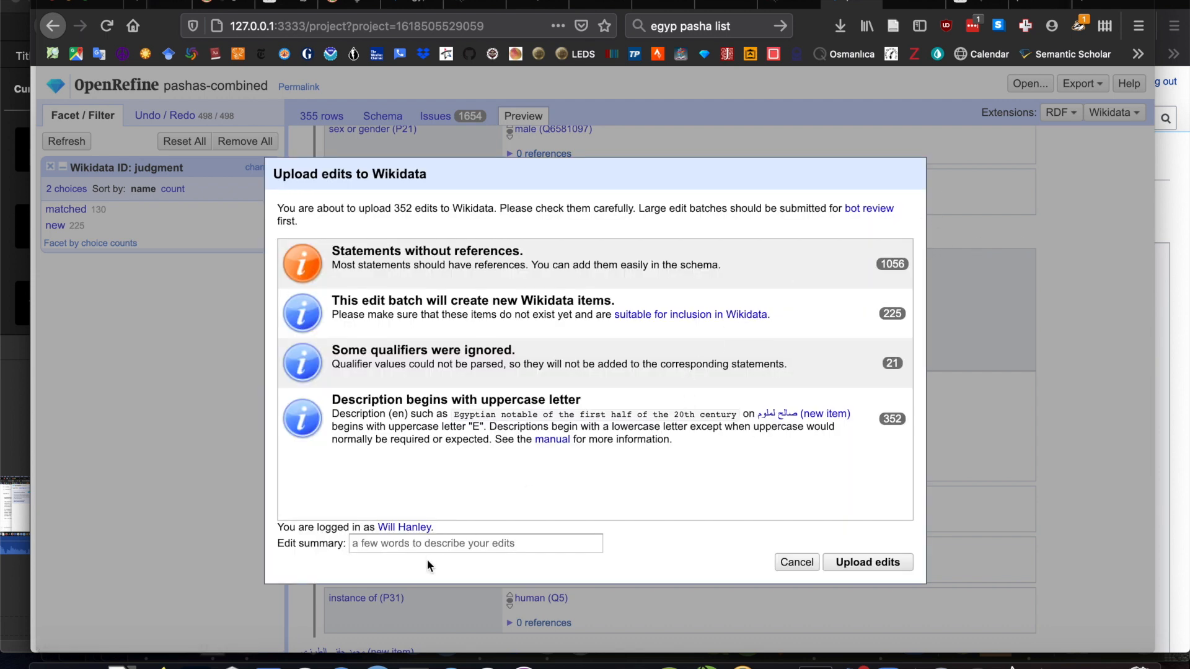
click(470, 545)
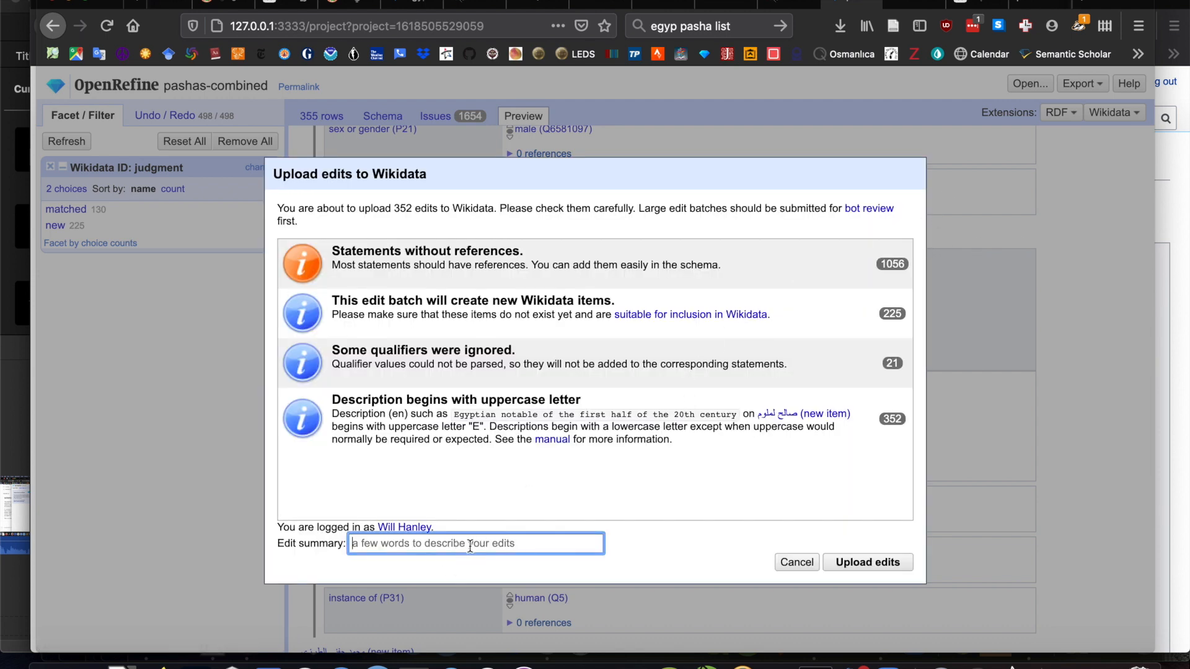
text(uploaind)
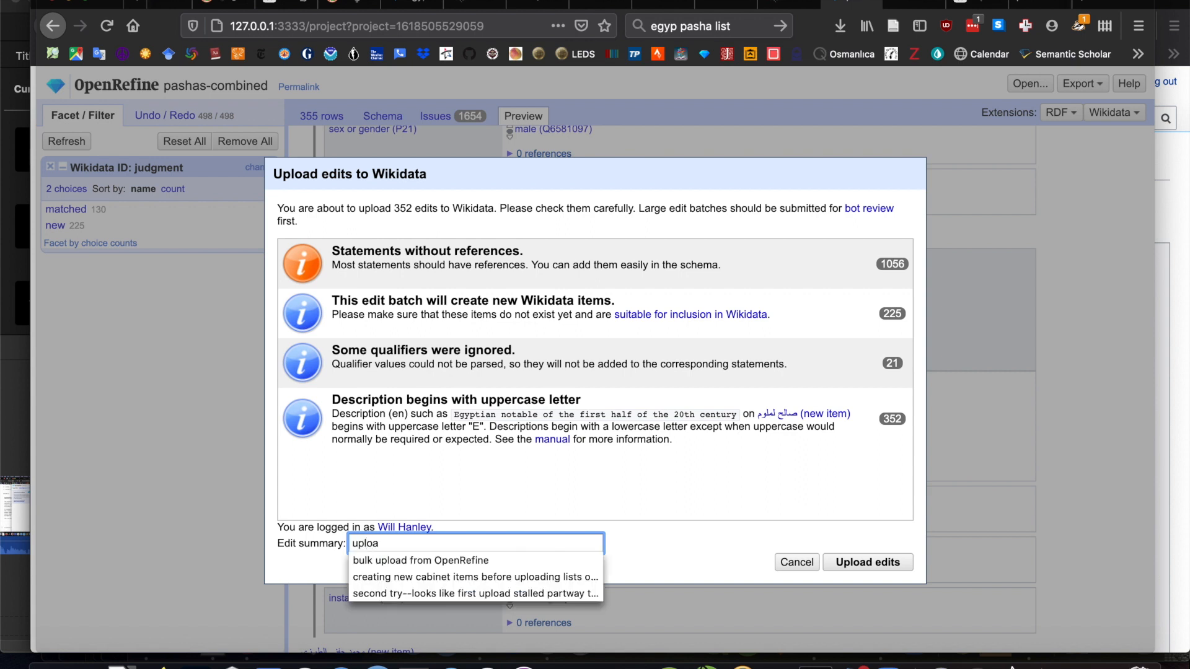
key(BackSpace)
key(BackSpace)
key(BackSpace)
key(BackSpace)
key(BackSpace)
key(BackSpace)
key(BackSpace)
text(blu)
key(BackSpace)
text(ulk upload)
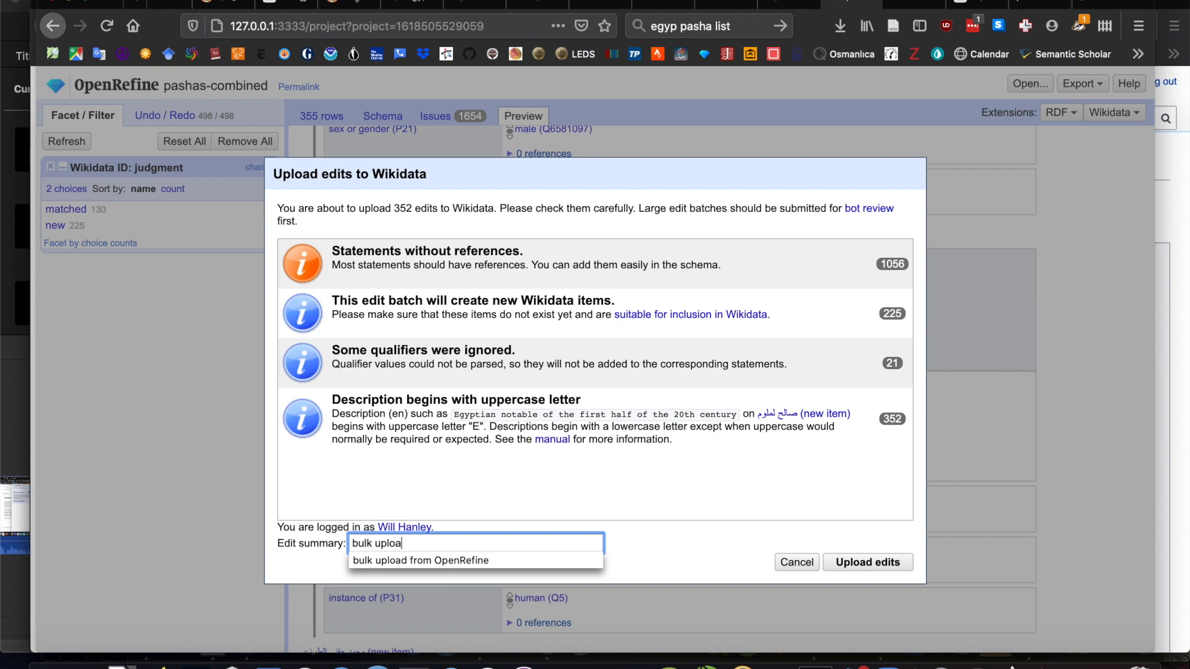
text( of Wikipedia list)
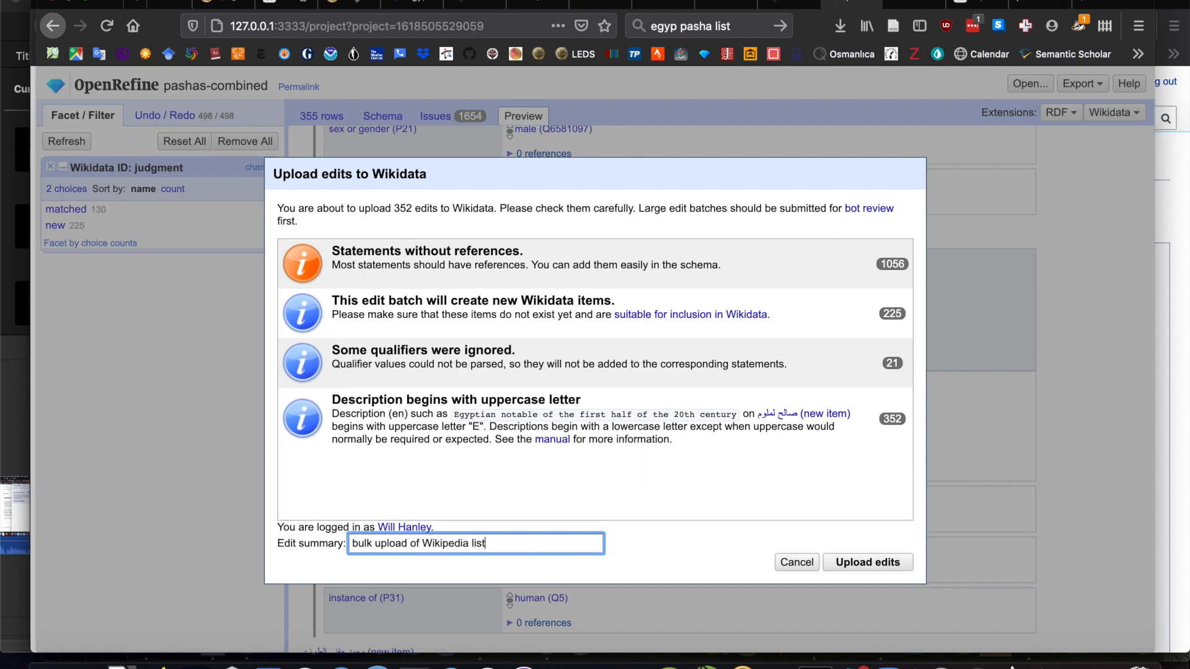
text( from Open)
key(BackSpace)
key(BackSpace)
key(BackSpace)
key(BackSpace)
key(BackSpace)
key(BackSpace)
key(BackSpace)
text(ia OpenRefine)
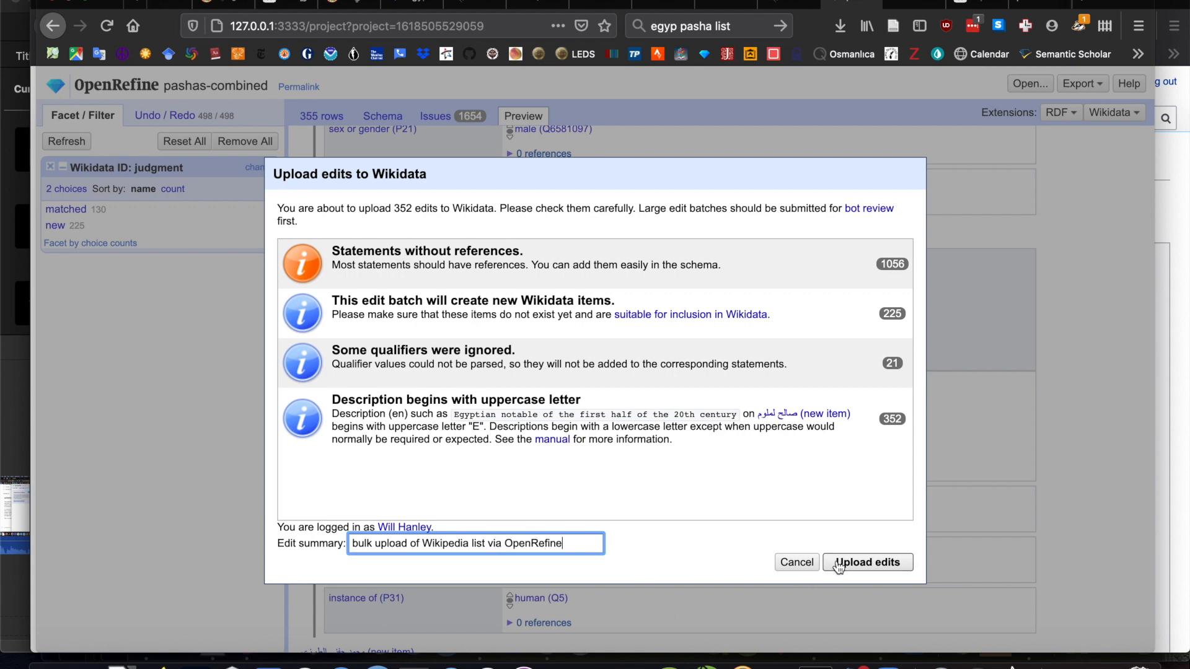
click(880, 564)
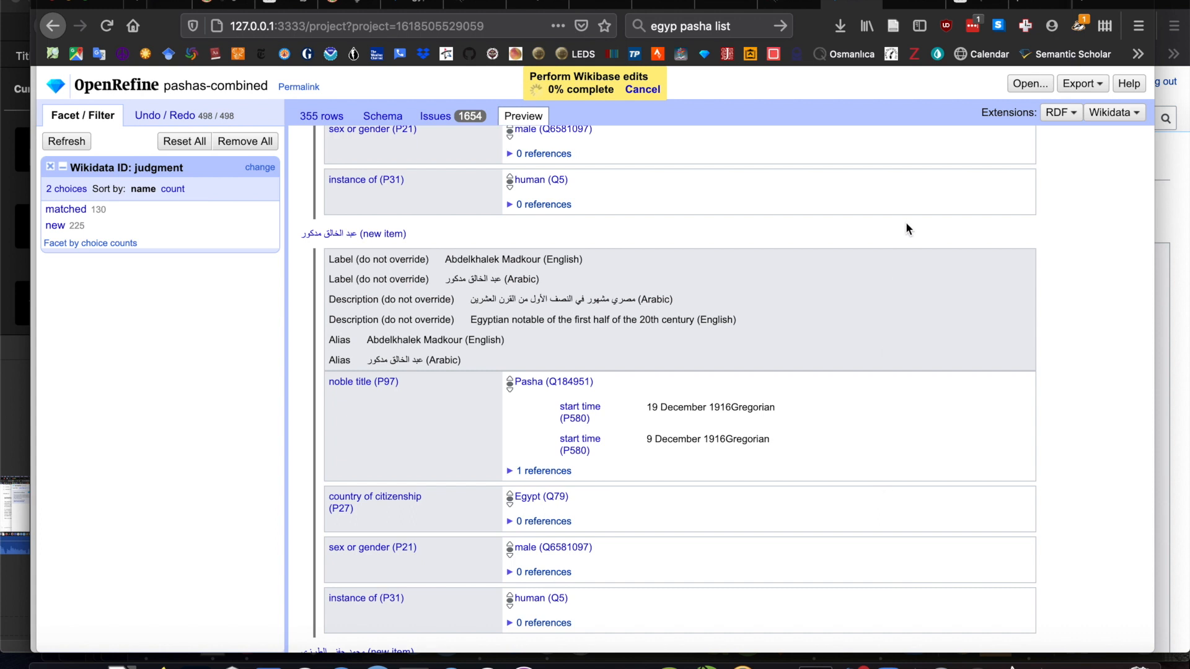